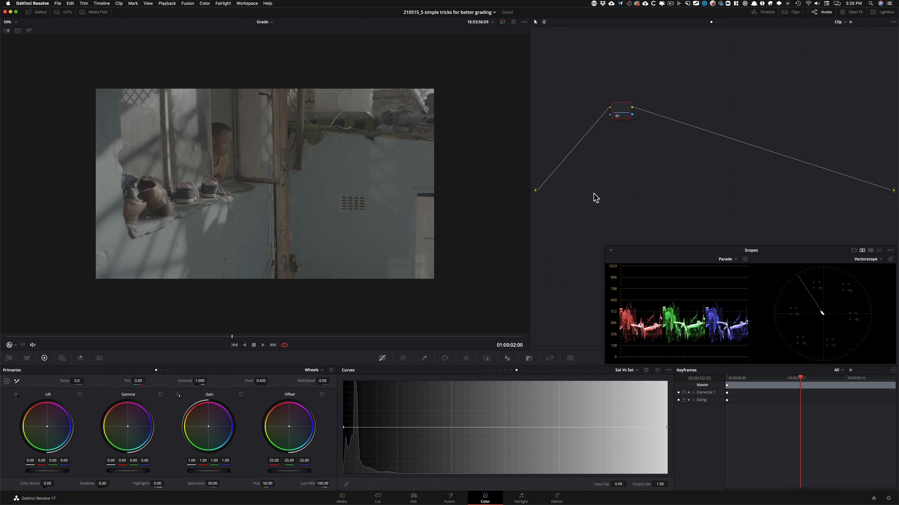
Step: Add four serial nodes after node 01, and three parallel nodes alongside node 05
{"action": "key", "text": "alt+s"}
{"action": "key", "text": "alt+s"}
{"action": "key", "text": "alt+s"}
{"action": "key", "text": "alt+s"}
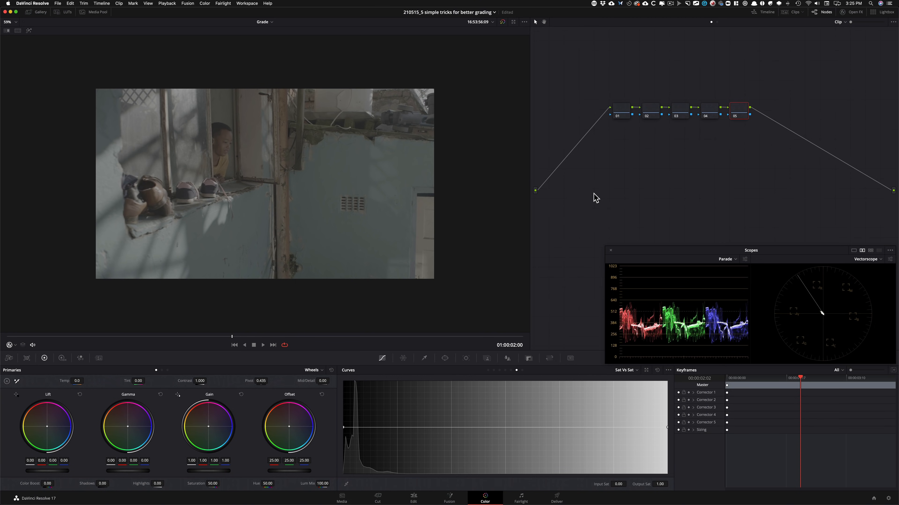
{"action": "key", "text": "alt+p"}
{"action": "key", "text": "alt+p"}
{"action": "key", "text": "alt+p"}
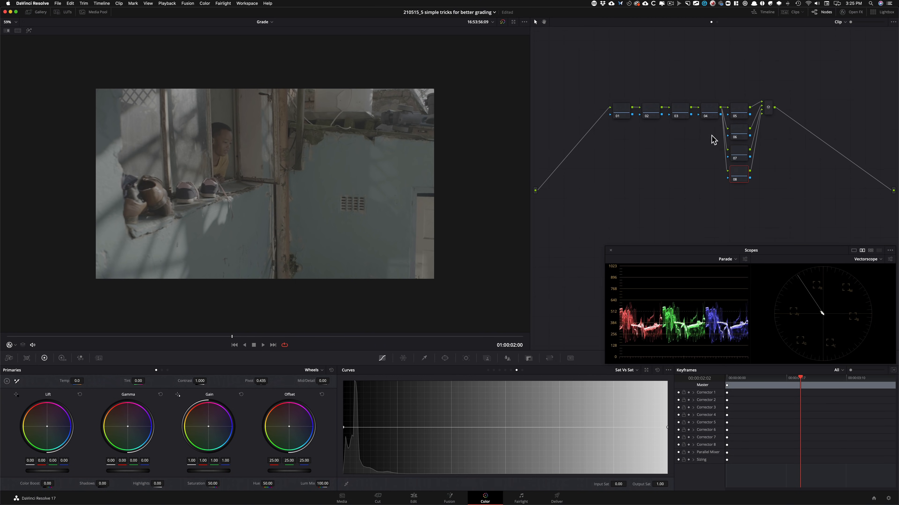
Step: Reposition the whole node tree in the node graph and label the first node "cst"
{"action": "left_click_drag", "start_coordinate": [617, 77], "coordinate": [874, 204]}
{"action": "left_click_drag", "start_coordinate": [656, 109], "coordinate": [615, 136]}
{"action": "left_click", "coordinate": [582, 137]}
{"action": "key", "text": "Tab"}
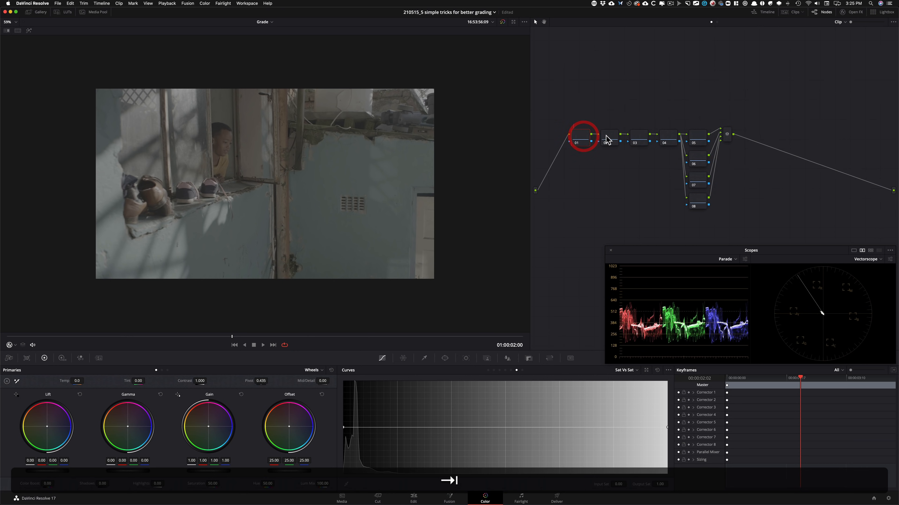
{"action": "type", "text": "cst"}
{"action": "key", "text": "Return"}
Step: Apply the Color Space Transform effect to the cst node and shift the node tree slightly in the graph
{"action": "key", "text": "shift+o"}
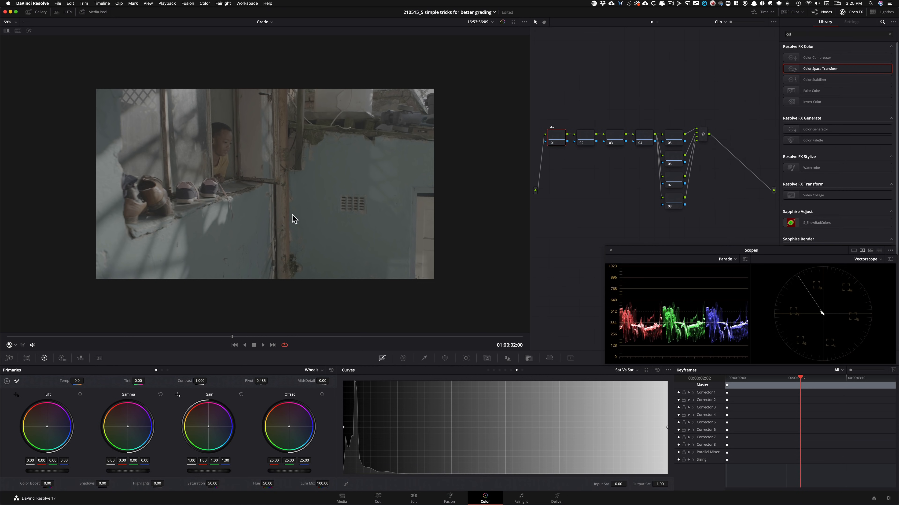
{"action": "left_click_drag", "start_coordinate": [813, 67], "coordinate": [551, 136]}
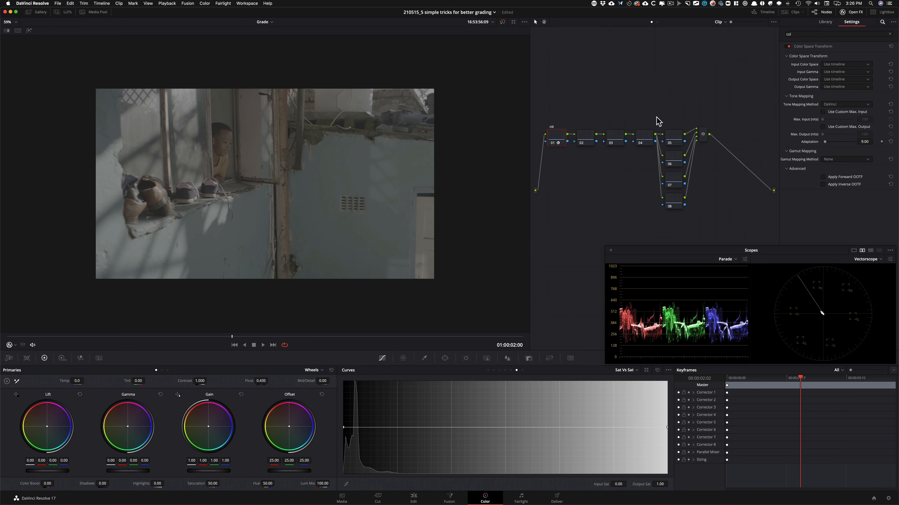
{"action": "left_click_drag", "start_coordinate": [541, 111], "coordinate": [720, 226]}
{"action": "left_click_drag", "start_coordinate": [705, 136], "coordinate": [718, 138]}
{"action": "left_click", "coordinate": [618, 102]}
{"action": "left_click", "coordinate": [570, 139]}
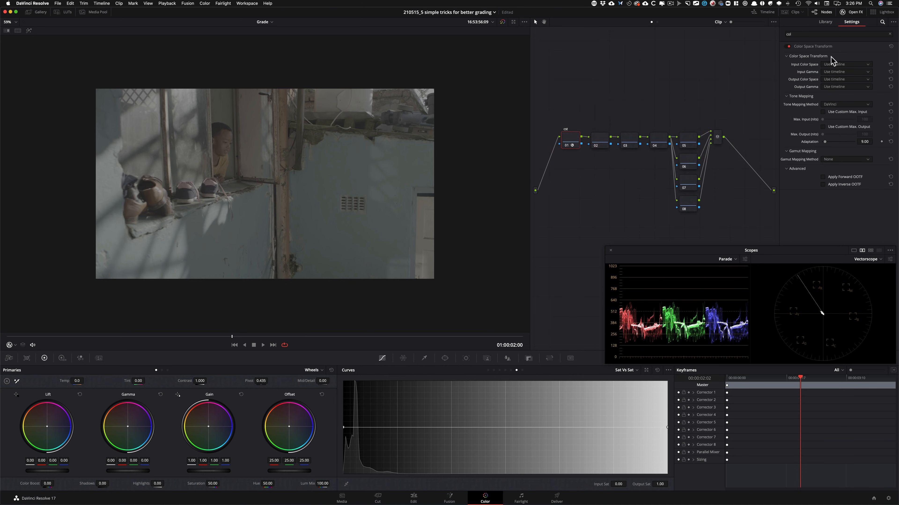
Step: Set the Color Space Transform's input color space to REDWideGamutRGB and its input gamma to RED Log3G10
{"action": "left_click", "coordinate": [847, 64]}
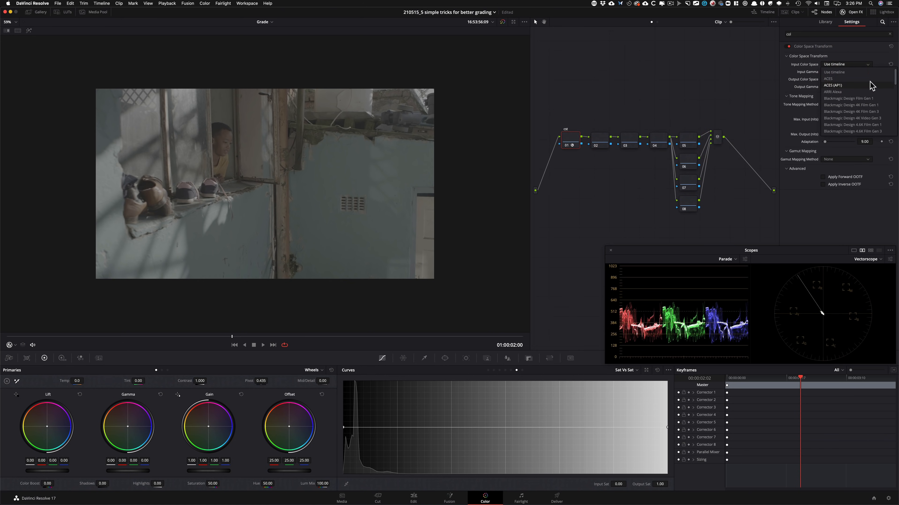
{"action": "scroll", "coordinate": [872, 86], "scroll_direction": "down", "scroll_amount": 10}
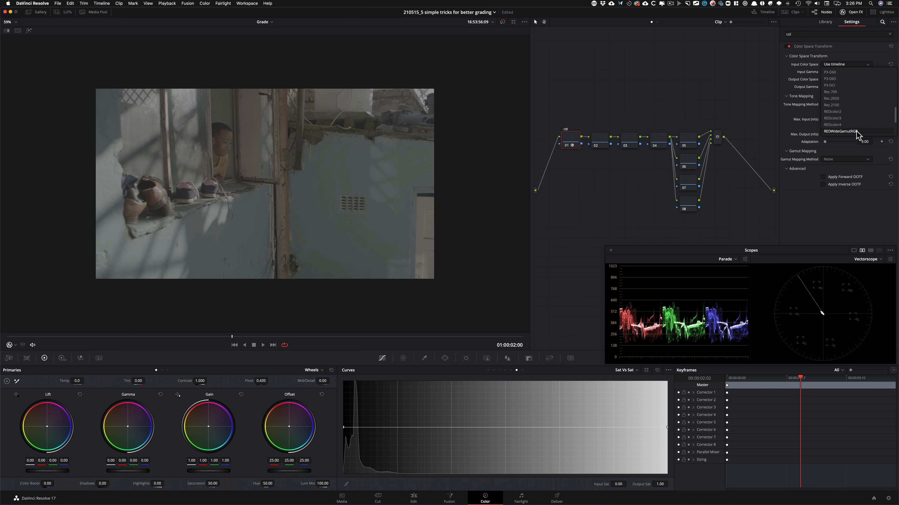
{"action": "left_click", "coordinate": [840, 131]}
{"action": "left_click", "coordinate": [846, 72]}
{"action": "key", "text": "r"}
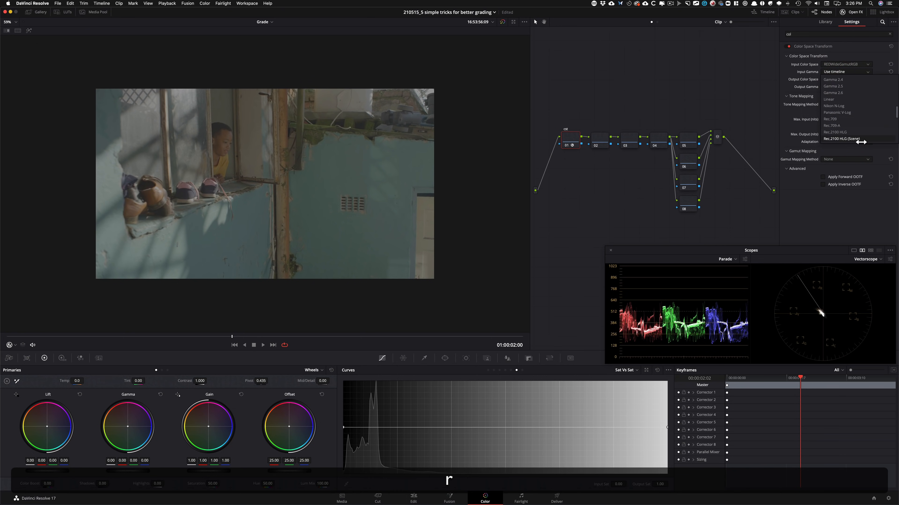
{"action": "scroll", "coordinate": [859, 141], "scroll_direction": "down", "scroll_amount": 5}
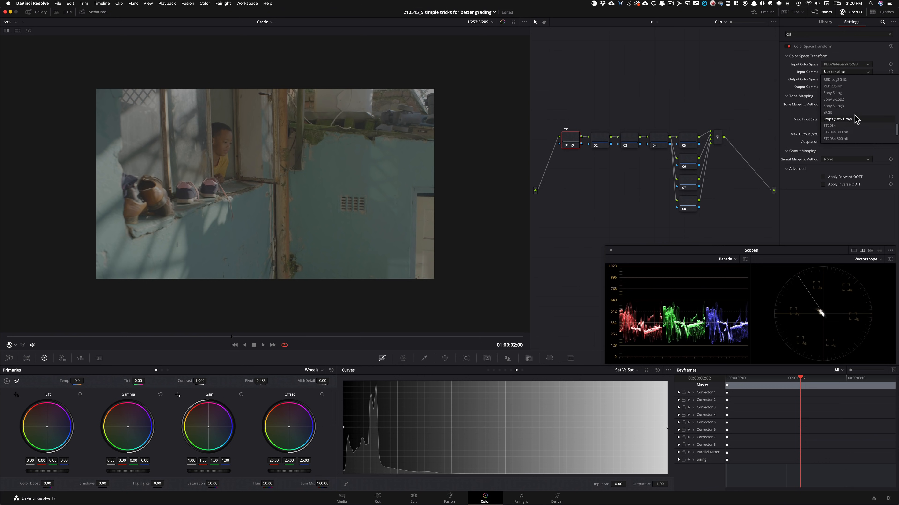
{"action": "left_click", "coordinate": [843, 79]}
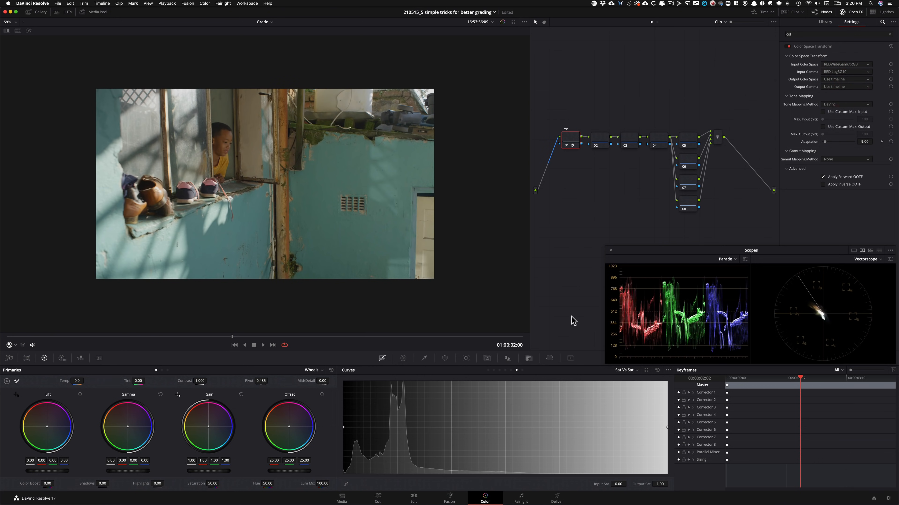
Step: Disable and re-enable the cst node to compare the image with and without the color space transform
{"action": "key", "text": "super+d"}
{"action": "key", "text": "super+d"}
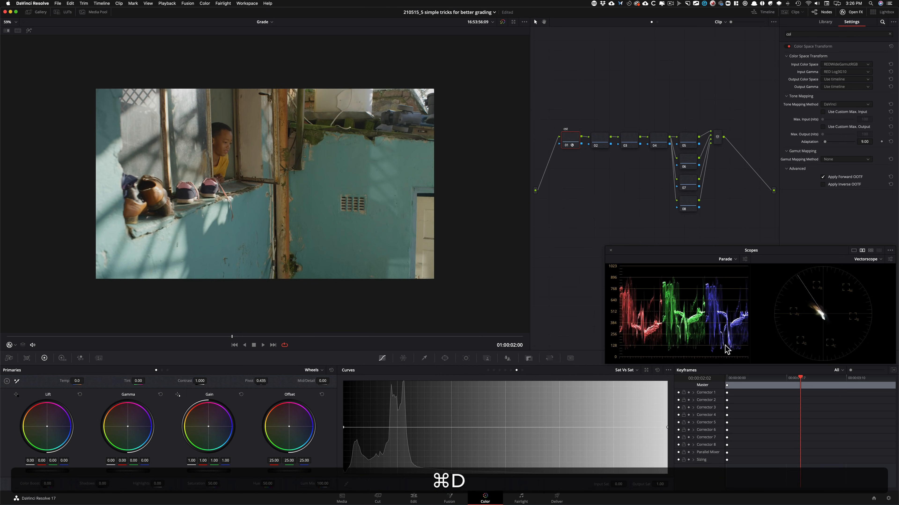
{"action": "key", "text": "super+d"}
{"action": "key", "text": "super+d"}
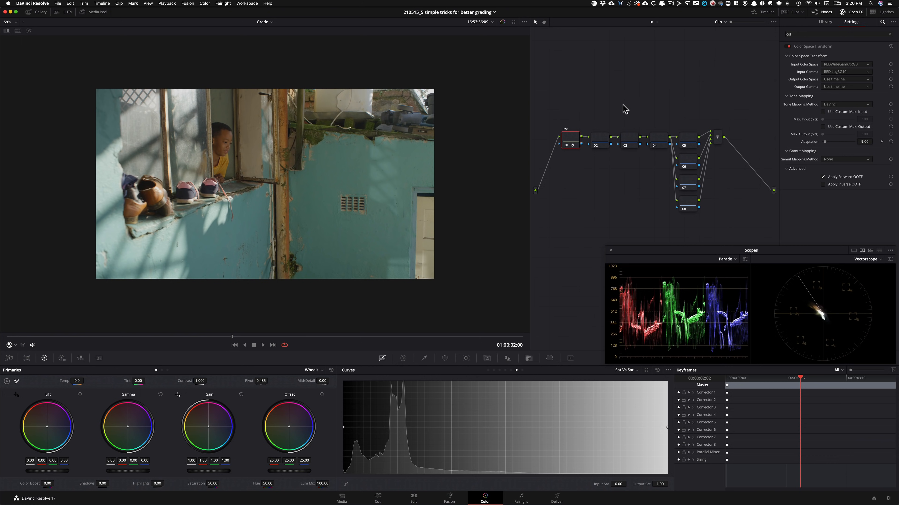
{"action": "key", "text": "ctrl+shift+Tab"}
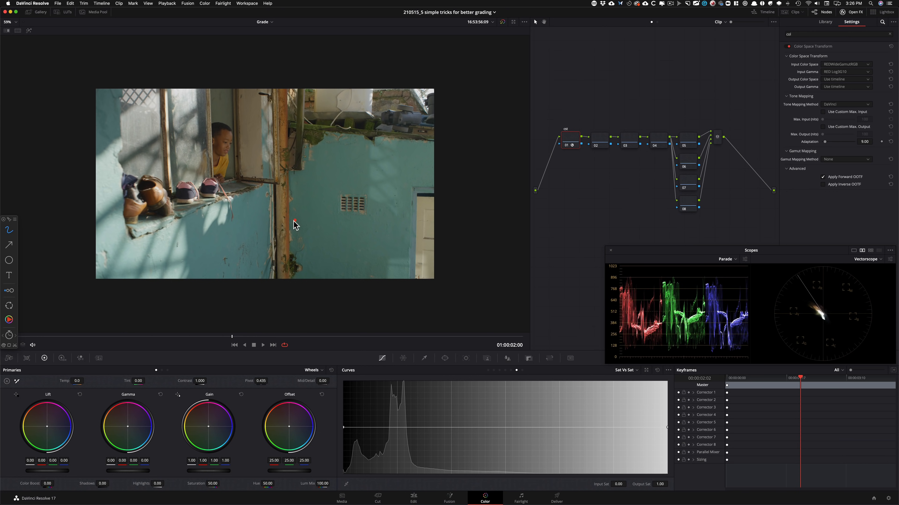
{"action": "mouse_move", "coordinate": [212, 69]}
{"action": "left_mouse_down"}
{"action": "mouse_move", "coordinate": [123, 133]}
{"action": "mouse_move", "coordinate": [84, 206]}
{"action": "mouse_move", "coordinate": [81, 265]}
{"action": "mouse_move", "coordinate": [173, 310]}
{"action": "mouse_move", "coordinate": [272, 145]}
{"action": "mouse_move", "coordinate": [243, 68]}
{"action": "mouse_move", "coordinate": [143, 107]}
{"action": "mouse_move", "coordinate": [131, 125]}
{"action": "left_mouse_up"}
{"action": "mouse_move", "coordinate": [208, 72]}
{"action": "left_mouse_down"}
{"action": "mouse_move", "coordinate": [100, 281]}
{"action": "mouse_move", "coordinate": [175, 73]}
{"action": "left_mouse_up"}
{"action": "left_click_drag", "start_coordinate": [329, 174], "coordinate": [537, 173]}
{"action": "left_click_drag", "start_coordinate": [338, 170], "coordinate": [341, 287]}
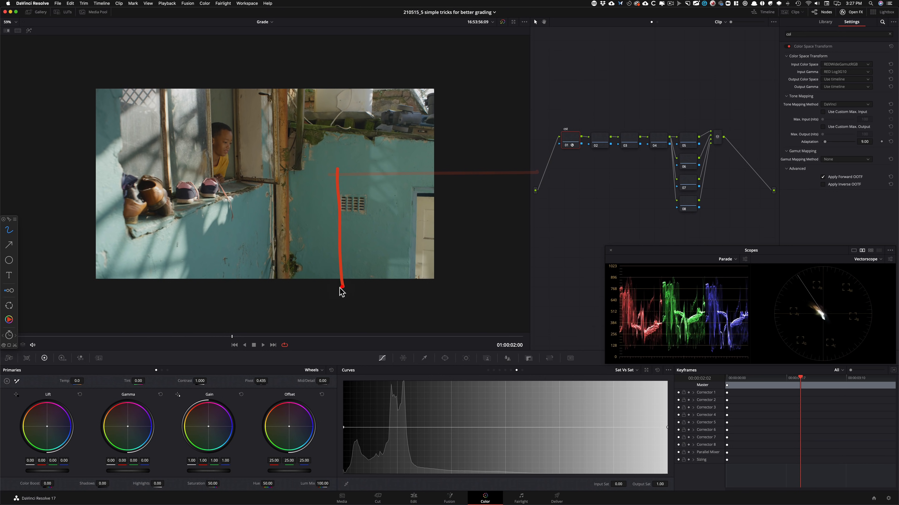
{"action": "mouse_move", "coordinate": [267, 47]}
{"action": "left_mouse_down"}
{"action": "mouse_move", "coordinate": [98, 147]}
{"action": "mouse_move", "coordinate": [77, 197]}
{"action": "mouse_move", "coordinate": [117, 303]}
{"action": "mouse_move", "coordinate": [277, 171]}
{"action": "mouse_move", "coordinate": [290, 73]}
{"action": "mouse_move", "coordinate": [254, 53]}
{"action": "left_mouse_up"}
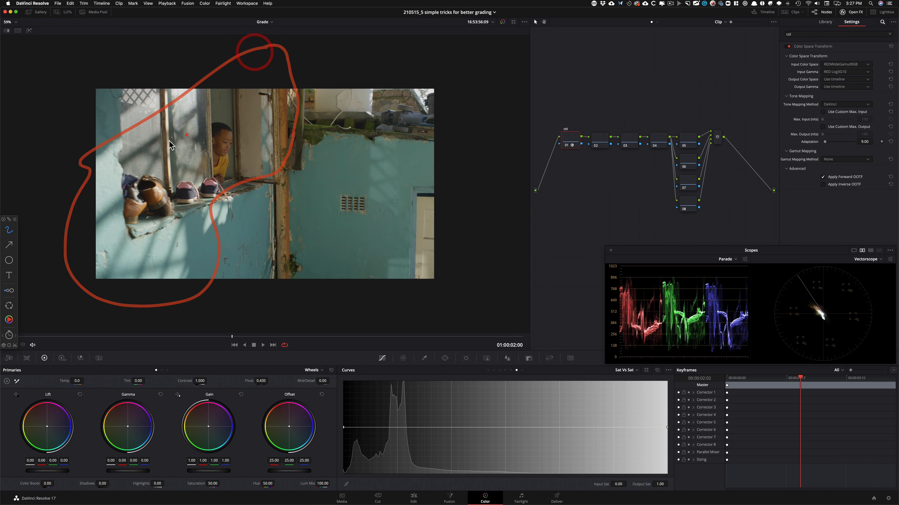
{"action": "left_click_drag", "start_coordinate": [343, 232], "coordinate": [327, 255]}
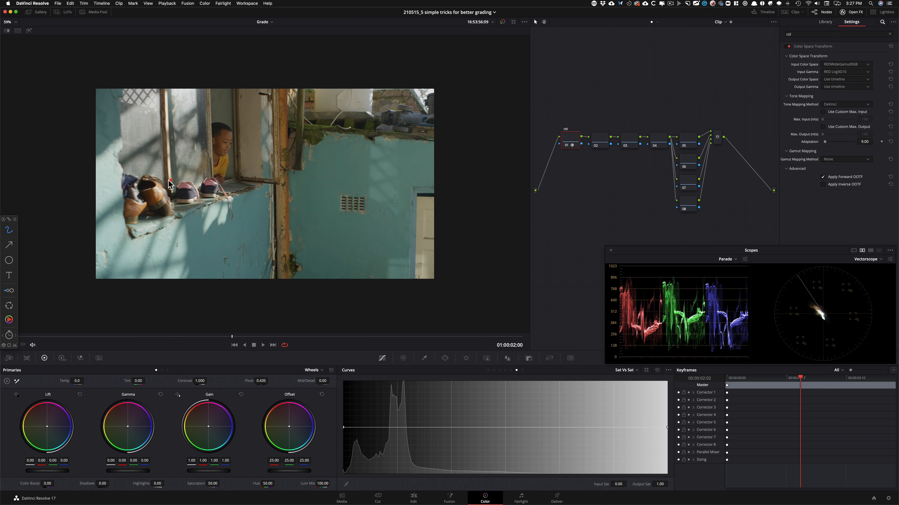
{"action": "mouse_move", "coordinate": [204, 75]}
{"action": "left_mouse_down"}
{"action": "mouse_move", "coordinate": [215, 184]}
{"action": "mouse_move", "coordinate": [236, 189]}
{"action": "mouse_move", "coordinate": [248, 133]}
{"action": "mouse_move", "coordinate": [238, 83]}
{"action": "mouse_move", "coordinate": [213, 65]}
{"action": "mouse_move", "coordinate": [199, 81]}
{"action": "mouse_move", "coordinate": [207, 104]}
{"action": "left_mouse_up"}
{"action": "right_click", "coordinate": [208, 100]}
{"action": "key", "text": "alt+grave"}
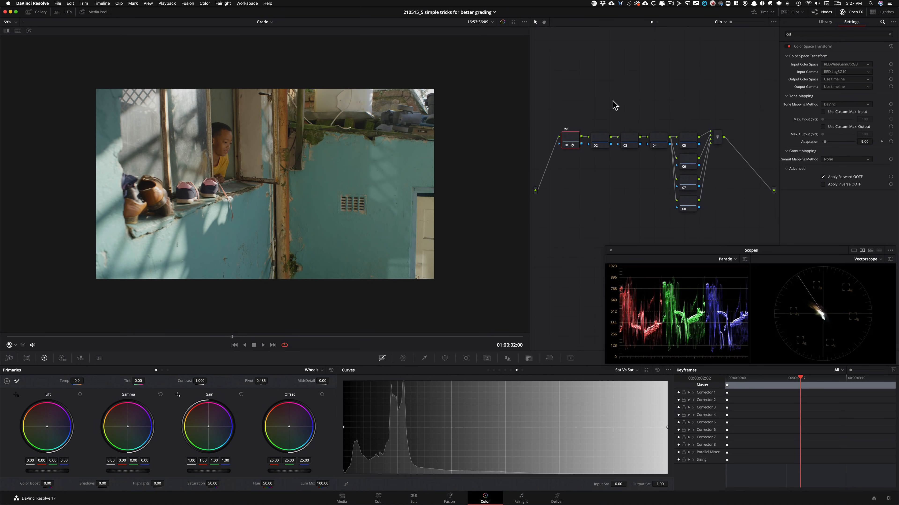
Step: Select the second node in the chain and label it "pri"
{"action": "key", "text": "alt+shift+apostrophe"}
{"action": "key", "text": "Tab"}
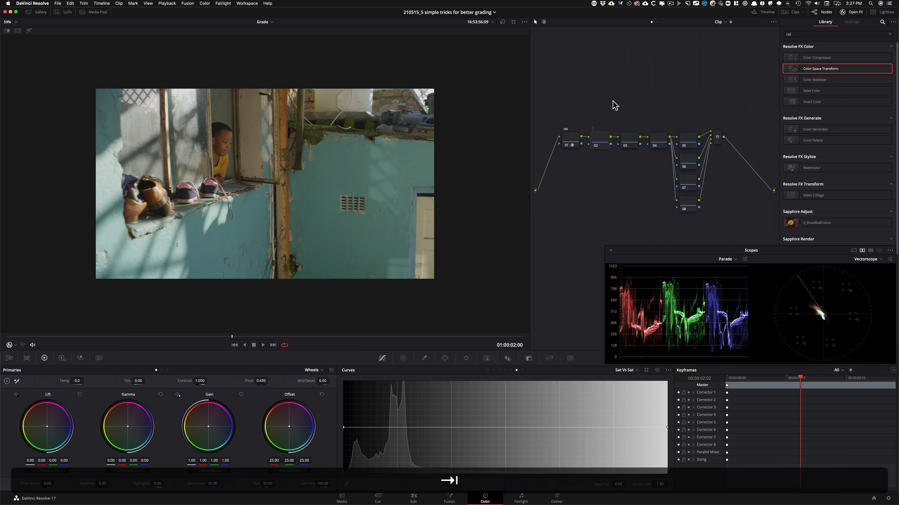
{"action": "type", "text": "pri"}
{"action": "key", "text": "Return"}
{"action": "key", "text": "shift+z"}
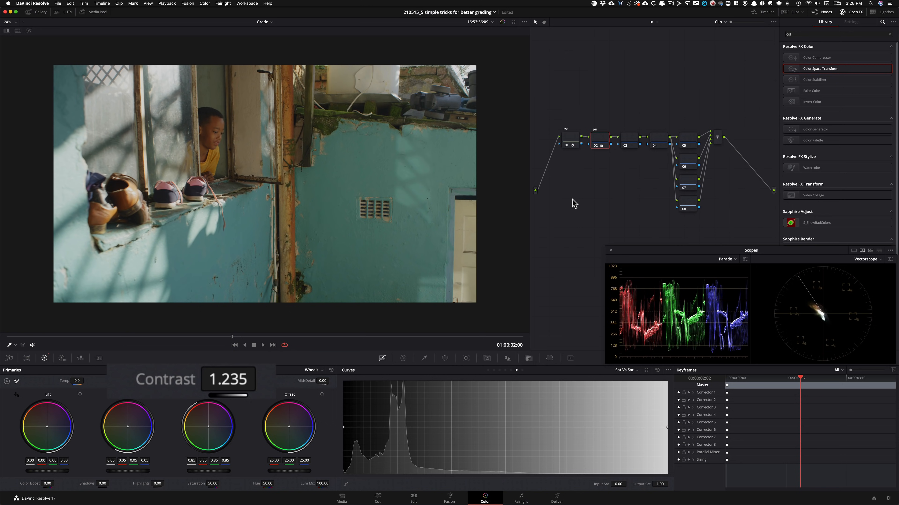
Step: Toggle the pri node repeatedly to compare the image before and after the contrast, gamma and gain adjustments
{"action": "key", "text": "super+d"}
{"action": "key", "text": "super+d"}
{"action": "key", "text": "super+d"}
{"action": "key", "text": "super+d"}
{"action": "key", "text": "super+d"}
{"action": "key", "text": "super+d"}
{"action": "key", "text": "super+d"}
{"action": "key", "text": "super+d"}
{"action": "key", "text": "super+d"}
{"action": "key", "text": "super+d"}
{"action": "key", "text": "super+d"}
{"action": "key", "text": "super+d"}
{"action": "key", "text": "super+d"}
{"action": "key", "text": "super+d"}
{"action": "key", "text": "super+d"}
{"action": "key", "text": "super+d"}
{"action": "key", "text": "super+d"}
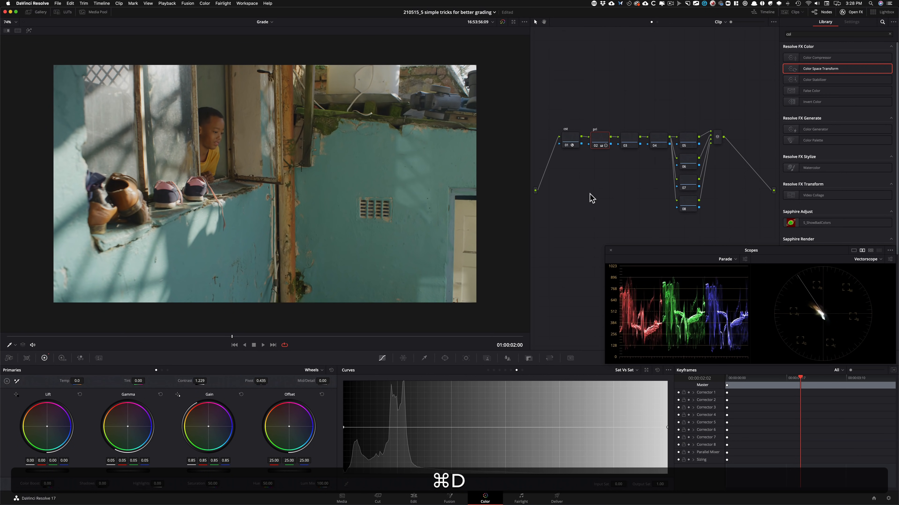
{"action": "key", "text": "super+d"}
{"action": "key", "text": "super+d"}
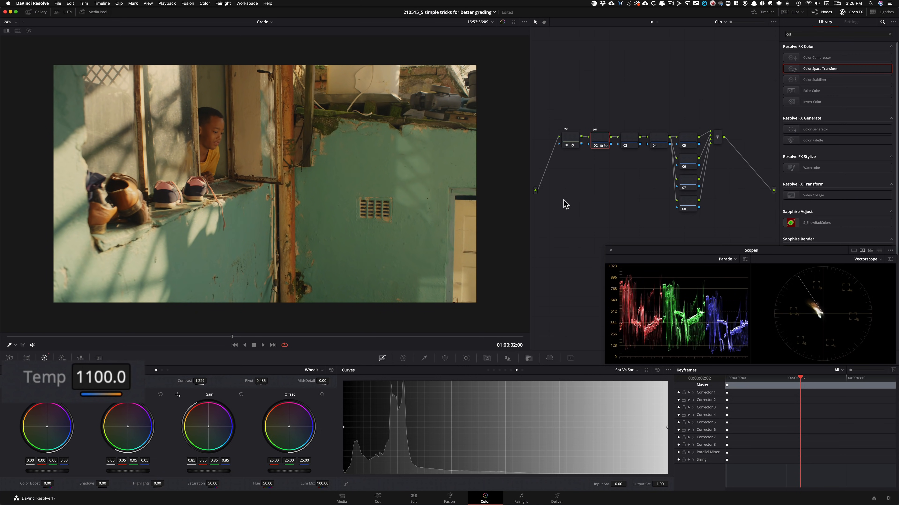
Step: Toggle the pri node to compare the warmer color temperature against the ungraded image on the vectorscope
{"action": "key", "text": "super+d"}
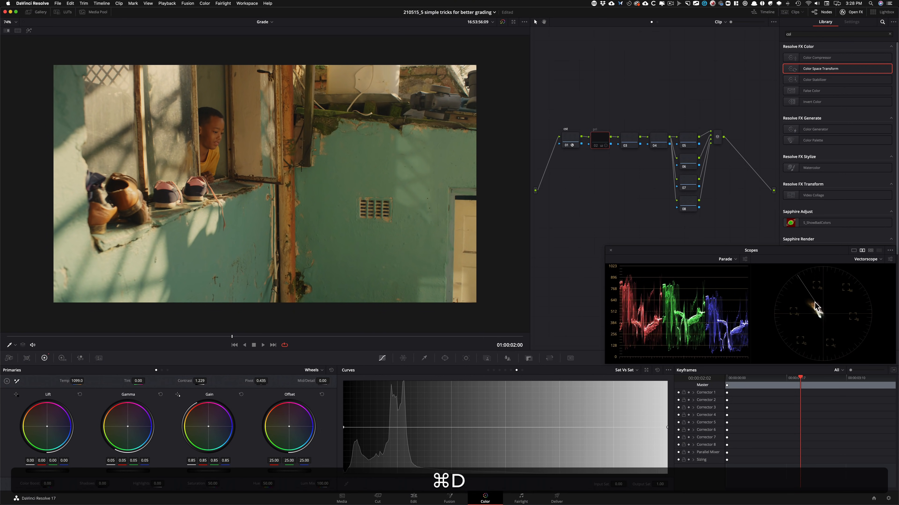
{"action": "key", "text": "super+d"}
{"action": "key", "text": "super+d"}
{"action": "key", "text": "super+d"}
{"action": "key", "text": "super+d"}
{"action": "key", "text": "super+d"}
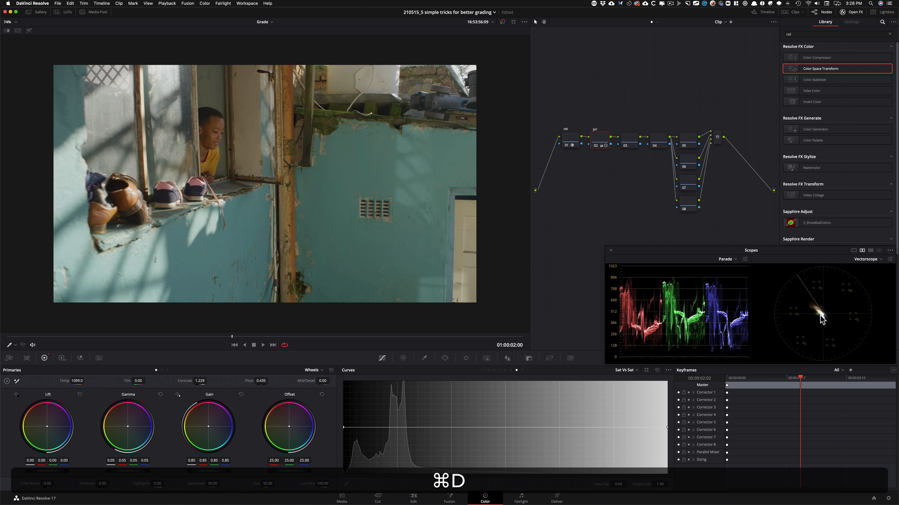
{"action": "key", "text": "super+d"}
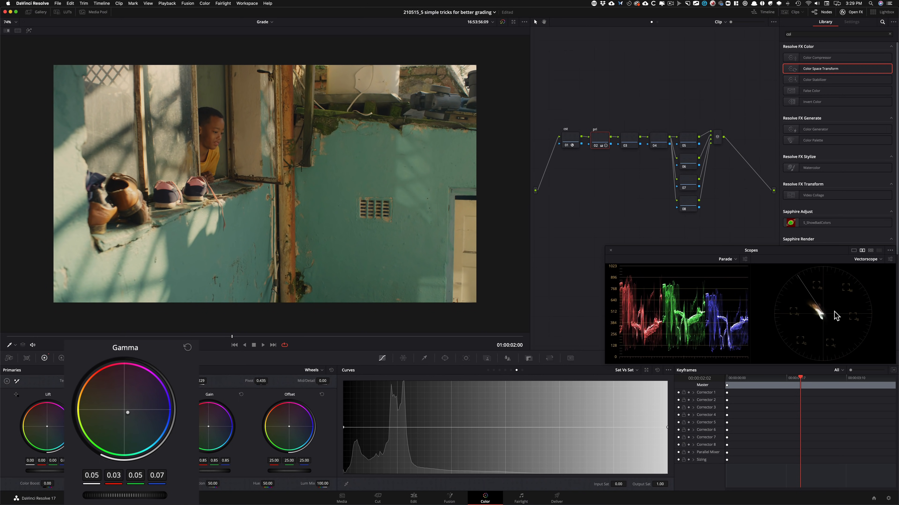
Step: Toggle the pri node repeatedly to examine how the combined temperature and gamma color shift affects highlights and walls in the image and scopes
{"action": "key", "text": "super+d"}
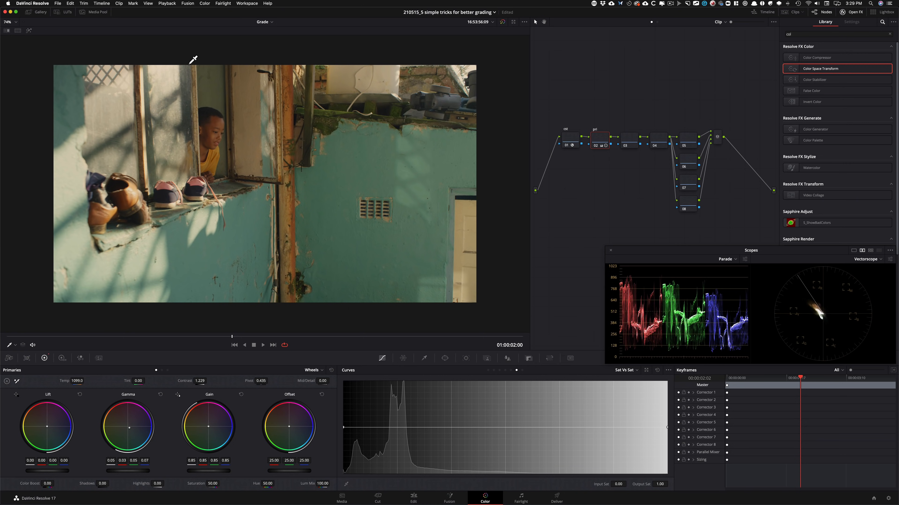
{"action": "key", "text": "super+d"}
{"action": "key", "text": "super+d"}
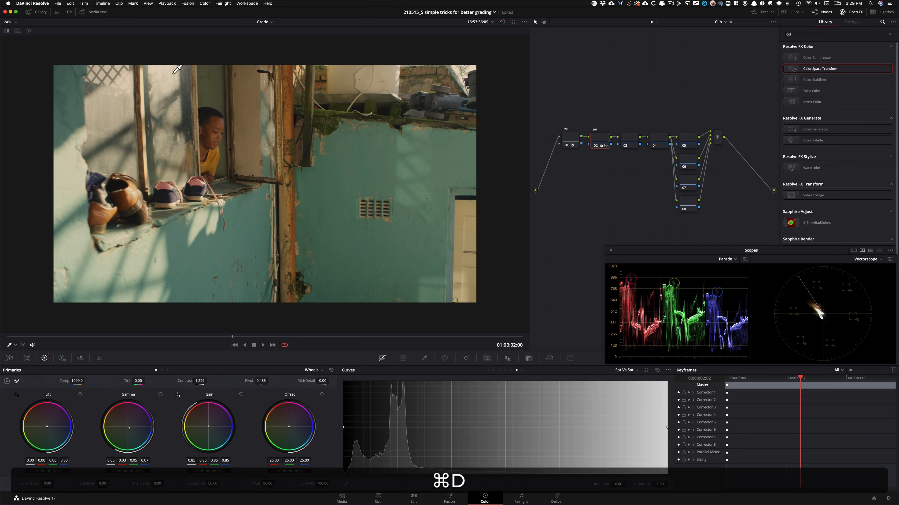
{"action": "key", "text": "super+d"}
{"action": "key", "text": "super+d"}
{"action": "key", "text": "super+d"}
{"action": "key", "text": "super+d"}
{"action": "key", "text": "super+d"}
{"action": "key", "text": "super+d"}
{"action": "key", "text": "super+d"}
{"action": "key", "text": "super+d"}
{"action": "key", "text": "super+d"}
{"action": "key", "text": "super+d"}
{"action": "key", "text": "super+d"}
{"action": "key", "text": "super+d"}
{"action": "key", "text": "super+d"}
{"action": "key", "text": "super+d"}
{"action": "key", "text": "super+d"}
{"action": "key", "text": "super+d"}
{"action": "key", "text": "super+d"}
{"action": "key", "text": "super+d"}
{"action": "key", "text": "super+d"}
{"action": "key", "text": "super+d"}
{"action": "key", "text": "super+d"}
{"action": "key", "text": "super+d"}
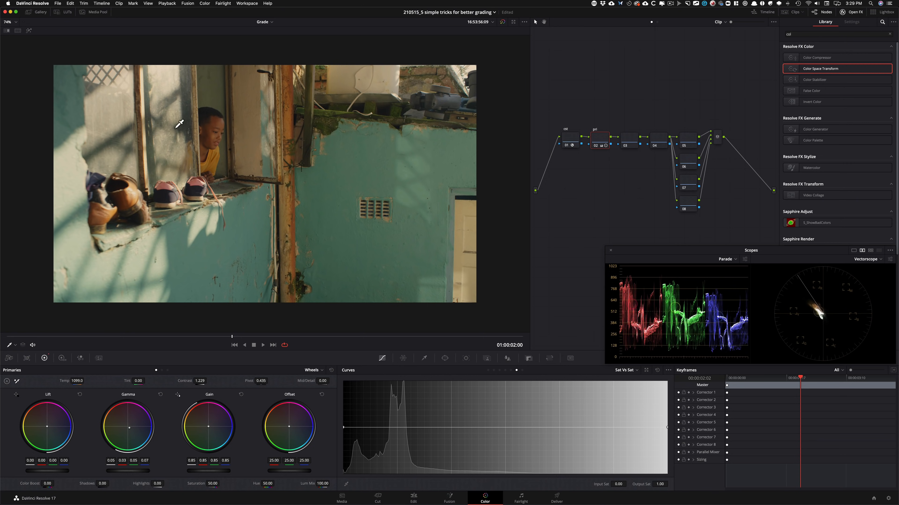
{"action": "key", "text": "super+d"}
{"action": "key", "text": "super+d"}
{"action": "key", "text": "super+d"}
{"action": "key", "text": "super+d"}
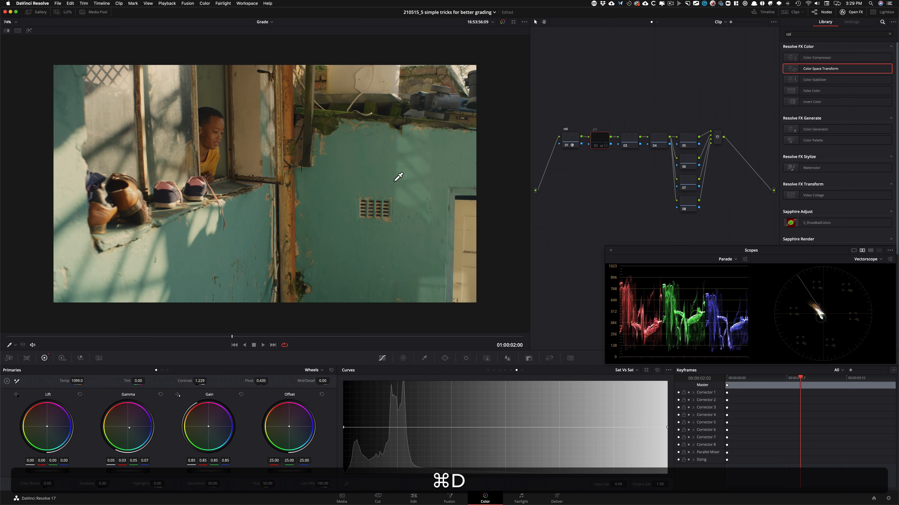
{"action": "key", "text": "super+d"}
{"action": "key", "text": "super+d"}
{"action": "key", "text": "super+d"}
{"action": "key", "text": "super+d"}
{"action": "key", "text": "super+d"}
{"action": "key", "text": "super+d"}
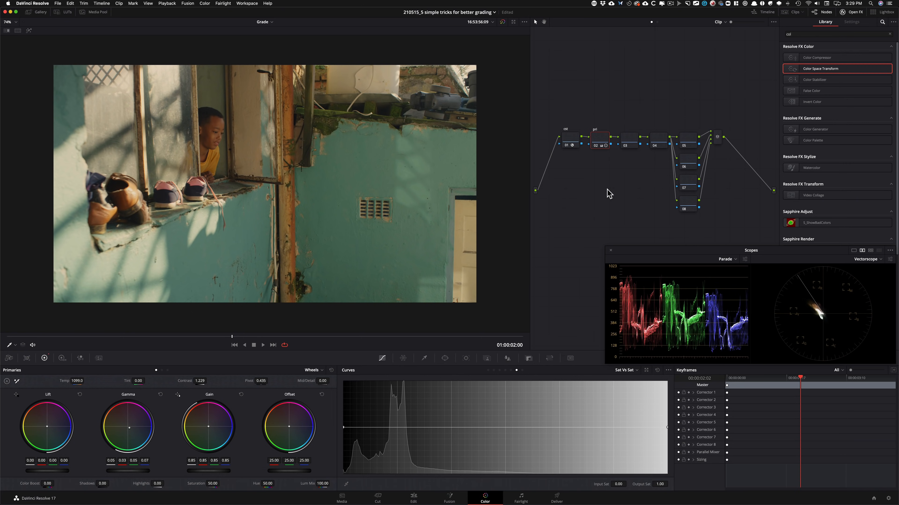
{"action": "key", "text": "super+d"}
{"action": "key", "text": "super+d"}
{"action": "key", "text": "super+d"}
{"action": "key", "text": "super+d"}
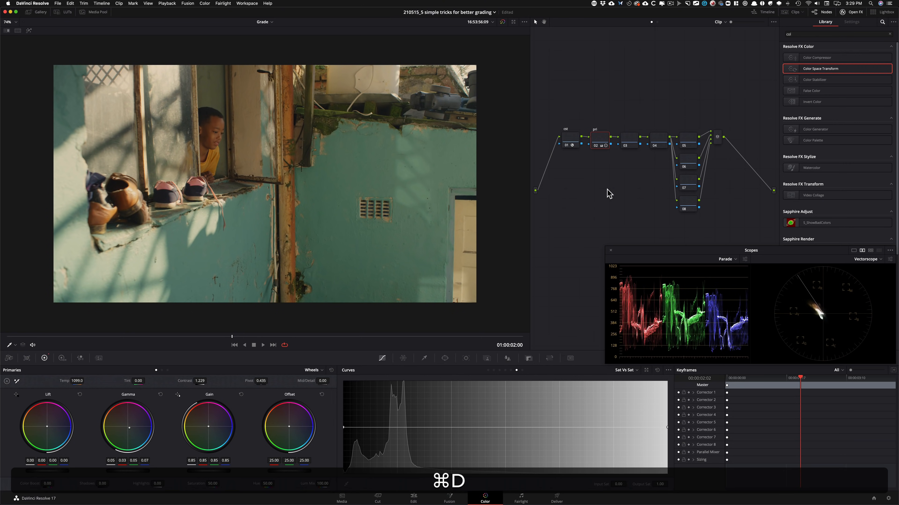
{"action": "key", "text": "super+d"}
{"action": "key", "text": "super+d"}
{"action": "key", "text": "super+d"}
{"action": "key", "text": "super+d"}
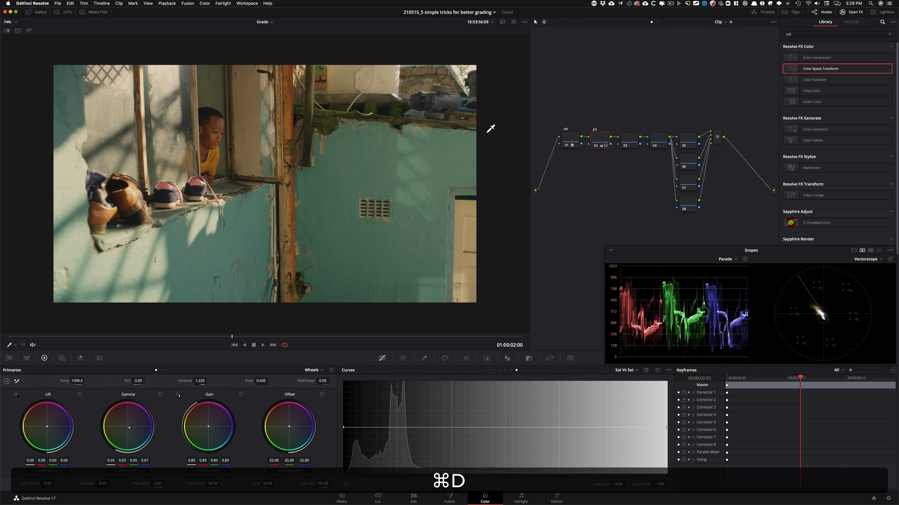
{"action": "key", "text": "super+d"}
{"action": "key", "text": "super+d"}
{"action": "key", "text": "super+d"}
{"action": "key", "text": "super+d"}
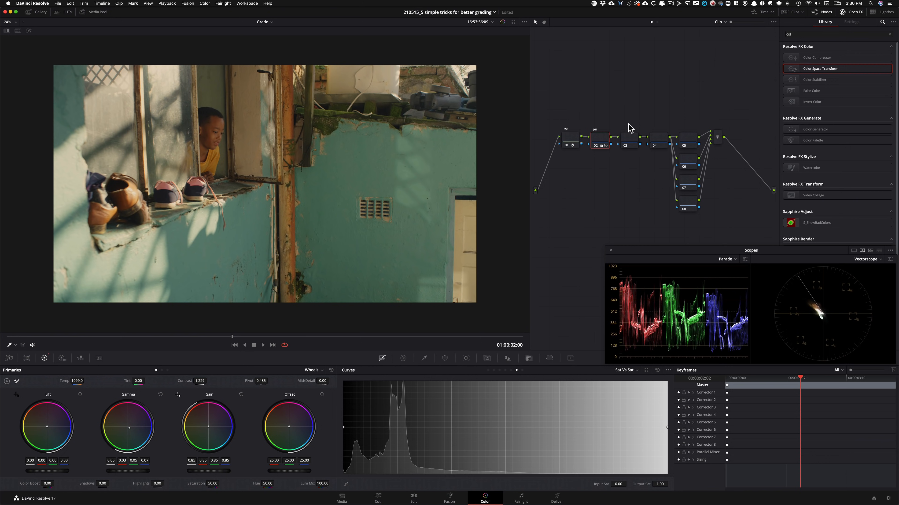
Step: Select the third node in the chain and label it "log"
{"action": "key", "text": "alt+shift+apostrophe"}
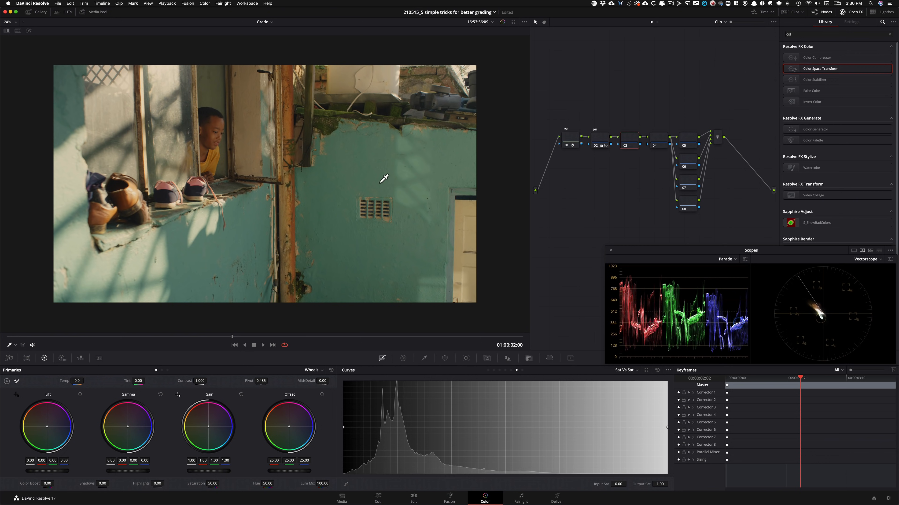
{"action": "key", "text": "Tab"}
{"action": "key", "text": "Return"}
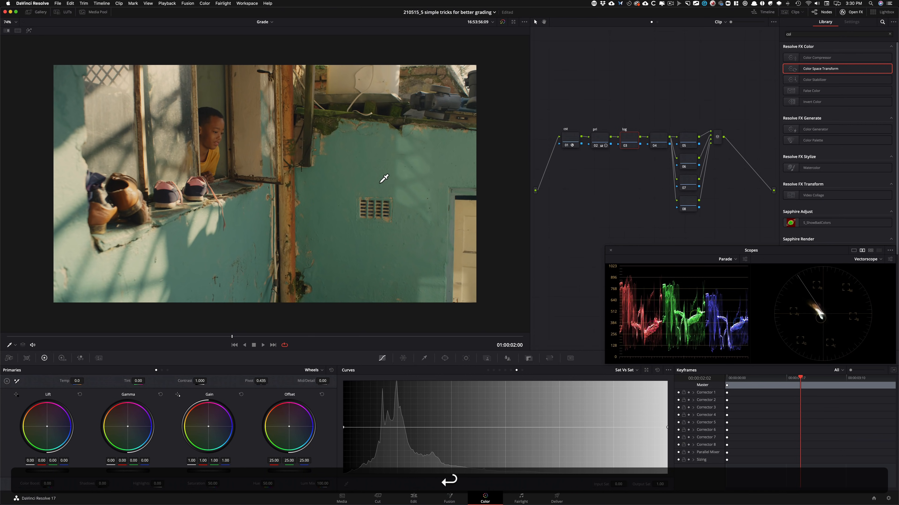
Step: Switch the third node's primaries to the Log wheels, set the high range to 0.520 and lift Highlights to 0.05
{"action": "left_click_drag", "start_coordinate": [219, 152], "coordinate": [473, 210]}
{"action": "scroll", "coordinate": [236, 180], "scroll_direction": "up", "scroll_amount": 5}
{"action": "scroll", "coordinate": [466, 213], "scroll_direction": "up", "scroll_amount": 5}
{"action": "left_click_drag", "start_coordinate": [452, 149], "coordinate": [335, 273]}
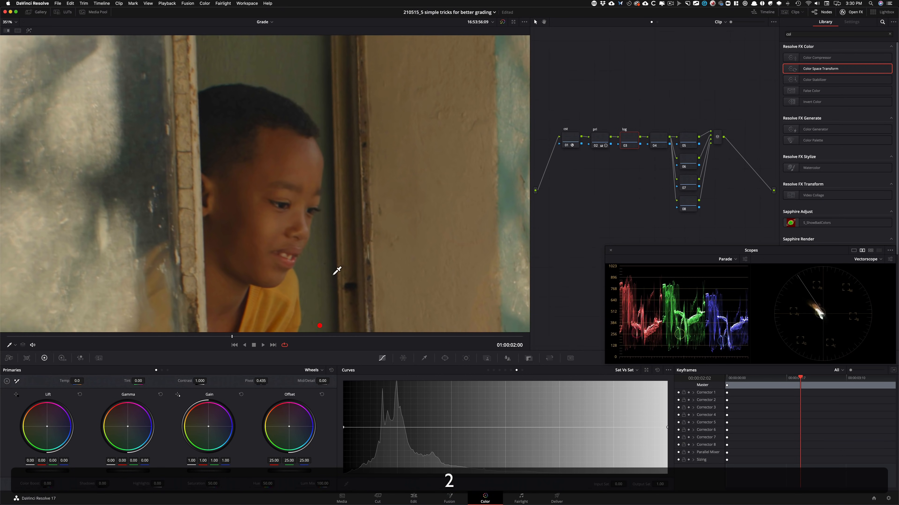
{"action": "scroll", "coordinate": [343, 215], "scroll_direction": "up", "scroll_amount": 1}
{"action": "left_click_drag", "start_coordinate": [353, 209], "coordinate": [342, 220]}
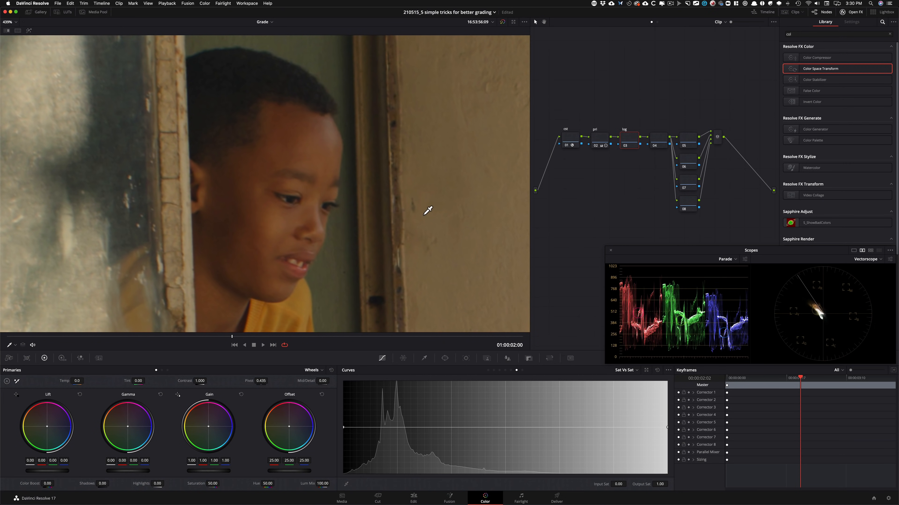
{"action": "key", "text": "alt+z"}
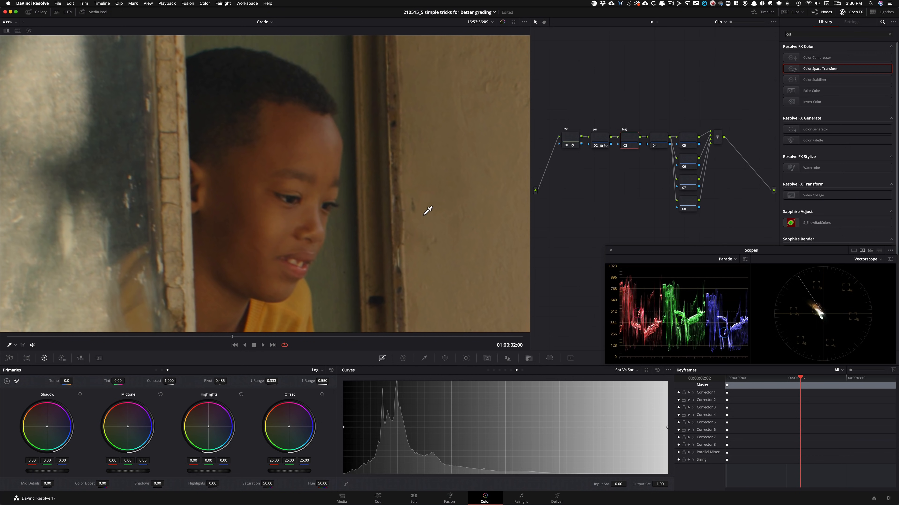
{"action": "key", "text": "shift+z"}
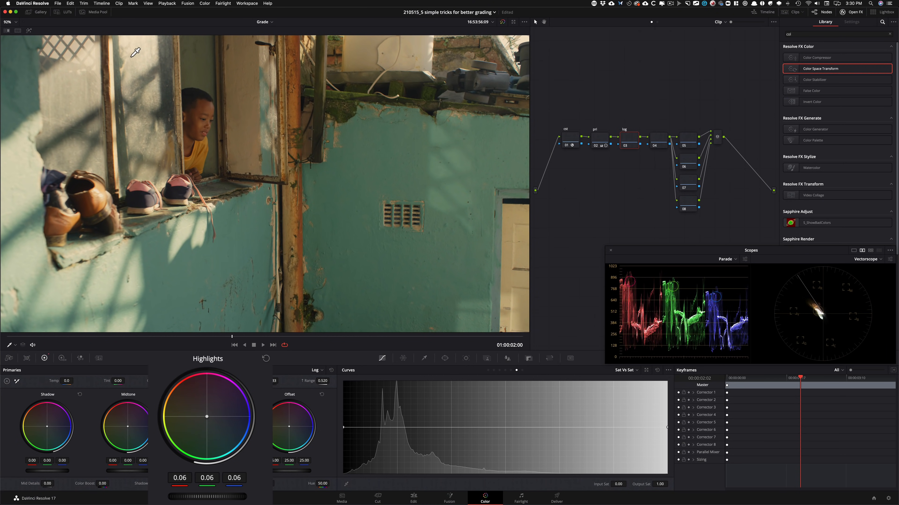
{"action": "key", "text": "super+d"}
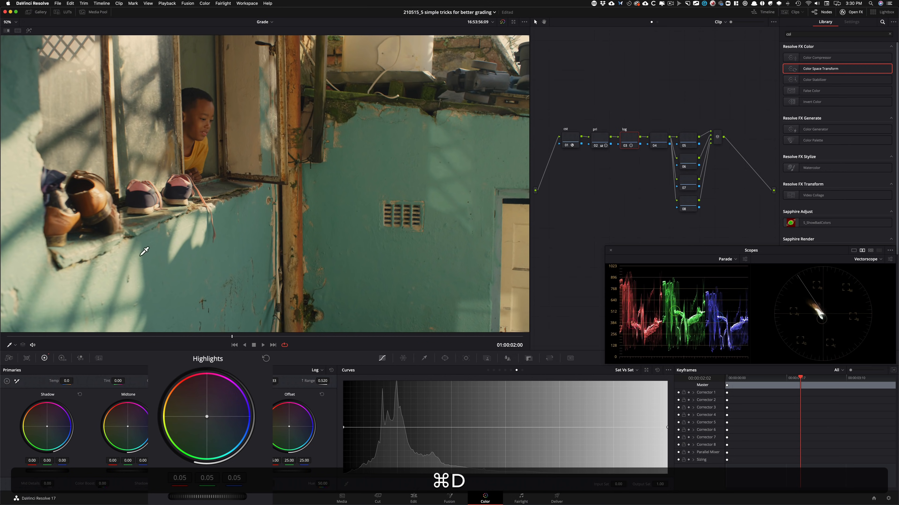
Step: Compare the shoes and window ledge with the log node on and off
{"action": "scroll", "coordinate": [278, 190], "scroll_direction": "up", "scroll_amount": 3}
{"action": "scroll", "coordinate": [278, 190], "scroll_direction": "up", "scroll_amount": 1}
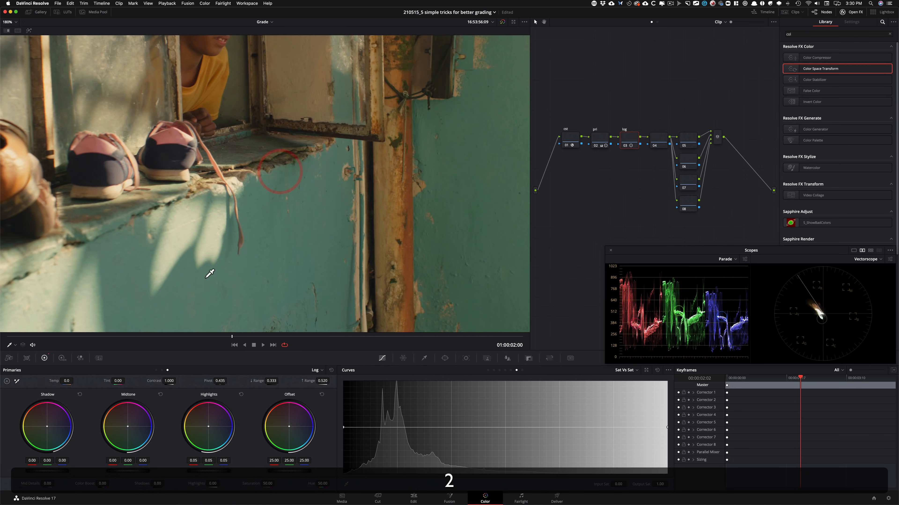
{"action": "left_click_drag", "start_coordinate": [209, 273], "coordinate": [401, 165]}
{"action": "key", "text": "super+d"}
{"action": "key", "text": "super+d"}
{"action": "key", "text": "super+d"}
{"action": "key", "text": "super+d"}
Step: Toggle the log node to examine the highlight change on the sunlit wall below the shoes up close
{"action": "scroll", "coordinate": [283, 200], "scroll_direction": "up", "scroll_amount": 2}
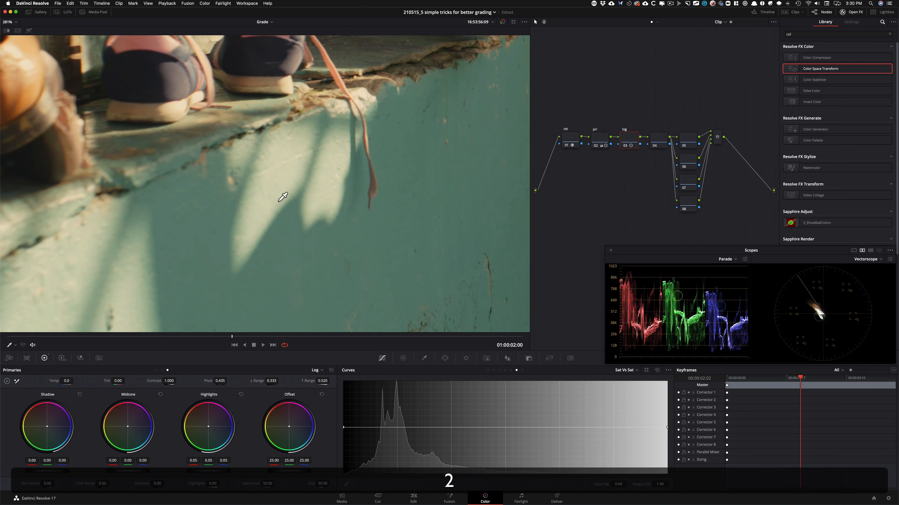
{"action": "left_click_drag", "start_coordinate": [297, 208], "coordinate": [320, 236]}
{"action": "key", "text": "super+d"}
{"action": "key", "text": "super+d"}
{"action": "key", "text": "super+d"}
{"action": "key", "text": "super+d"}
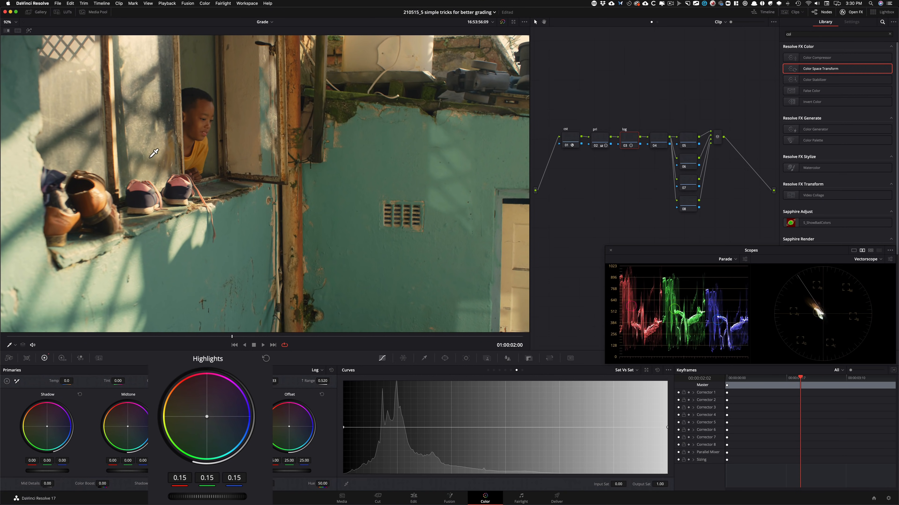
Step: Raise the log node's Highlights to 0.09 and compare the frame with the node on and off
{"action": "key", "text": "super+d"}
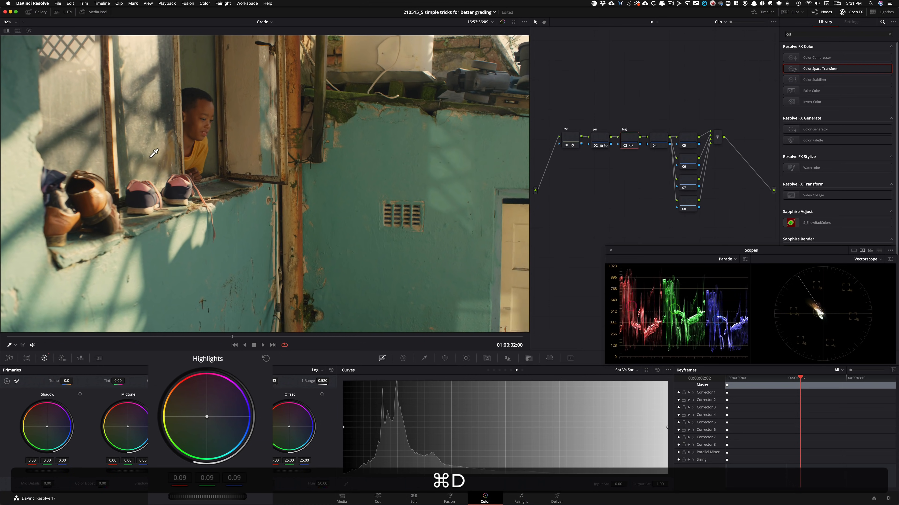
{"action": "key", "text": "super+d"}
{"action": "key", "text": "super+d"}
{"action": "key", "text": "super+d"}
{"action": "key", "text": "super+d"}
Step: Toggle the log node to inspect the stronger highlights on the shoes, ledge and nearby wall in close-up
{"action": "left_click_drag", "start_coordinate": [179, 196], "coordinate": [269, 186]}
{"action": "scroll", "coordinate": [272, 183], "scroll_direction": "up", "scroll_amount": 5}
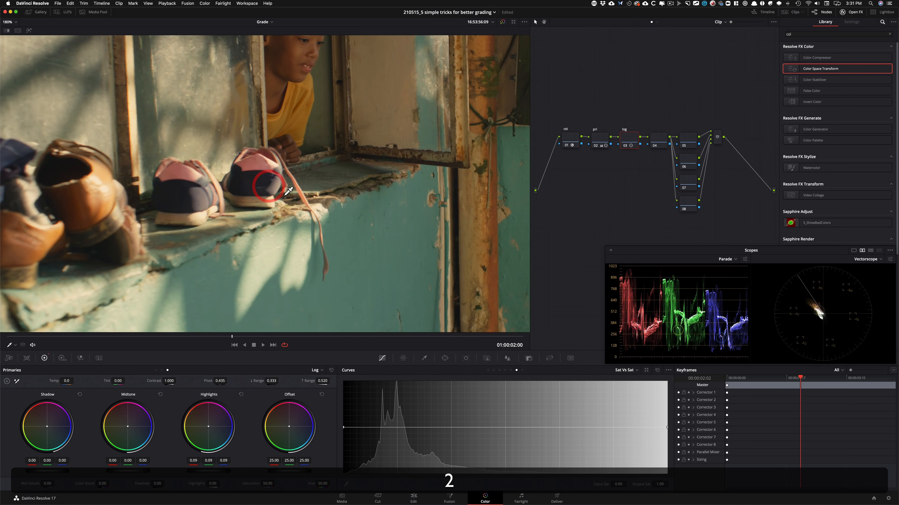
{"action": "key", "text": "super+d"}
{"action": "key", "text": "super+d"}
{"action": "key", "text": "super+d"}
{"action": "key", "text": "super+d"}
{"action": "left_click_drag", "start_coordinate": [325, 211], "coordinate": [343, 381]}
{"action": "scroll", "coordinate": [351, 197], "scroll_direction": "up", "scroll_amount": 1}
{"action": "key", "text": "2"}
{"action": "left_click_drag", "start_coordinate": [321, 245], "coordinate": [286, 308]}
{"action": "key", "text": "super+d"}
{"action": "key", "text": "super+d"}
Step: Set the log node's Shadow wheel to -0.12, -0.05, 0.04 and its Midtone wheel to -0.09, -0.12, -0.03
{"action": "left_click_drag", "start_coordinate": [276, 231], "coordinate": [285, 195]}
{"action": "scroll", "coordinate": [276, 216], "scroll_direction": "up", "scroll_amount": 1}
{"action": "key", "text": "2"}
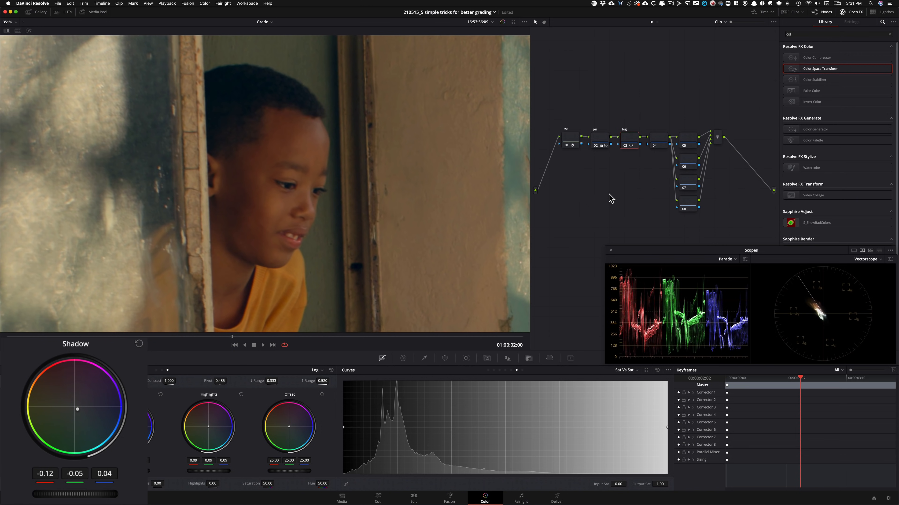
Step: Toggle the log node to compare the shadow and midtone changes on the boy's face
{"action": "key", "text": "super+d"}
{"action": "key", "text": "super+d"}
{"action": "key", "text": "super+d"}
{"action": "key", "text": "super+d"}
{"action": "key", "text": "super+d"}
{"action": "key", "text": "super+d"}
{"action": "key", "text": "super+d"}
{"action": "key", "text": "super+d"}
{"action": "key", "text": "super+d"}
{"action": "key", "text": "super+d"}
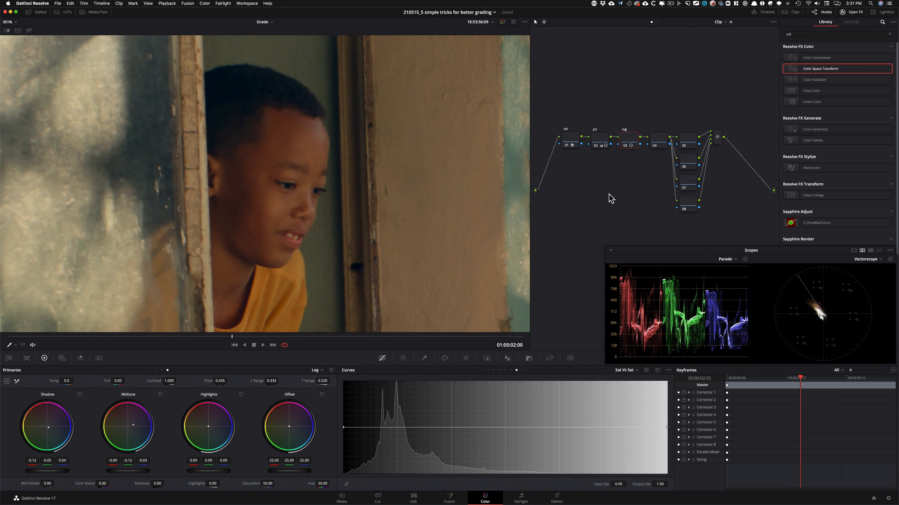
Step: Compare the full frame with and without the log node's shadow, midtone and highlight adjustments
{"action": "key", "text": "3"}
{"action": "key", "text": "super+d"}
{"action": "key", "text": "super+d"}
{"action": "key", "text": "super+d"}
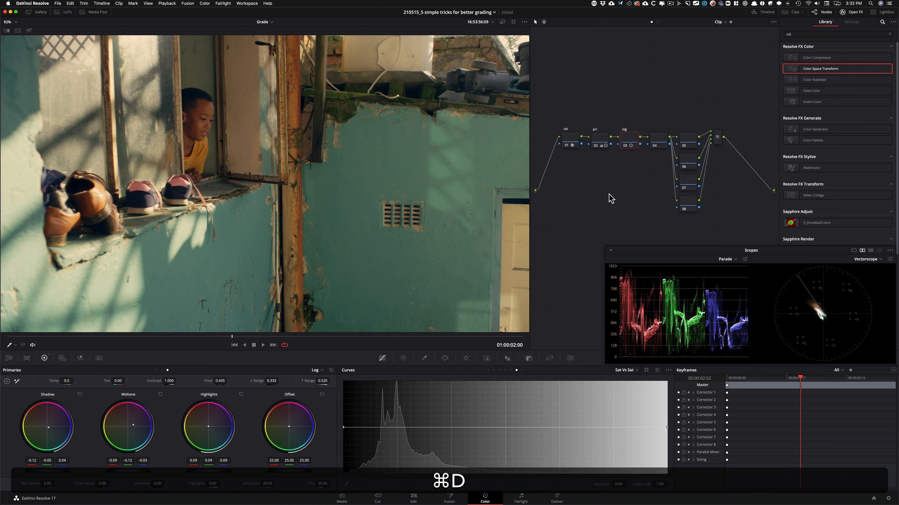
{"action": "key", "text": "super+d"}
{"action": "key", "text": "super+d"}
{"action": "key", "text": "super+d"}
{"action": "key", "text": "super+d"}
{"action": "key", "text": "super+d"}
{"action": "key", "text": "super+d"}
{"action": "key", "text": "super+d"}
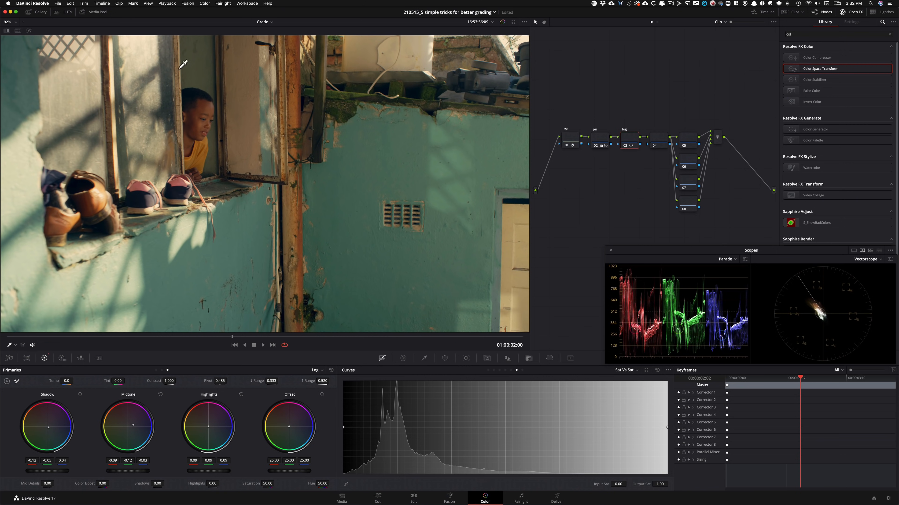
Step: Toggle the log node to examine how it affects the window glass, frame and the area around the boy
{"action": "key", "text": "super+d"}
{"action": "key", "text": "super+d"}
{"action": "key", "text": "super+d"}
{"action": "key", "text": "super+d"}
{"action": "key", "text": "super+d"}
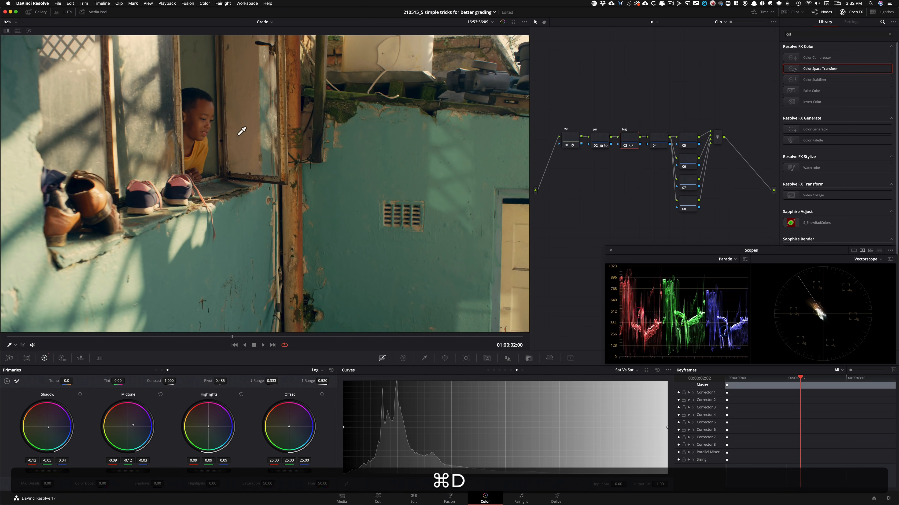
{"action": "key", "text": "super+d"}
{"action": "key", "text": "super+d"}
{"action": "key", "text": "super+d"}
{"action": "key", "text": "super+d"}
{"action": "key", "text": "super+d"}
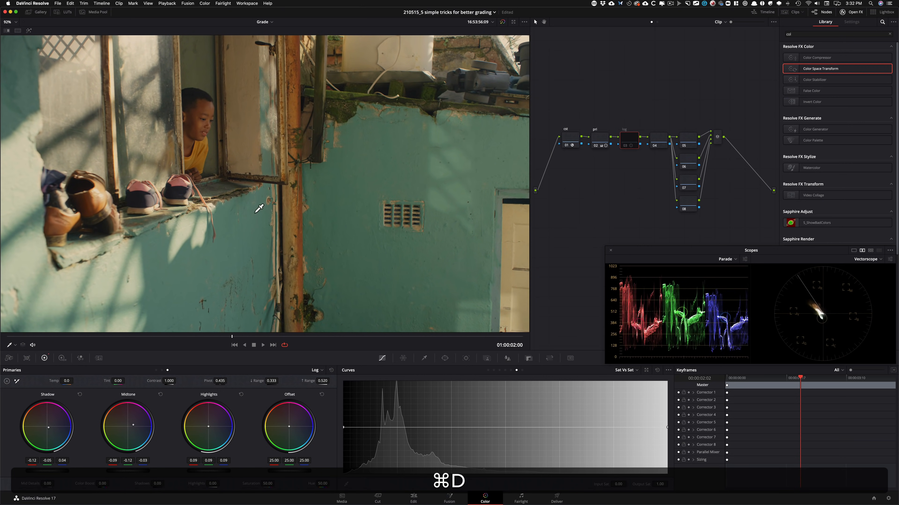
Step: Toggle the log node to check the wall's shadows and the overall contrast
{"action": "key", "text": "super+d"}
{"action": "key", "text": "super+d"}
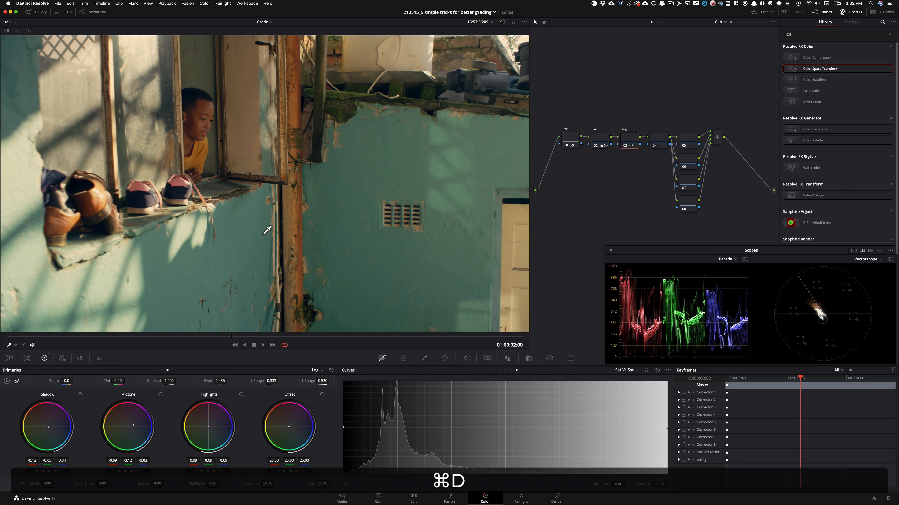
{"action": "key", "text": "super+d"}
{"action": "key", "text": "super+d"}
{"action": "key", "text": "super+i"}
{"action": "key", "text": "super+d"}
{"action": "key", "text": "super+d"}
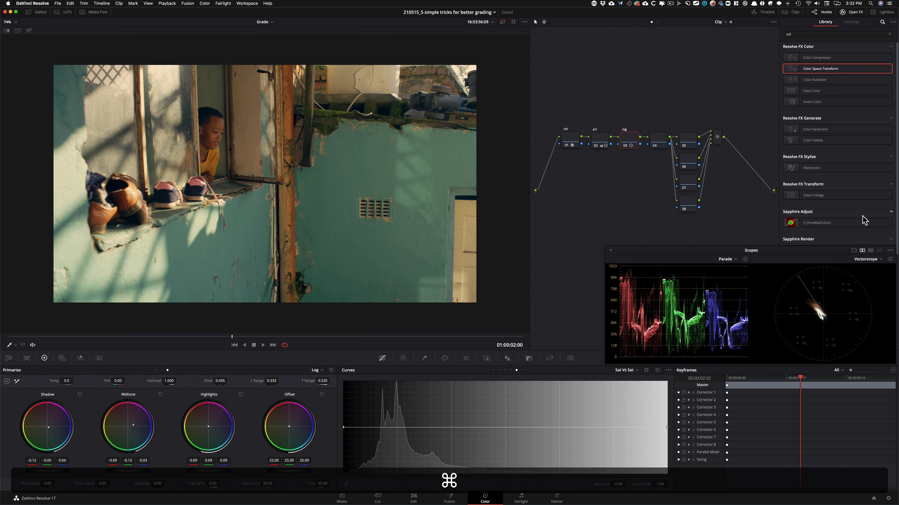
Step: Toggle the pri and log nodes together to compare their combined grade, and recheck the log node alone
{"action": "left_click_drag", "start_coordinate": [595, 119], "coordinate": [637, 163]}
{"action": "key", "text": "super+d"}
{"action": "key", "text": "super+d"}
{"action": "key", "text": "super+d"}
{"action": "key", "text": "super+d"}
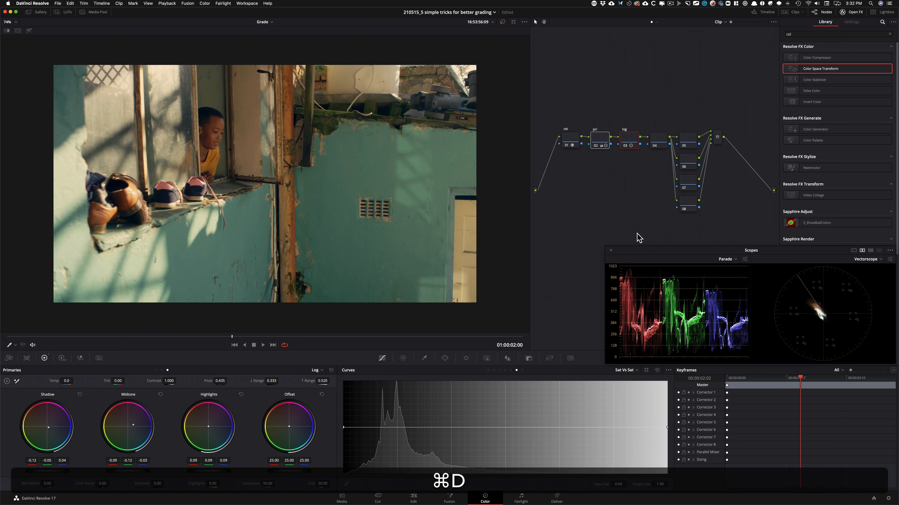
{"action": "key", "text": "super+d"}
{"action": "key", "text": "super+d"}
{"action": "left_click", "coordinate": [641, 100]}
{"action": "key", "text": "super+d"}
{"action": "key", "text": "super+d"}
Step: Examine several areas of the graded image in close-up to judge the highlight colors
{"action": "key", "text": "2"}
{"action": "key", "text": "2"}
{"action": "left_click_drag", "start_coordinate": [235, 172], "coordinate": [336, 247]}
{"action": "key", "text": "2"}
{"action": "left_click_drag", "start_coordinate": [350, 158], "coordinate": [444, 56]}
{"action": "key", "text": "2"}
{"action": "left_click_drag", "start_coordinate": [384, 201], "coordinate": [306, 51]}
{"action": "key", "text": "2"}
{"action": "left_click_drag", "start_coordinate": [372, 162], "coordinate": [333, 144]}
{"action": "key", "text": "2"}
{"action": "left_click_drag", "start_coordinate": [388, 187], "coordinate": [475, 301]}
{"action": "left_click_drag", "start_coordinate": [364, 195], "coordinate": [502, 272]}
{"action": "key", "text": "2"}
Step: Shift the log node's Highlights wheel toward warm and refine it to 0.06, 0.01, -0.35
{"action": "left_click_drag", "start_coordinate": [332, 177], "coordinate": [249, 195]}
{"action": "left_click_drag", "start_coordinate": [404, 202], "coordinate": [347, 230]}
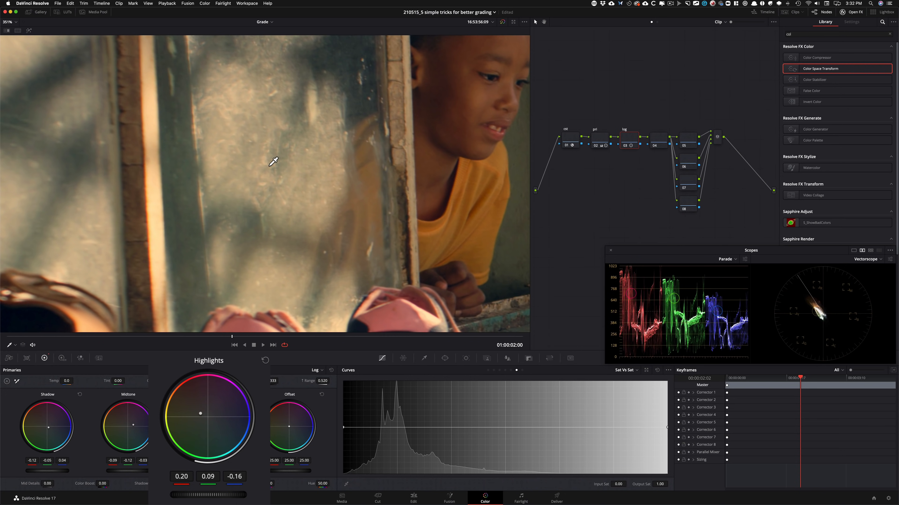
{"action": "key", "text": "shift+z"}
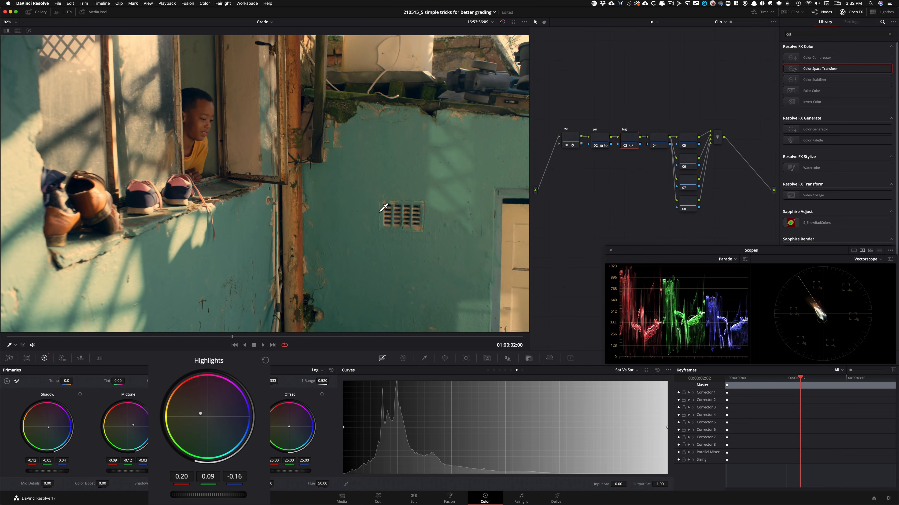
{"action": "key", "text": "super+d"}
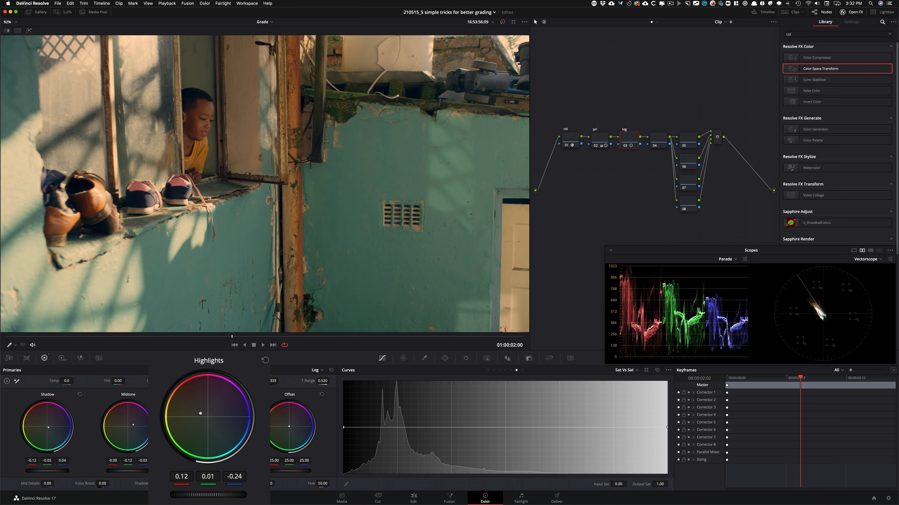
{"action": "key", "text": "super+d"}
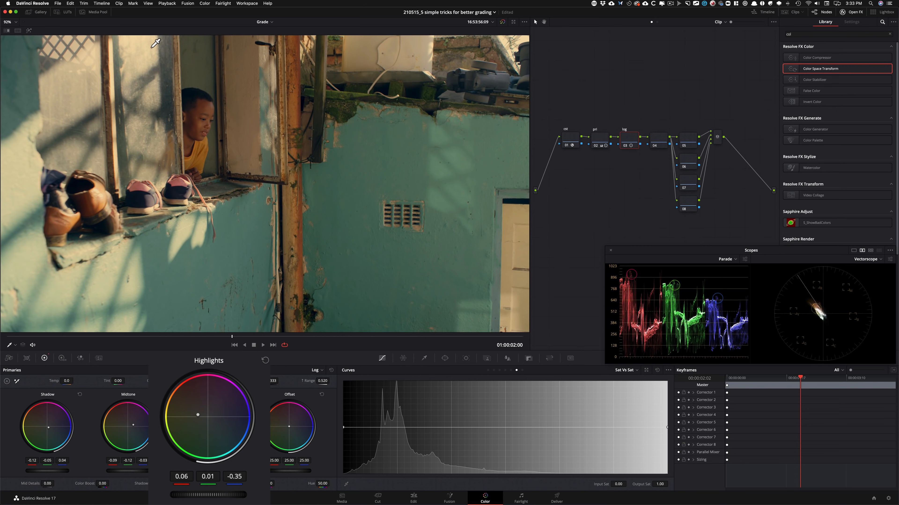
Step: Toggle the log node to compare the warmed highlights on the window glass and in the parade scope
{"action": "key", "text": "super+d"}
{"action": "key", "text": "super+d"}
{"action": "scroll", "coordinate": [473, 280], "scroll_direction": "down", "scroll_amount": 1}
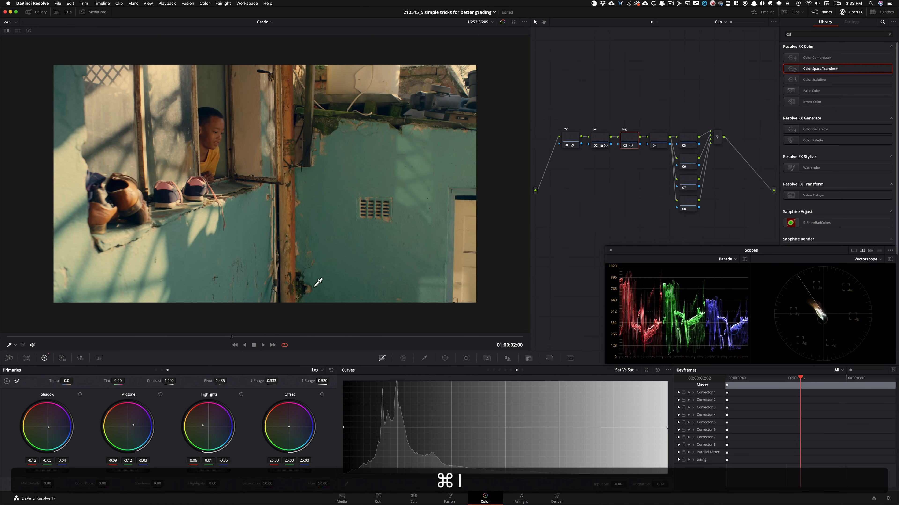
{"action": "key", "text": "super+d"}
{"action": "key", "text": "super+d"}
{"action": "key", "text": "super+d"}
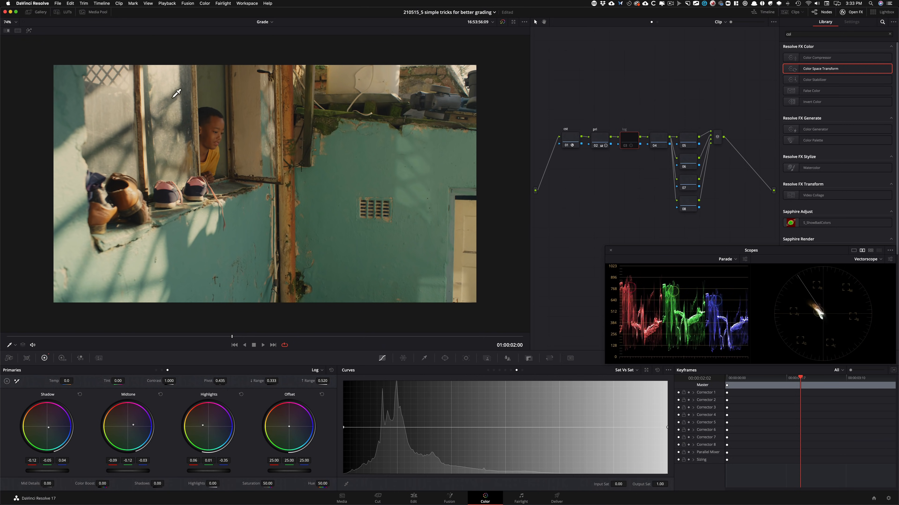
{"action": "key", "text": "super+d"}
{"action": "key", "text": "super+d"}
{"action": "key", "text": "super+d"}
{"action": "key", "text": "super+d"}
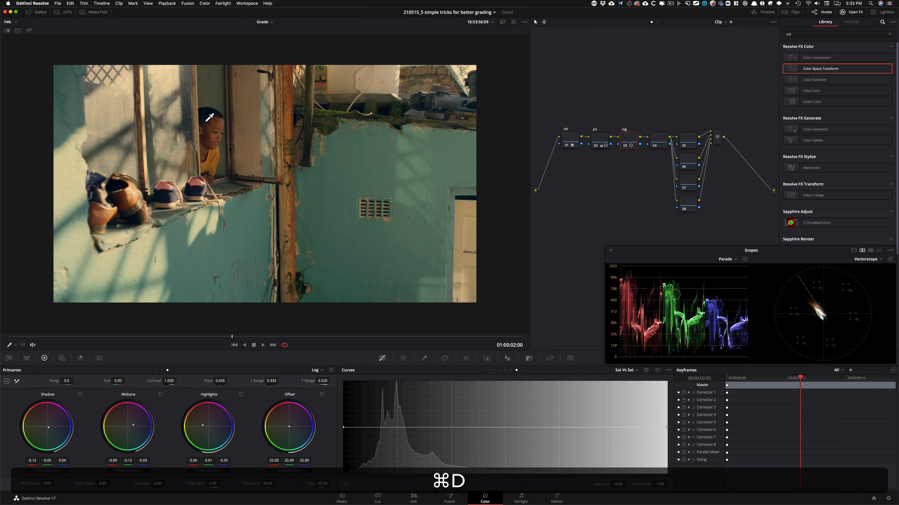
Step: Compare the whole frame with the warmed log grade on and off
{"action": "key", "text": "super+d"}
{"action": "key", "text": "super+d"}
{"action": "key", "text": "super+d"}
{"action": "key", "text": "super+d"}
{"action": "key", "text": "super+d"}
{"action": "key", "text": "super+d"}
{"action": "key", "text": "super+d"}
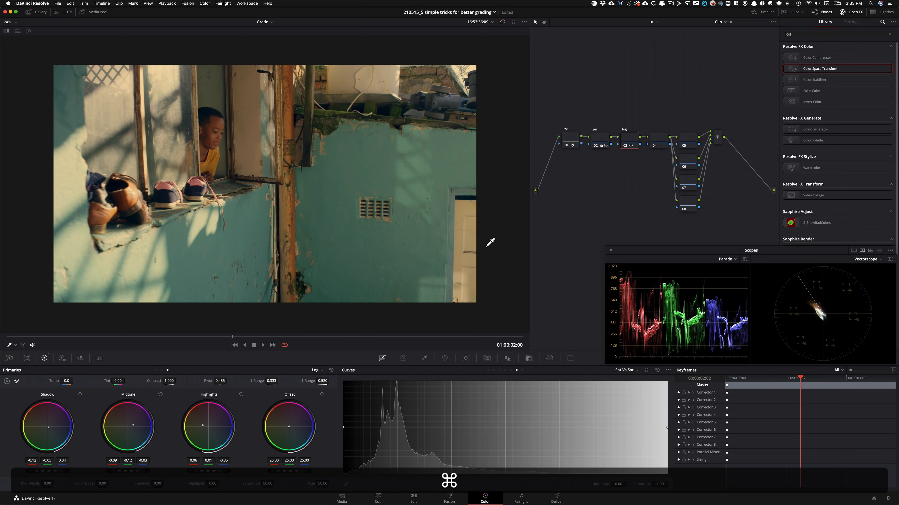
Step: Toggle the log node again to check the warm highlights on the shoes and walls
{"action": "key", "text": "super+d"}
{"action": "key", "text": "super+d"}
{"action": "key", "text": "super+d"}
{"action": "key", "text": "super+d"}
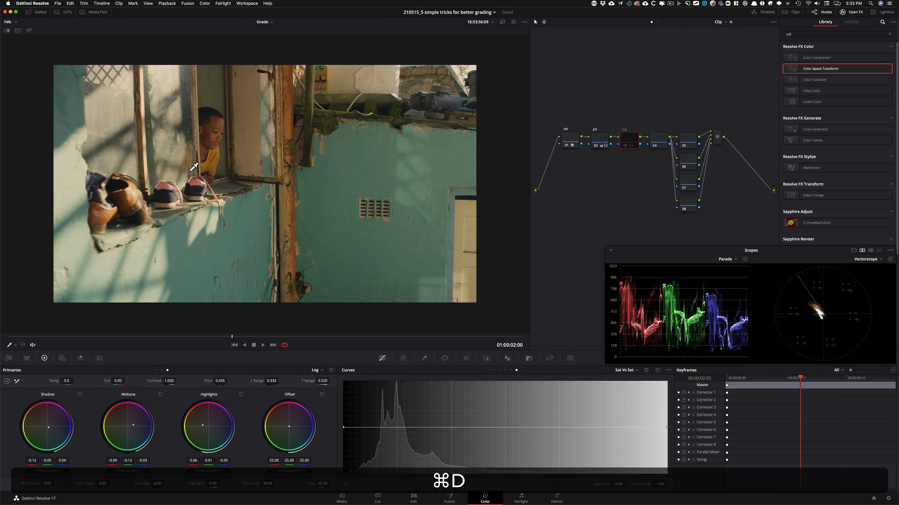
{"action": "key", "text": "super+d"}
{"action": "key", "text": "super+d"}
{"action": "key", "text": "super+e"}
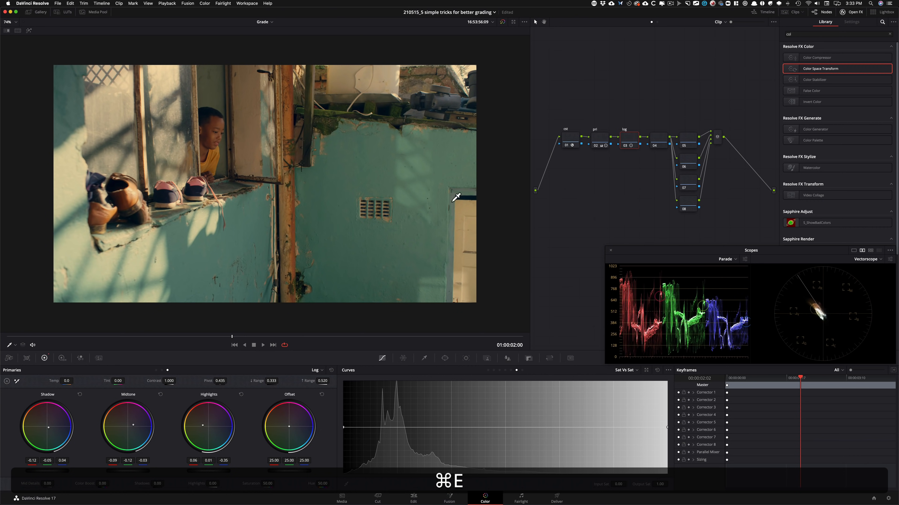
Step: Label the fourth node "hsl" and adjust its Hue vs Hue curve at input hue 16.00 with a hue rotation of -13.74
{"action": "key", "text": "3"}
{"action": "key", "text": "1"}
{"action": "key", "text": "1"}
{"action": "key", "text": "super+1"}
{"action": "left_click", "coordinate": [668, 99]}
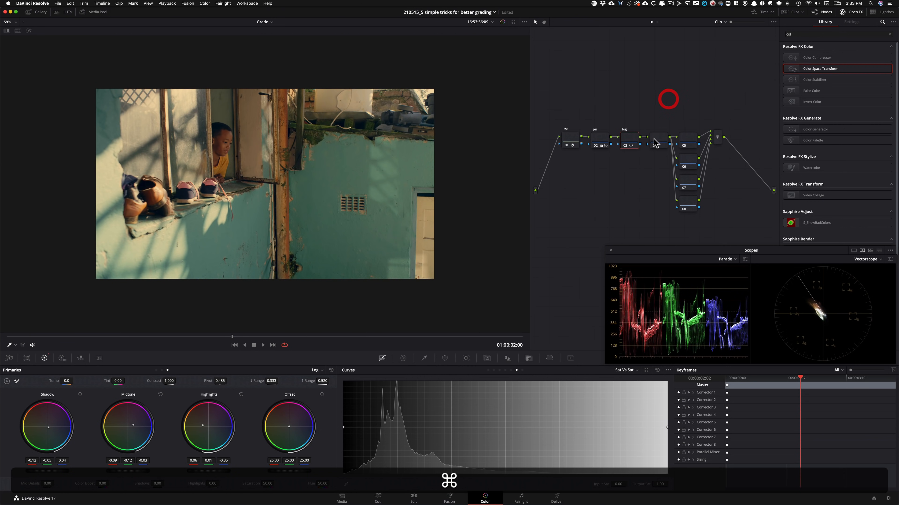
{"action": "left_click", "coordinate": [656, 137]}
{"action": "key", "text": "Tab"}
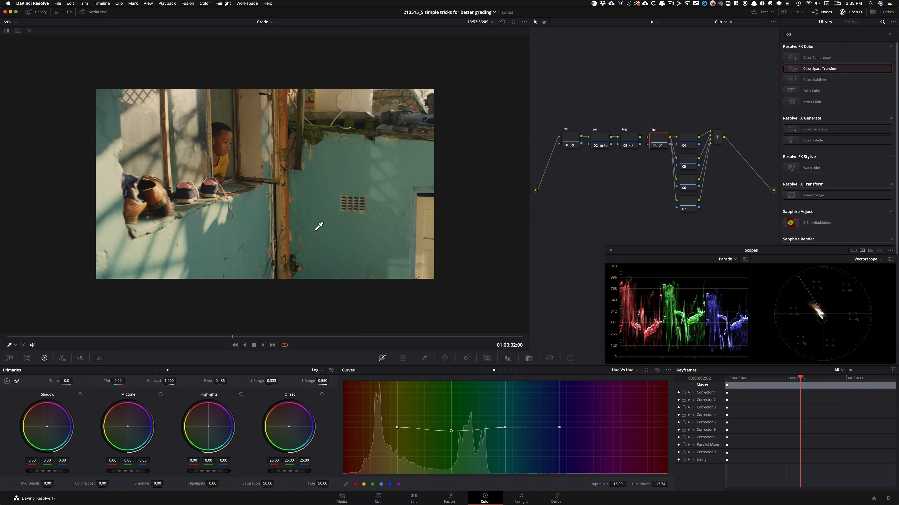
Step: Toggle the hsl node to examine the hue shift on the teal wall around the vent in close-up
{"action": "scroll", "coordinate": [344, 232], "scroll_direction": "up", "scroll_amount": 5}
{"action": "left_click_drag", "start_coordinate": [356, 208], "coordinate": [408, 232]}
{"action": "key", "text": "super+d"}
{"action": "key", "text": "super+d"}
{"action": "key", "text": "super+d"}
{"action": "key", "text": "super+d"}
{"action": "key", "text": "super+d"}
{"action": "key", "text": "super+d"}
{"action": "key", "text": "super+d"}
{"action": "key", "text": "super+d"}
{"action": "key", "text": "super+d"}
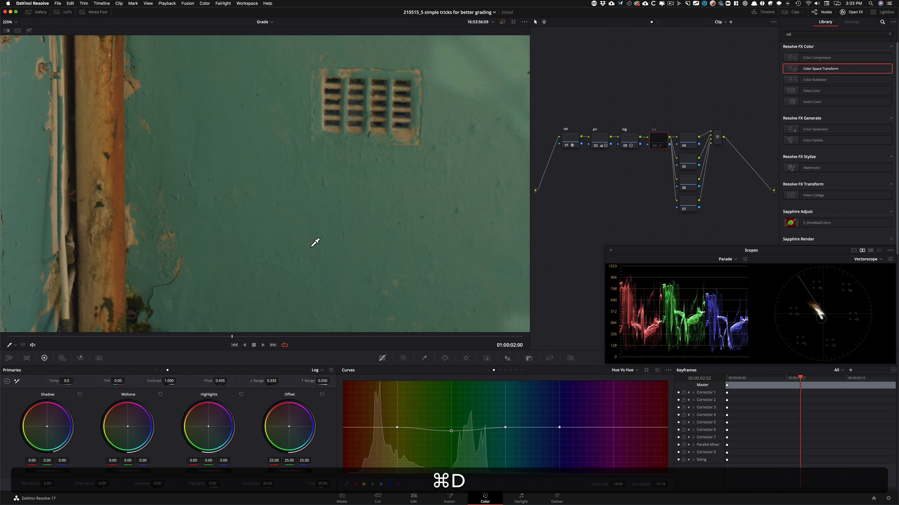
{"action": "key", "text": "super+d"}
Step: Compare the full frame with the hsl node's hue shift on and off
{"action": "key", "text": "super+3"}
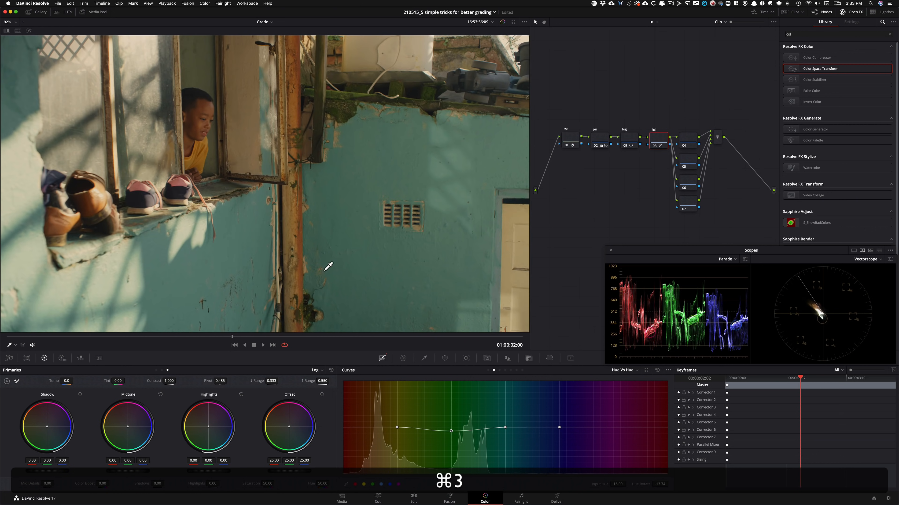
{"action": "key", "text": "super+d"}
{"action": "key", "text": "super+d"}
{"action": "key", "text": "super+d"}
{"action": "key", "text": "super+d"}
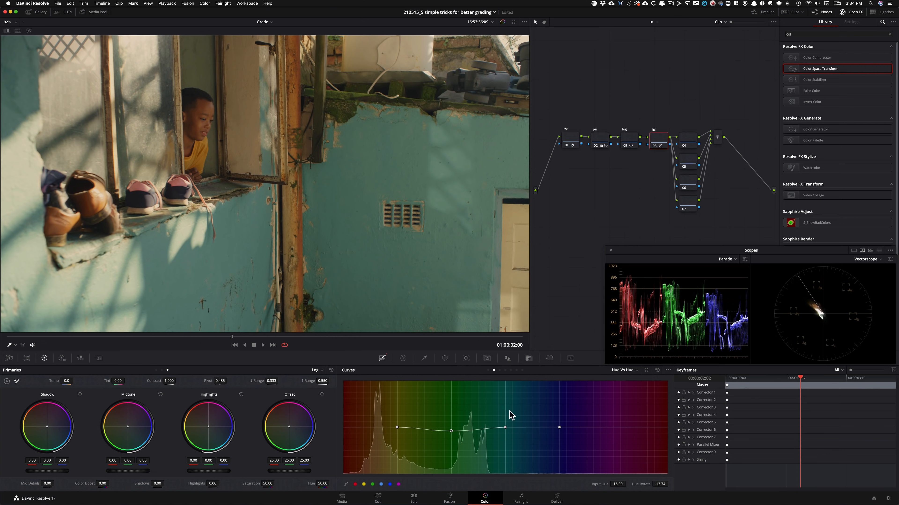
Step: Sample the skin on the boy's cheek and rotate its hue by 4.79 at input hue 280.81 on the Hue Vs Hue curve
{"action": "left_click_drag", "start_coordinate": [218, 178], "coordinate": [366, 225]}
{"action": "scroll", "coordinate": [259, 232], "scroll_direction": "up", "scroll_amount": 5}
{"action": "scroll", "coordinate": [354, 212], "scroll_direction": "up", "scroll_amount": 2}
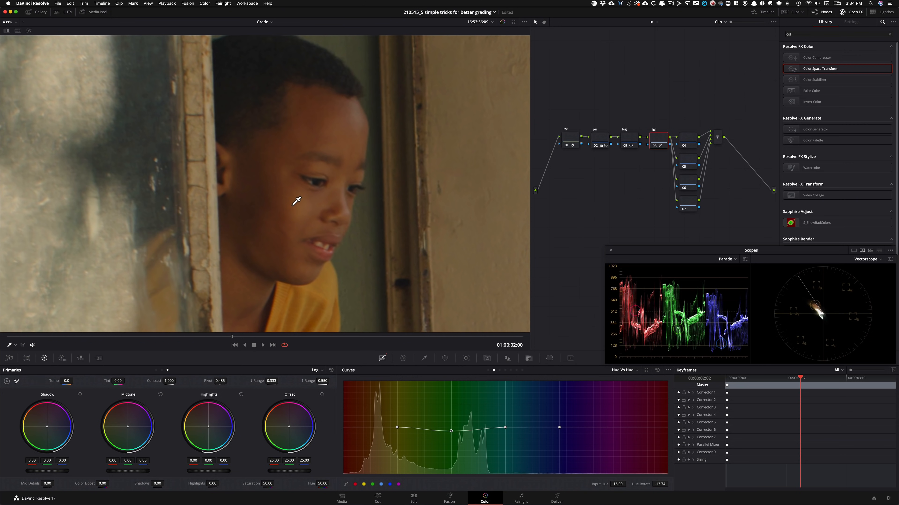
{"action": "left_click", "coordinate": [341, 136]}
Step: Toggle the hsl node repeatedly to compare the boy's skin tone before and after the hue shift
{"action": "key", "text": "cmd+d"}
{"action": "key", "text": "cmd+d"}
{"action": "key", "text": "cmd+3"}
{"action": "key", "text": "cmd+d"}
{"action": "key", "text": "super+d"}
{"action": "key", "text": "super+d"}
{"action": "key", "text": "super+d"}
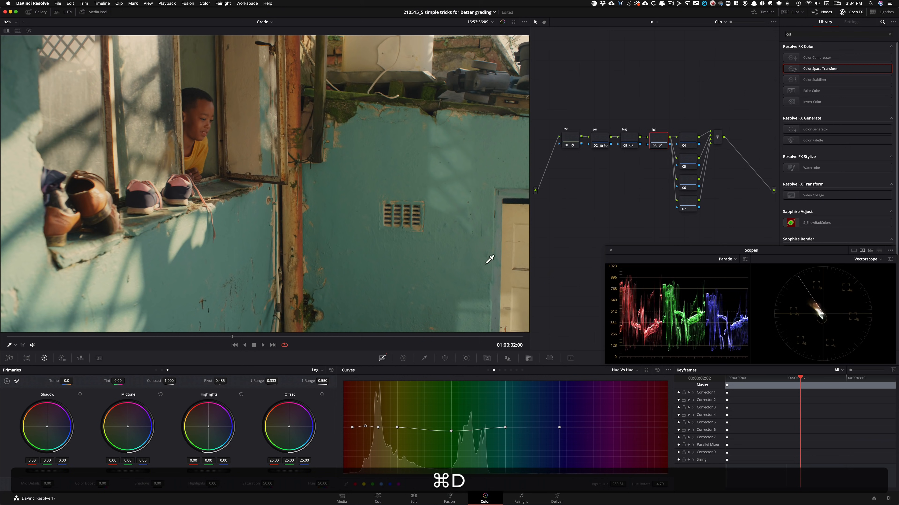
{"action": "key", "text": "super+d"}
{"action": "key", "text": "super+d"}
{"action": "key", "text": "super+d"}
{"action": "key", "text": "super+d"}
{"action": "key", "text": "super+d"}
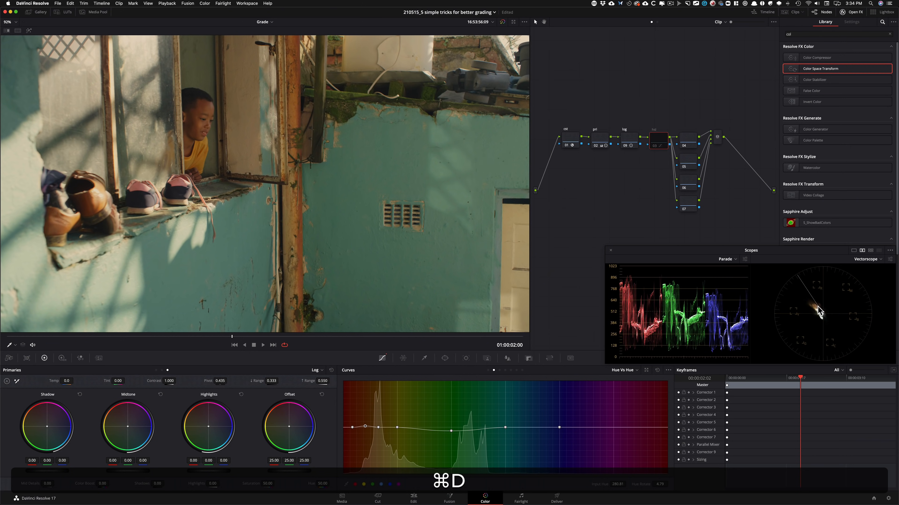
Step: Toggle the hsl node while examining how the vectorscope trace moves with the hue correction
{"action": "key", "text": "super+d"}
{"action": "key", "text": "super+d"}
{"action": "key", "text": "super+d"}
{"action": "key", "text": "super+d"}
{"action": "key", "text": "super+d"}
{"action": "key", "text": "super+d"}
{"action": "key", "text": "super+d"}
{"action": "key", "text": "super+d"}
{"action": "key", "text": "super+d"}
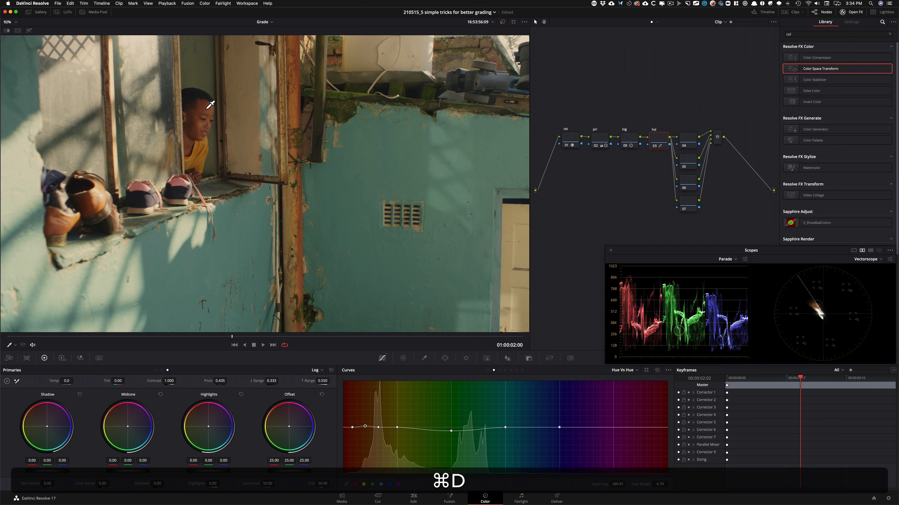
Step: Compare the boy's skin against the teal wall with the hsl node on and off at different viewer sizes
{"action": "key", "text": "super+d"}
{"action": "key", "text": "super+d"}
{"action": "key", "text": "super+d"}
{"action": "key", "text": "super+d"}
{"action": "key", "text": "super+minus"}
{"action": "key", "text": "super+d"}
{"action": "key", "text": "super+d"}
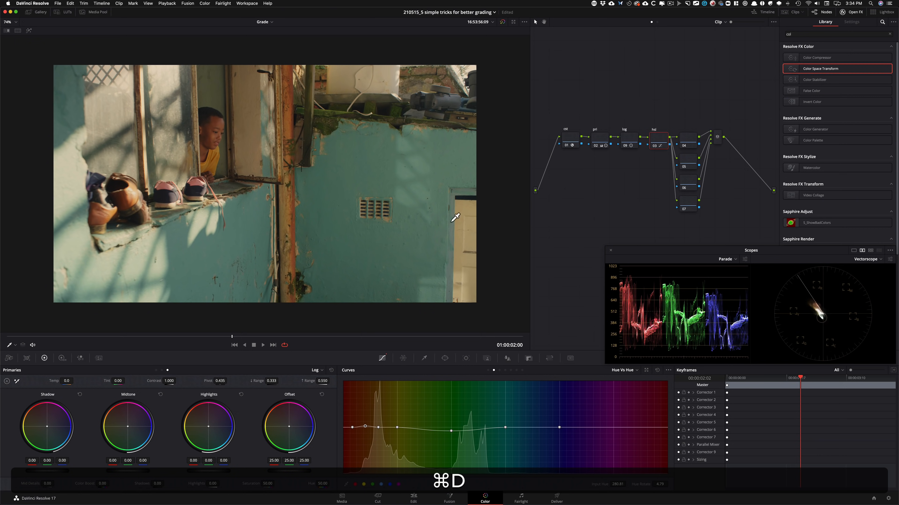
{"action": "key", "text": "super+equal"}
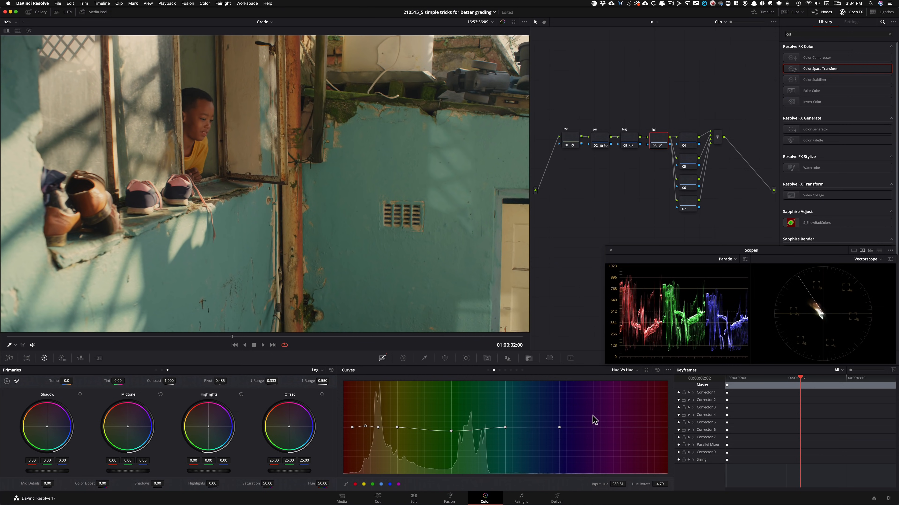
Step: Lower the high-saturation end of the hsl node's Sat Vs Sat curve to an output saturation of 0.53
{"action": "left_click", "coordinate": [511, 371]}
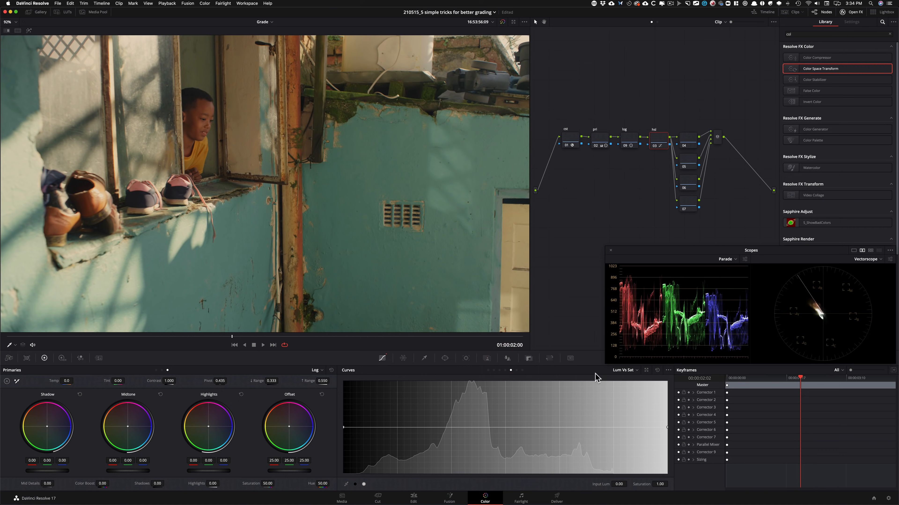
{"action": "left_click", "coordinate": [517, 371]}
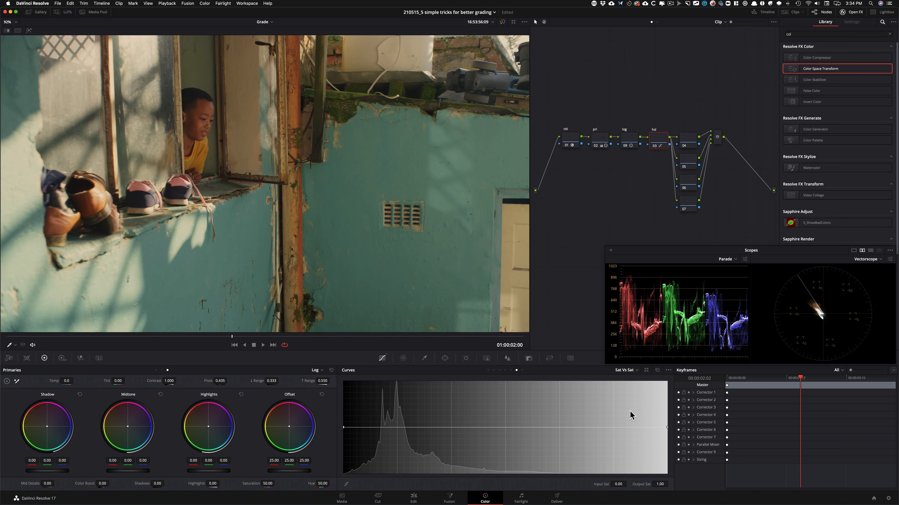
{"action": "key", "text": "super+minus"}
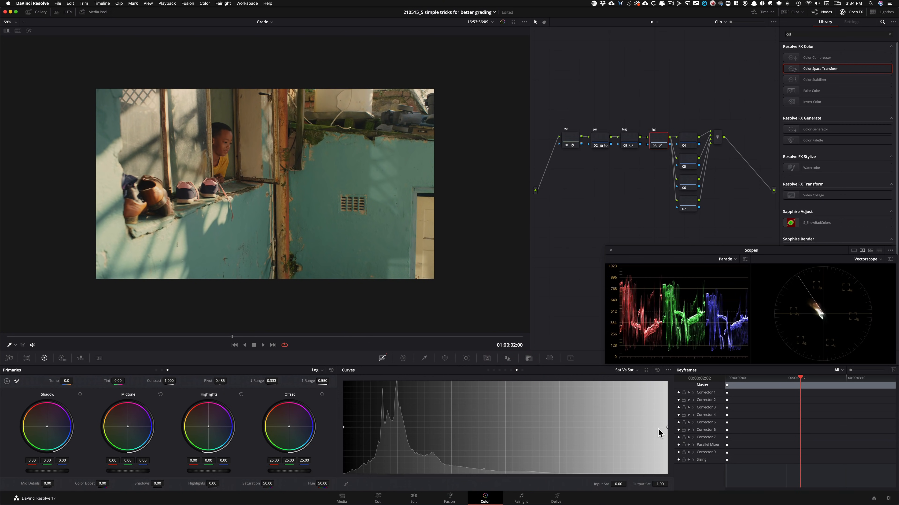
{"action": "left_click_drag", "start_coordinate": [667, 427], "coordinate": [662, 449]}
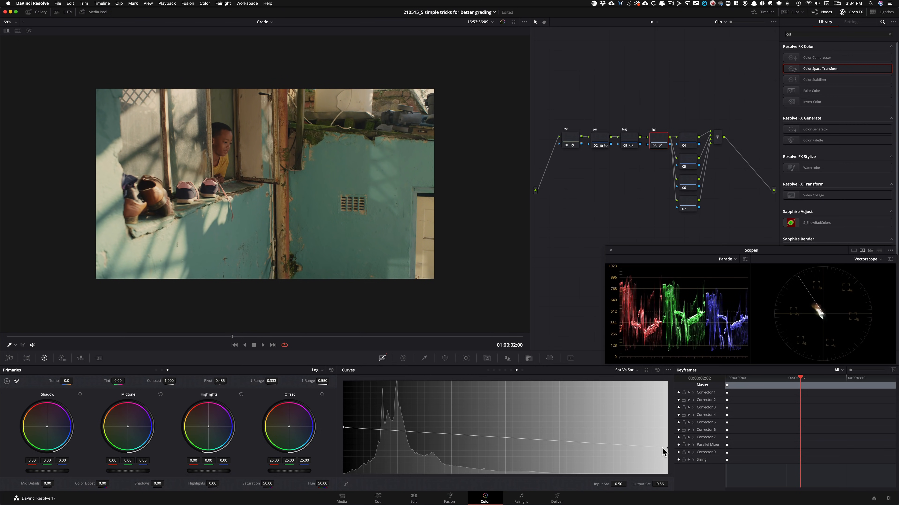
Step: Toggle the hsl node to compare the saturation rolloff across the whole frame at several viewer sizes
{"action": "key", "text": "super+d"}
{"action": "key", "text": "super+d"}
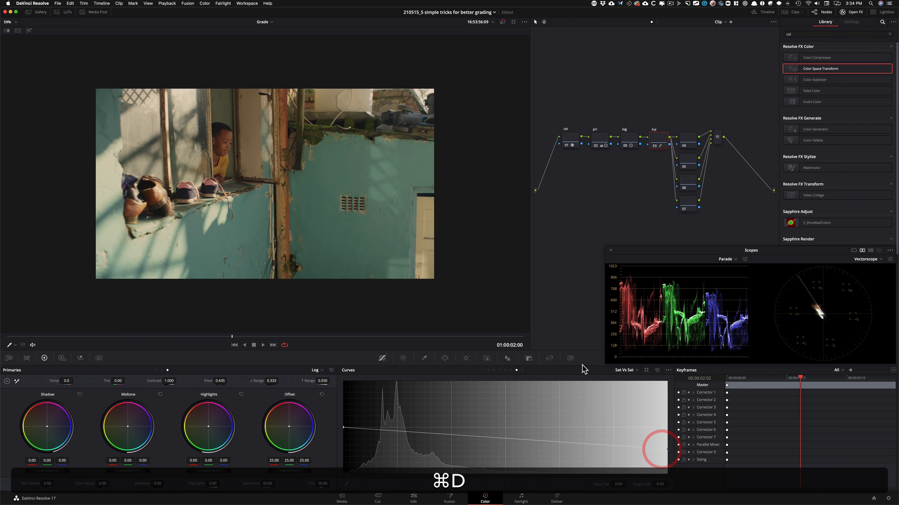
{"action": "key", "text": "super+d"}
{"action": "key", "text": "super+d"}
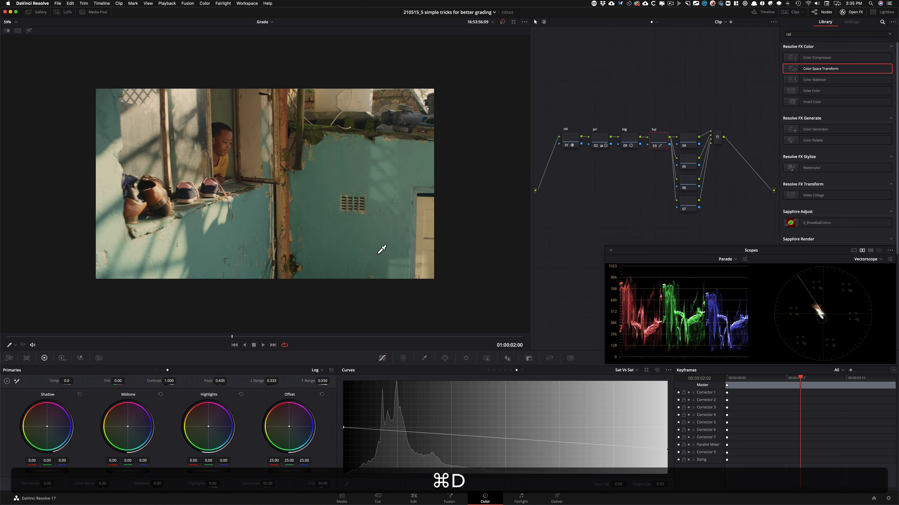
{"action": "key", "text": "2"}
{"action": "key", "text": "2"}
{"action": "key", "text": "super+d"}
{"action": "key", "text": "super+d"}
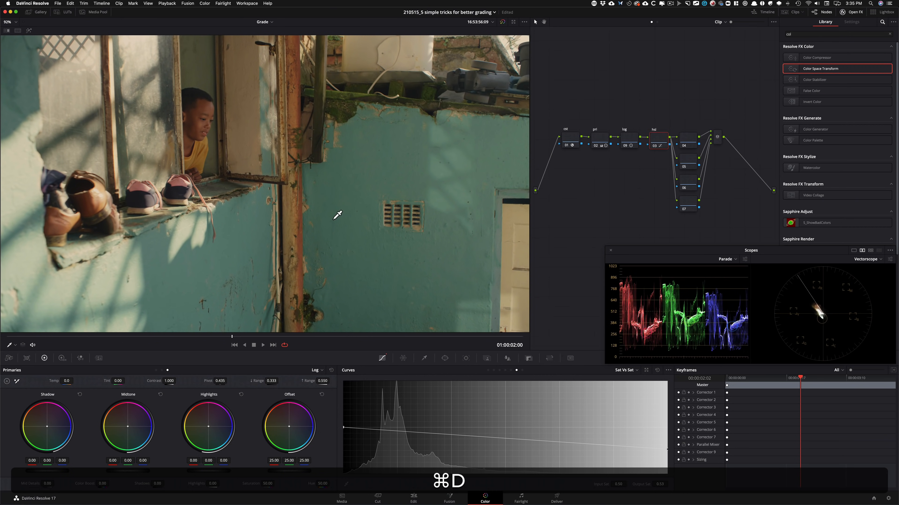
{"action": "key", "text": "super+d"}
{"action": "key", "text": "super+d"}
{"action": "key", "text": "super+minus"}
{"action": "key", "text": "super+d"}
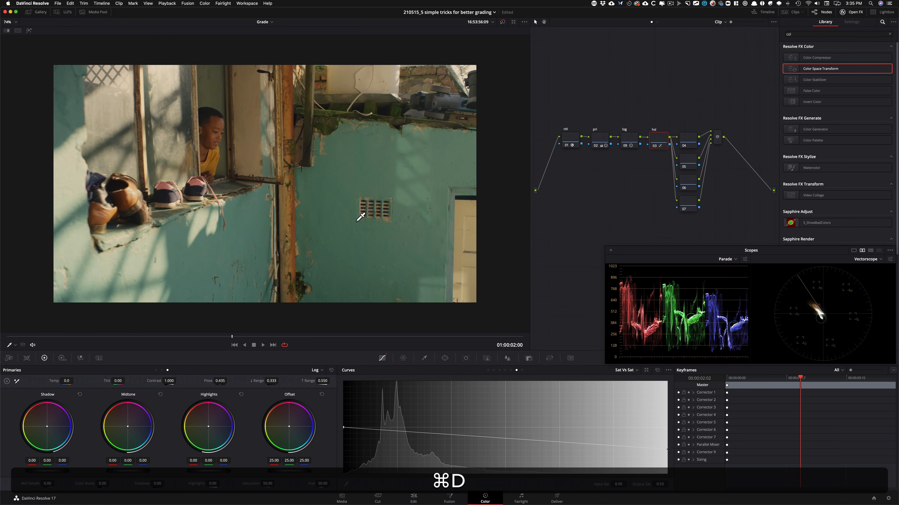
{"action": "key", "text": "super+d"}
{"action": "key", "text": "3"}
{"action": "key", "text": "1"}
{"action": "key", "text": "super+d"}
{"action": "key", "text": "super+d"}
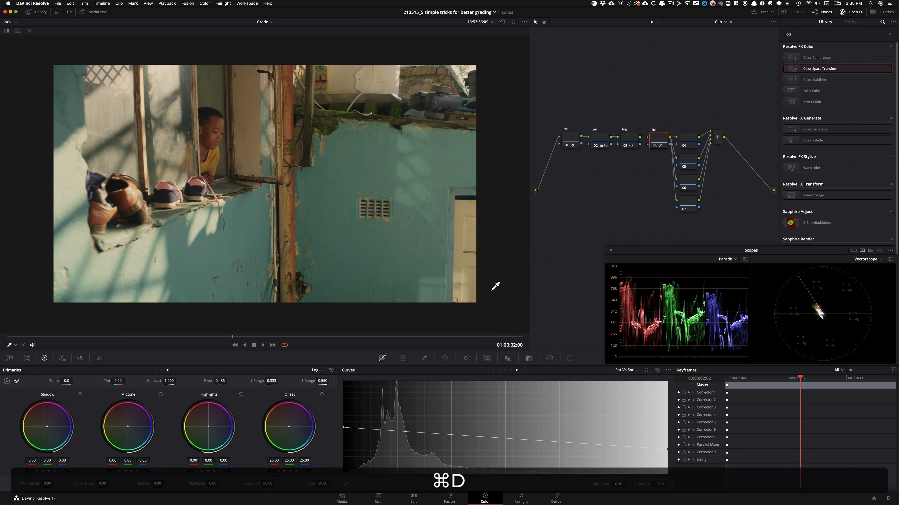
Step: On node 04, draw a five-point curve window diagonally around the boy and shoes, softened 13.83, and darken everything outside it with Gamma -0.07
{"action": "key", "text": "l"}
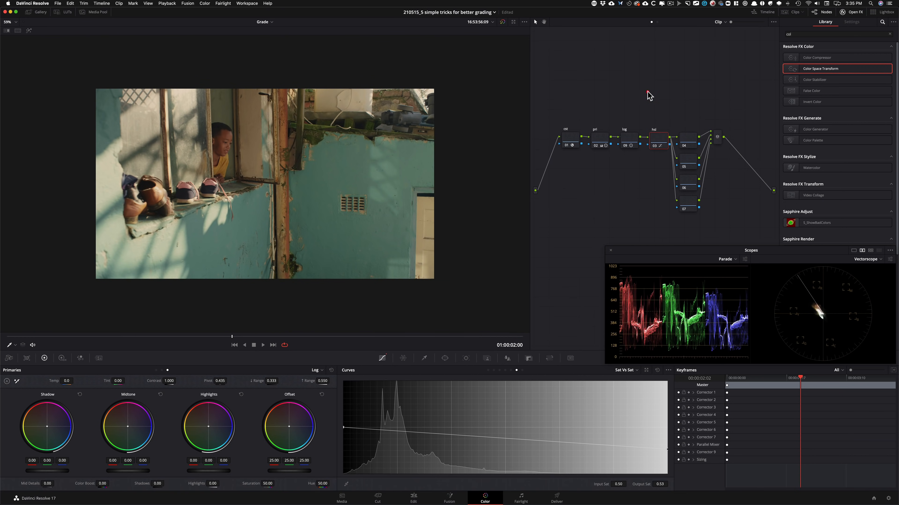
{"action": "left_click", "coordinate": [686, 140]}
{"action": "key", "text": "l"}
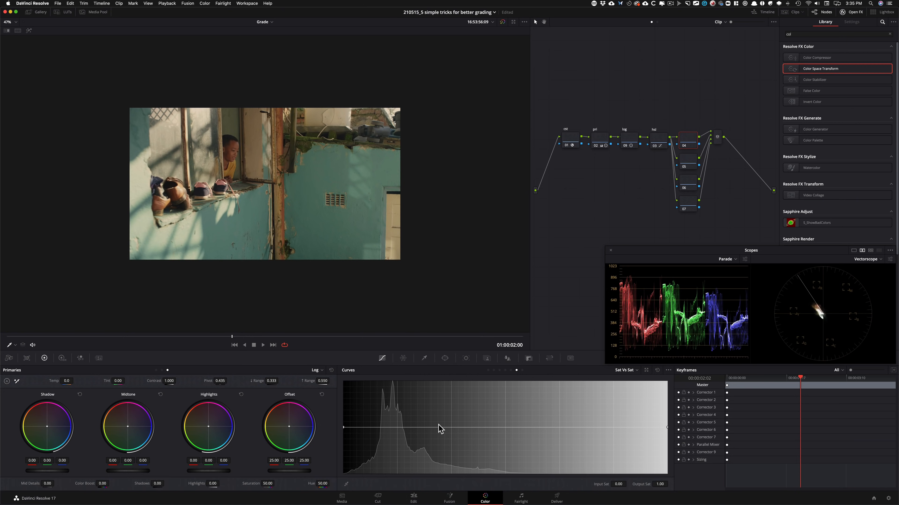
{"action": "left_click", "coordinate": [444, 358]}
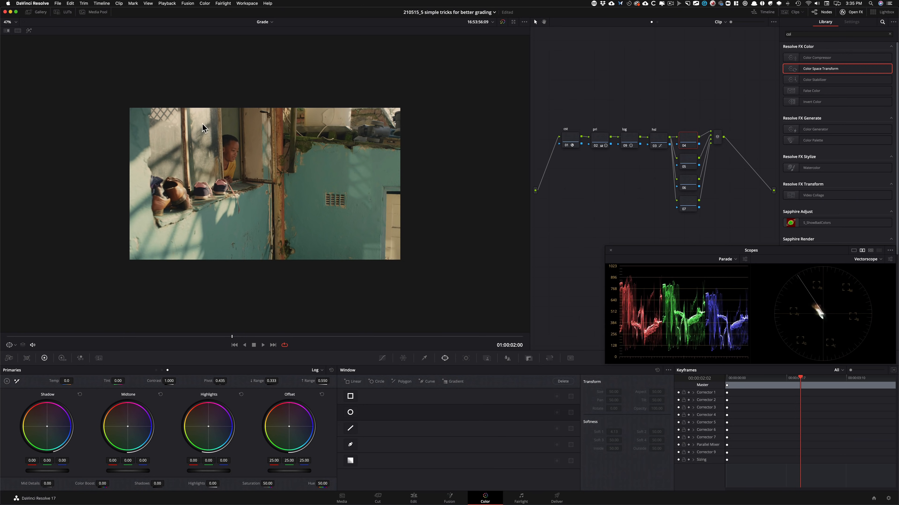
{"action": "left_click", "coordinate": [352, 443]}
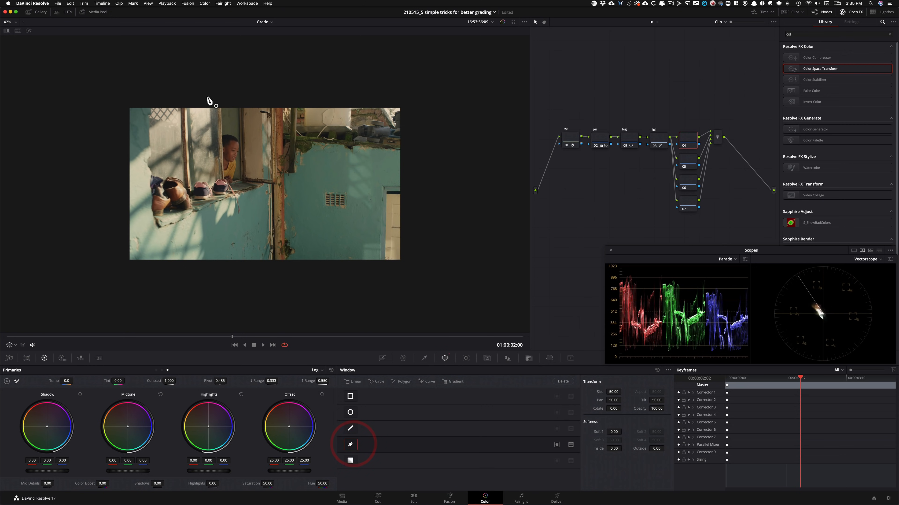
{"action": "left_click", "coordinate": [241, 75]}
{"action": "left_click", "coordinate": [62, 205]}
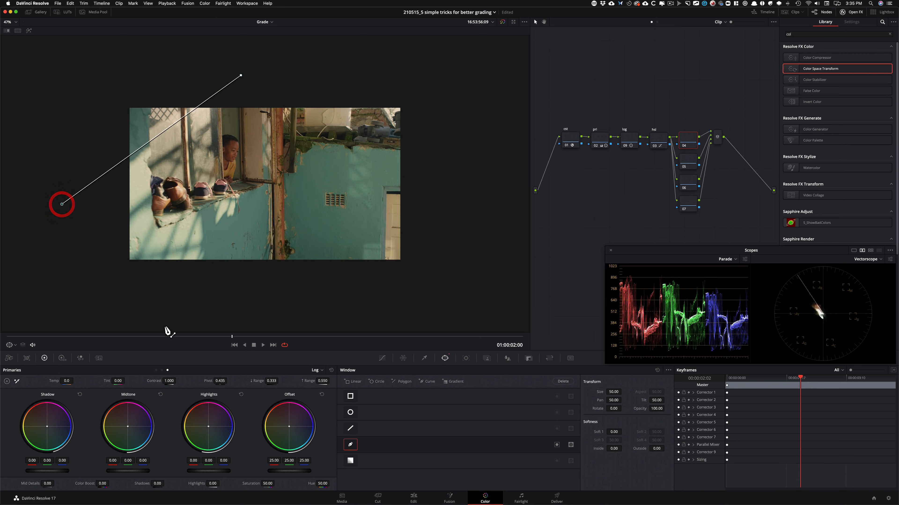
{"action": "left_click", "coordinate": [94, 290]}
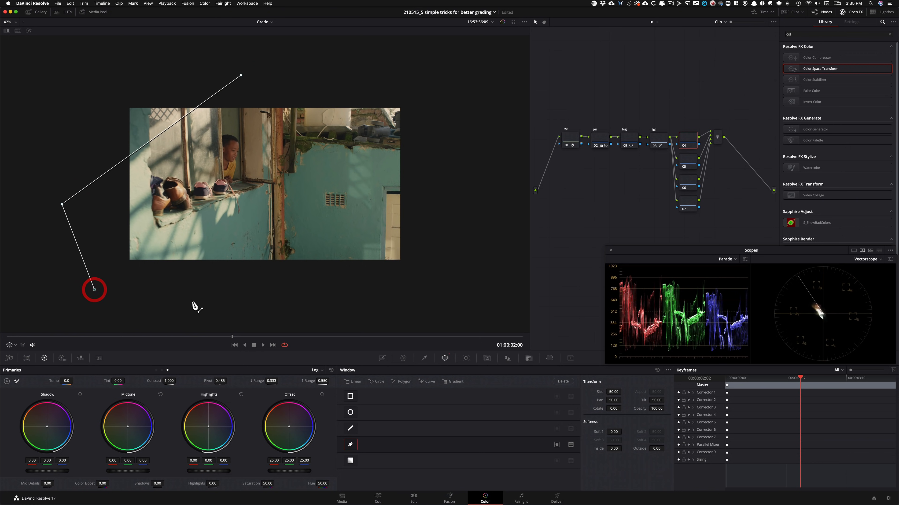
{"action": "left_click", "coordinate": [178, 304]}
{"action": "left_click", "coordinate": [316, 88]}
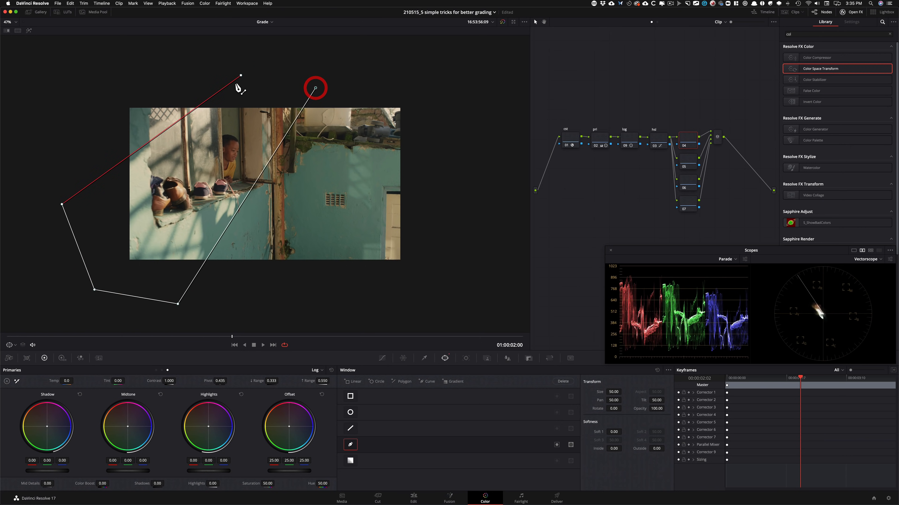
{"action": "left_click", "coordinate": [241, 75]}
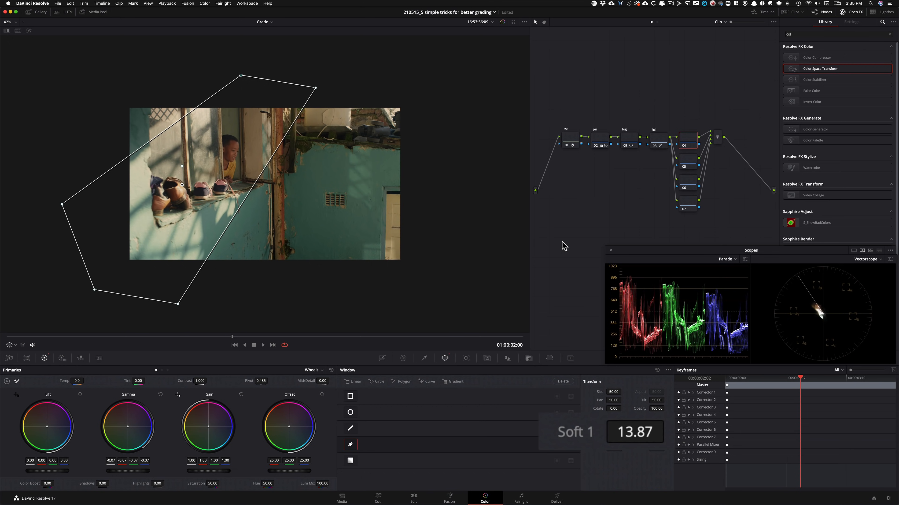
Step: Toggle node 04 to compare the frame with and without the darkened surround
{"action": "key", "text": "super+d"}
{"action": "key", "text": "super+d"}
{"action": "key", "text": "super+d"}
{"action": "key", "text": "super+d"}
{"action": "key", "text": "super+d"}
{"action": "key", "text": "super+d"}
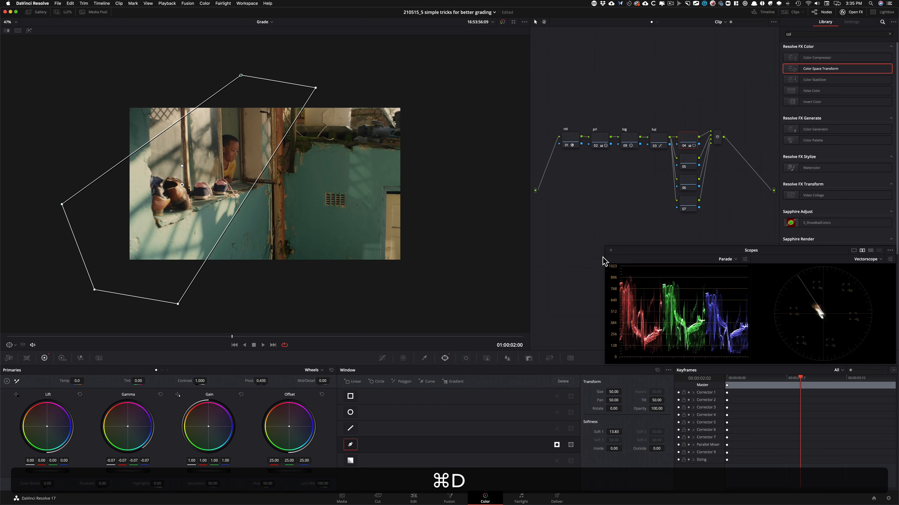
Step: Hide the window outline and compare the clean image with node 04 on and off
{"action": "key", "text": "shift+grave"}
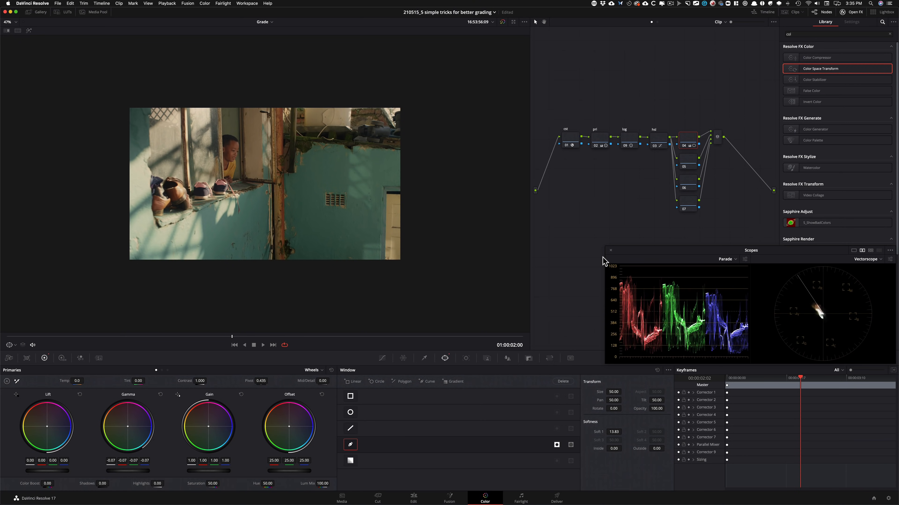
{"action": "key", "text": "super+d"}
{"action": "key", "text": "super+d"}
{"action": "key", "text": "super+d"}
{"action": "key", "text": "super+d"}
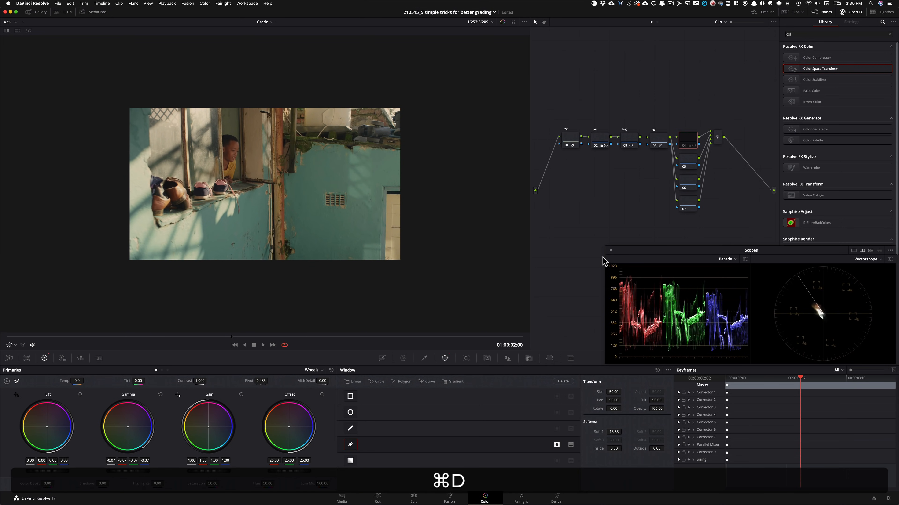
{"action": "key", "text": "super+d"}
{"action": "key", "text": "super+d"}
Step: Show the window outline again and examine node 04's darkening of the wall on and off
{"action": "key", "text": "shift+grave"}
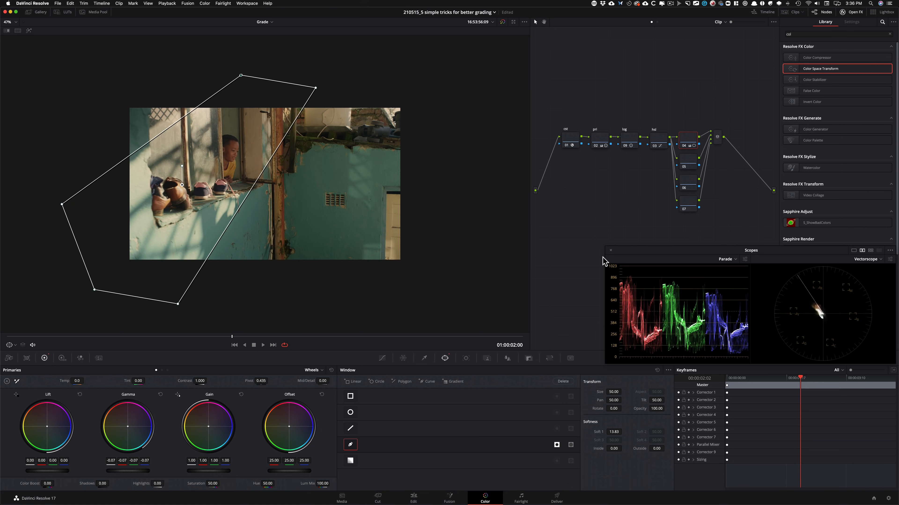
{"action": "key", "text": "super+d"}
{"action": "key", "text": "super+d"}
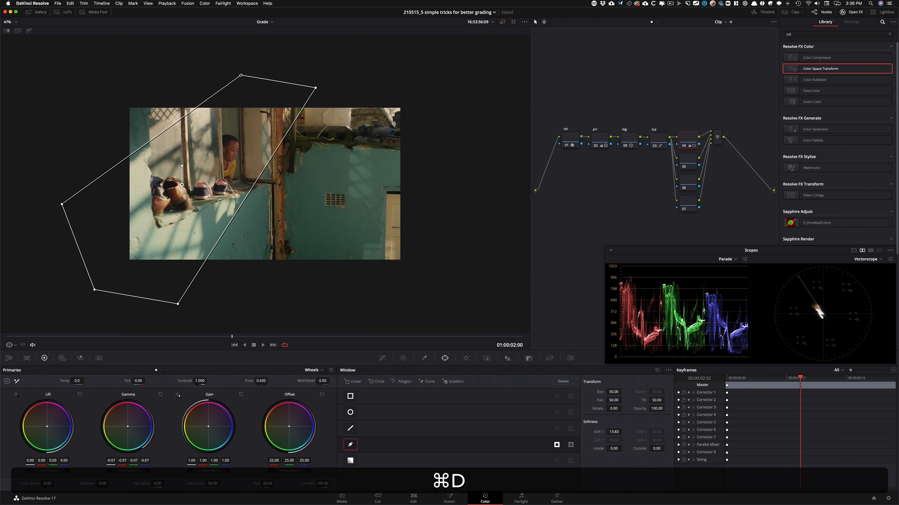
{"action": "key", "text": "super+d"}
{"action": "key", "text": "super+d"}
{"action": "key", "text": "super+d"}
{"action": "key", "text": "super+d"}
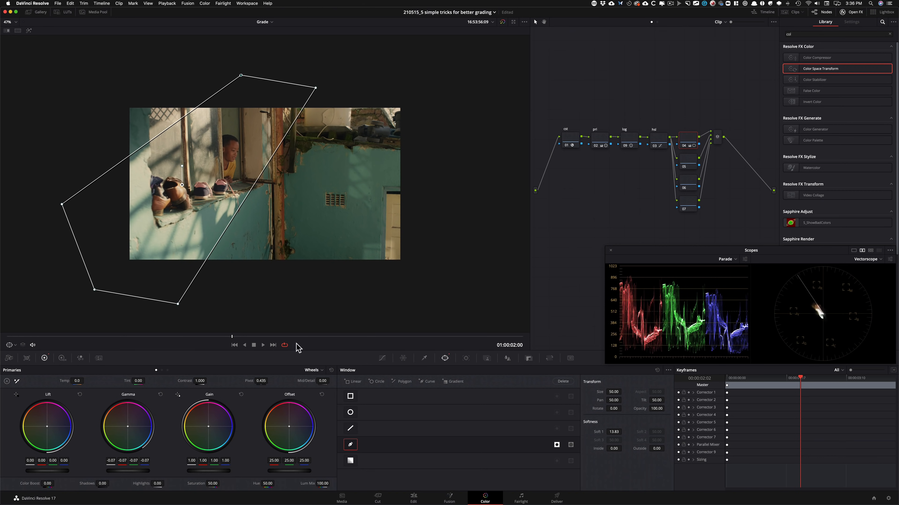
{"action": "mouse_move", "coordinate": [231, 337]}
{"action": "left_mouse_down"}
{"action": "mouse_move", "coordinate": [526, 332]}
{"action": "mouse_move", "coordinate": [50, 320]}
{"action": "mouse_move", "coordinate": [311, 334]}
{"action": "mouse_move", "coordinate": [84, 326]}
{"action": "mouse_move", "coordinate": [524, 328]}
{"action": "mouse_move", "coordinate": [56, 321]}
{"action": "mouse_move", "coordinate": [341, 331]}
{"action": "mouse_move", "coordinate": [232, 333]}
{"action": "left_mouse_up"}
{"action": "key", "text": "super+d"}
{"action": "key", "text": "super+d"}
{"action": "key", "text": "super+d"}
{"action": "key", "text": "super+d"}
{"action": "key", "text": "super+d"}
{"action": "key", "text": "super+d"}
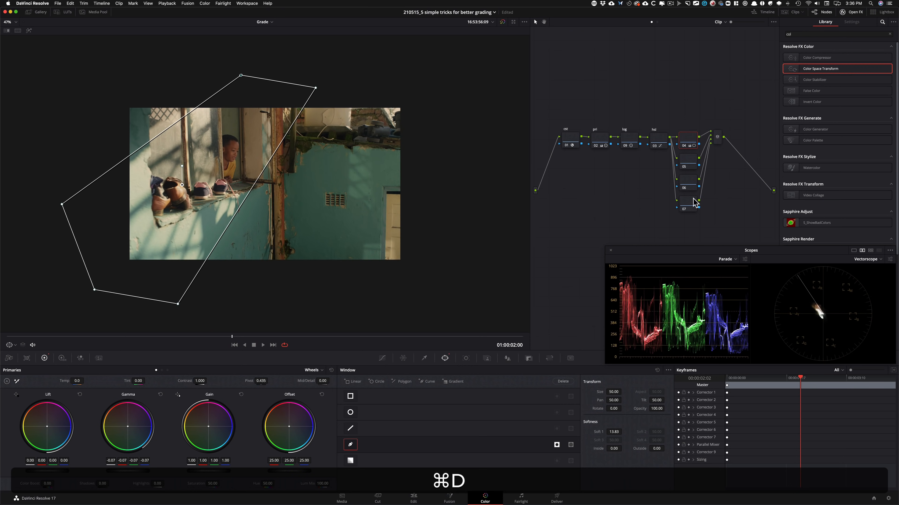
Step: Label node 04 "vig" and node 05 "hero"
{"action": "key", "text": "Tab"}
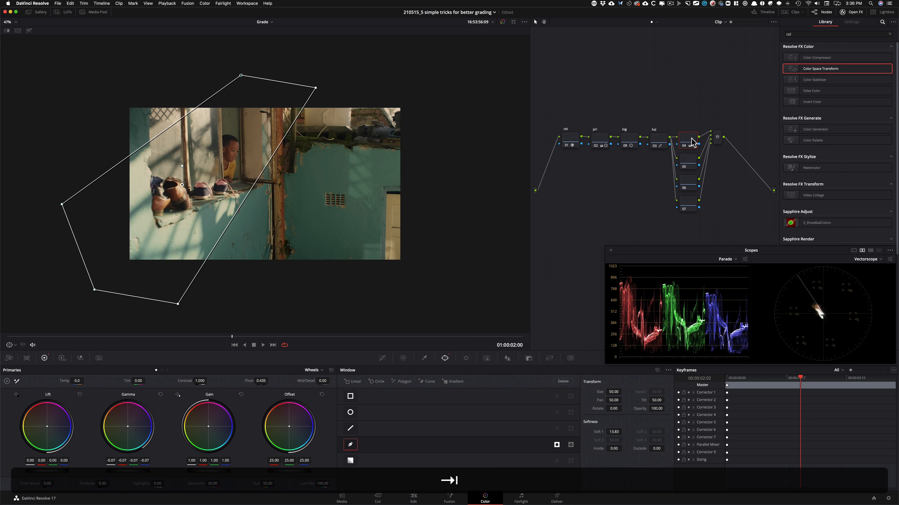
{"action": "type", "text": "vig"}
{"action": "key", "text": "Tab"}
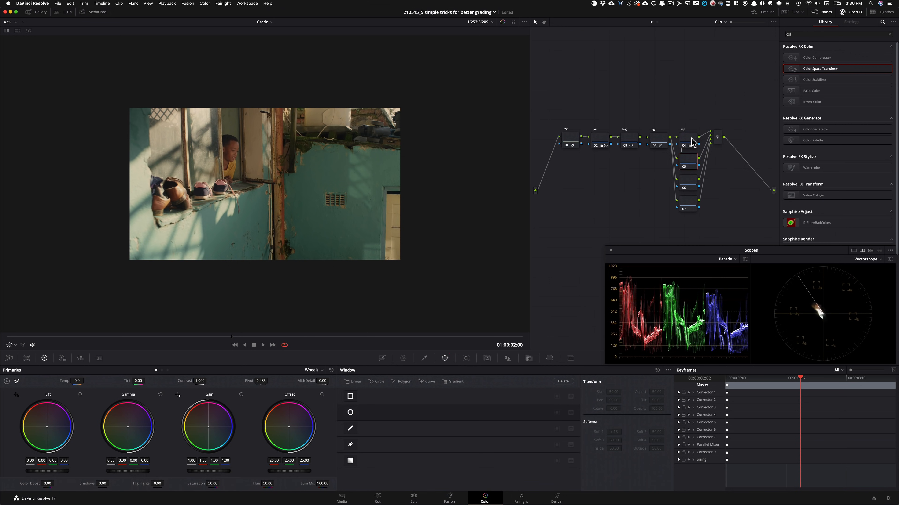
{"action": "type", "text": "he"}
Step: Draw a freeform window on node 05 around the window opening where the boy is leaning out
{"action": "left_click", "coordinate": [350, 444]}
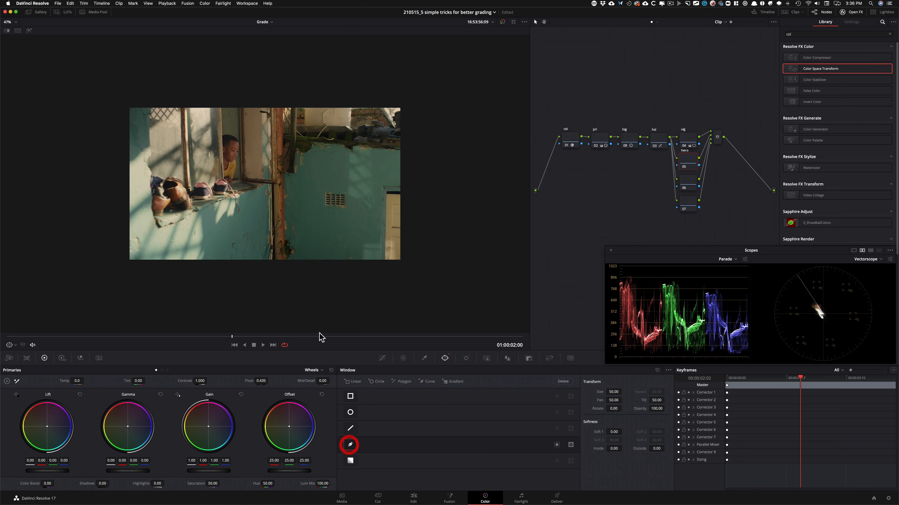
{"action": "scroll", "coordinate": [403, 220], "scroll_direction": "up", "scroll_amount": 5}
{"action": "left_click_drag", "start_coordinate": [264, 208], "coordinate": [256, 204]}
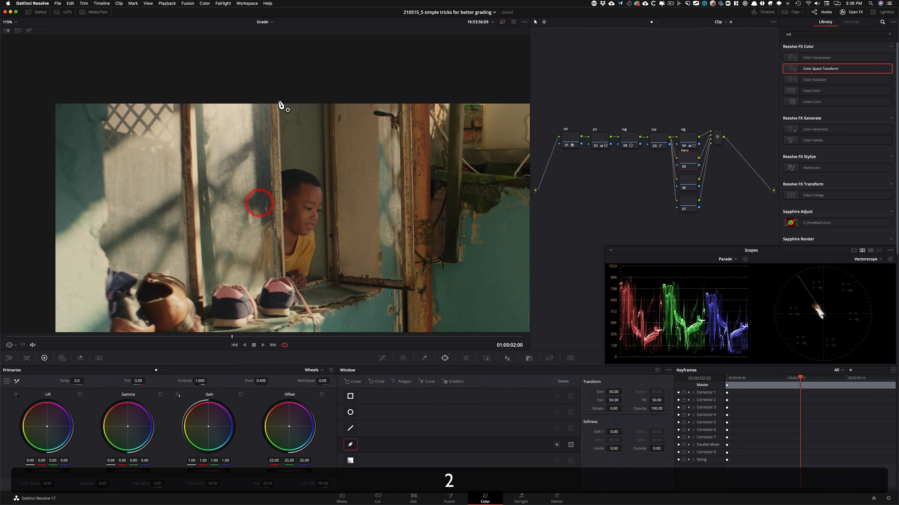
{"action": "left_click", "coordinate": [275, 95]}
{"action": "left_click", "coordinate": [283, 275]}
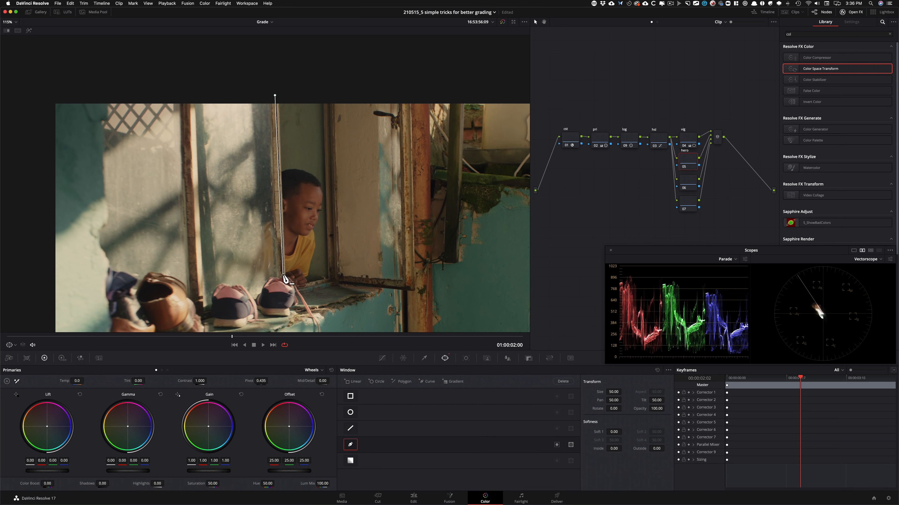
{"action": "left_click", "coordinate": [297, 292]}
{"action": "left_click", "coordinate": [337, 283]}
{"action": "left_click", "coordinate": [328, 88]}
{"action": "left_click", "coordinate": [274, 95]}
{"action": "key", "text": "shift+grave"}
Step: Bend node 05's custom curve upward with the white point's spline handle to brighten the boy, keeping the white point in place
{"action": "left_click", "coordinate": [382, 358]}
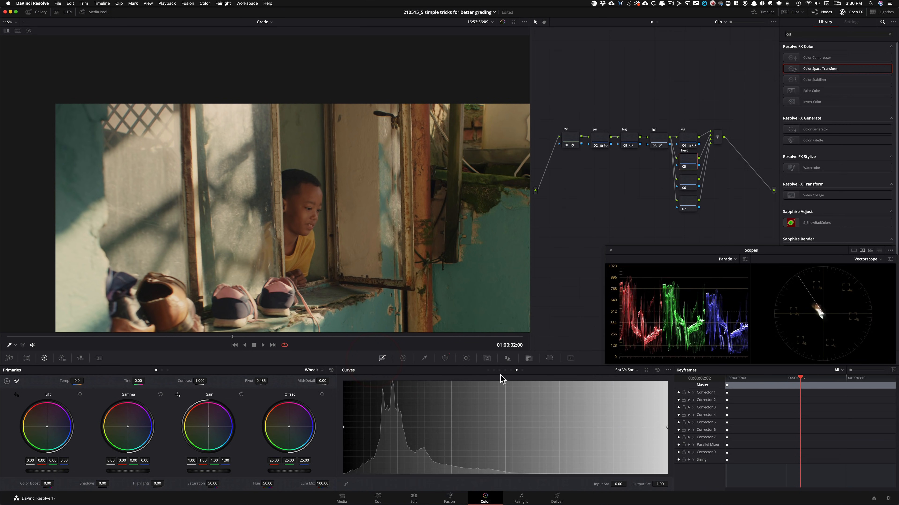
{"action": "left_click", "coordinate": [488, 371]}
{"action": "left_click", "coordinate": [668, 371]}
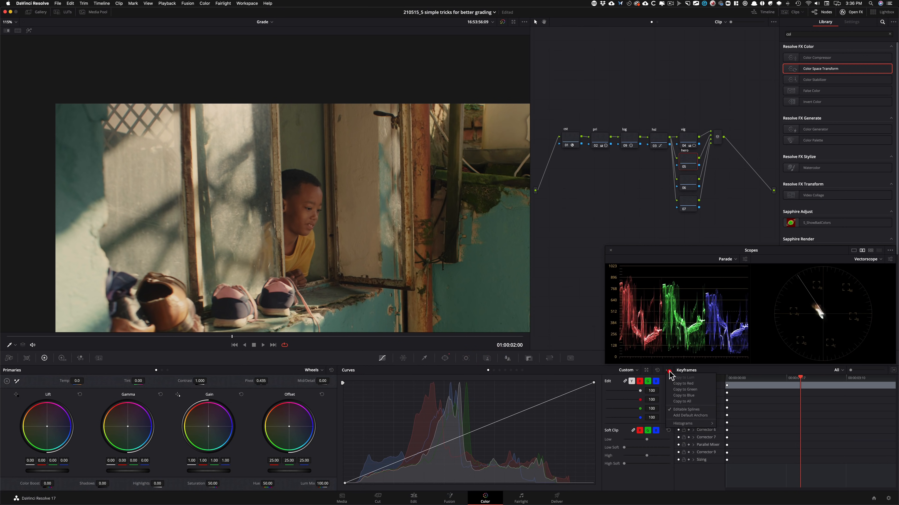
{"action": "left_click", "coordinate": [582, 371]}
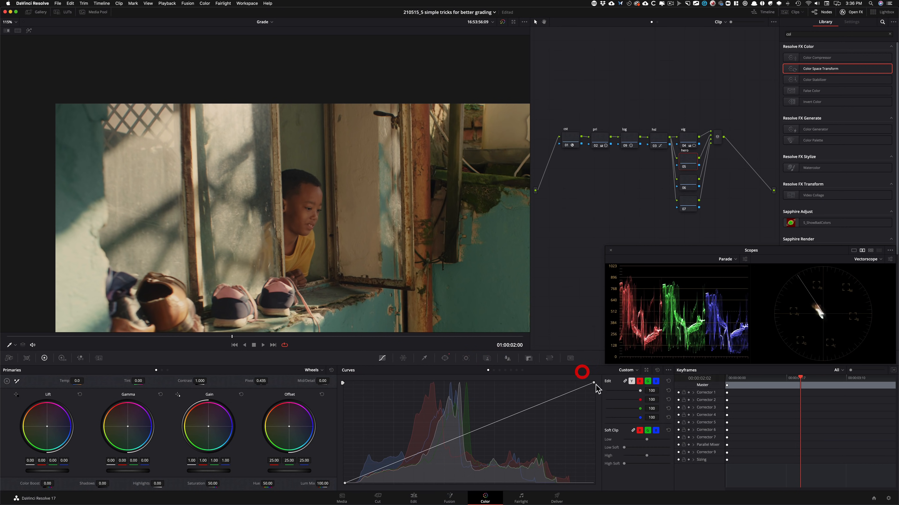
{"action": "left_click", "coordinate": [593, 383]}
{"action": "left_click_drag", "start_coordinate": [511, 417], "coordinate": [515, 386]}
{"action": "key", "text": "super+d"}
{"action": "key", "text": "super+d"}
{"action": "left_click_drag", "start_coordinate": [594, 383], "coordinate": [686, 373]}
Step: Compare the boy with node 05's curve on and off, including in a wider view of the frame
{"action": "key", "text": "super+d"}
{"action": "key", "text": "super+d"}
{"action": "key", "text": "super+i"}
{"action": "key", "text": "1"}
{"action": "key", "text": "2"}
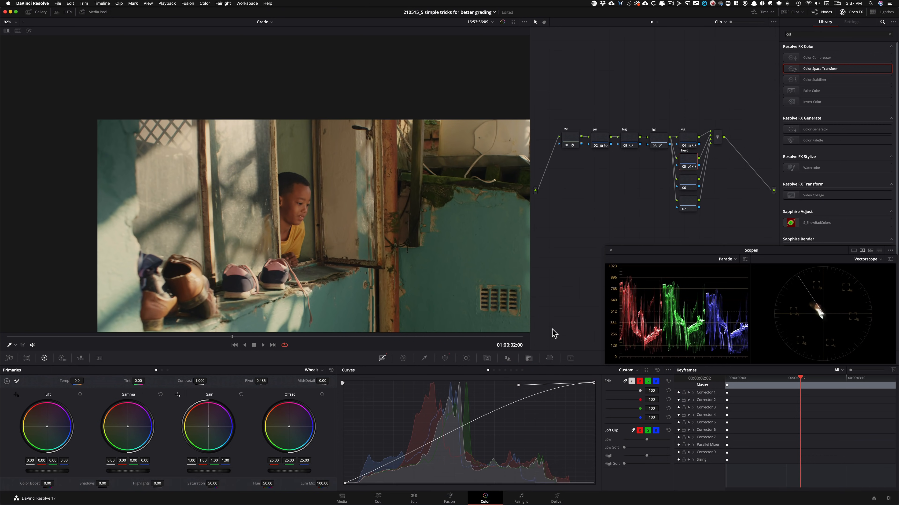
Step: Set Soft 1 of node 05's window to 5.37 and compare the frame with the node on and off
{"action": "key", "text": "shift+grave"}
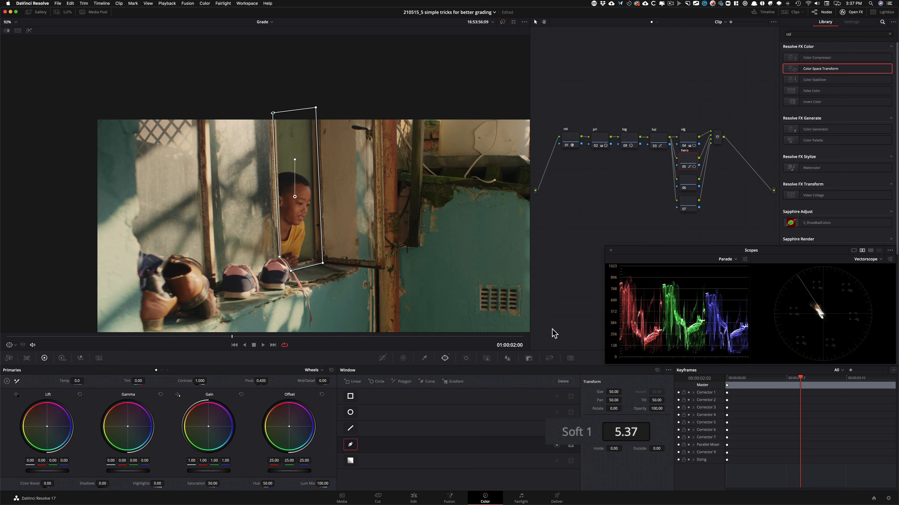
{"action": "key", "text": "super+d"}
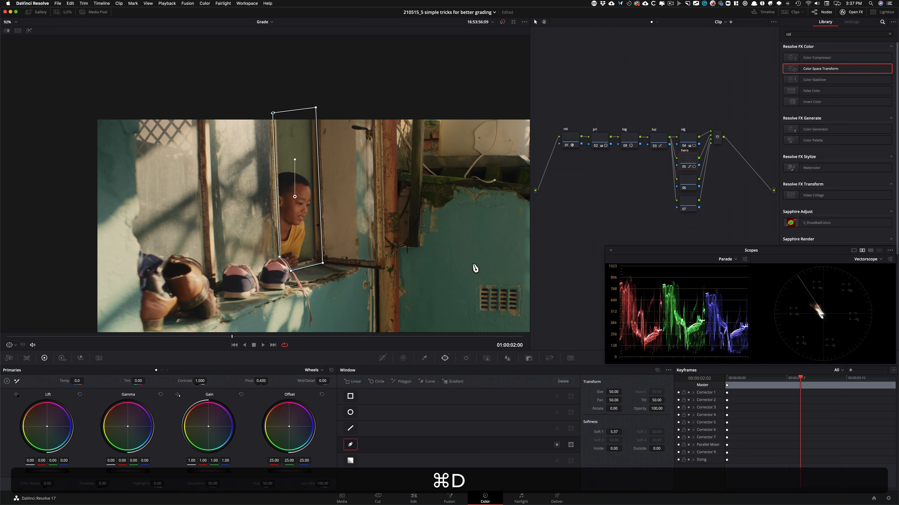
{"action": "key", "text": "super+d"}
{"action": "key", "text": "super+d"}
{"action": "key", "text": "super+d"}
{"action": "key", "text": "super+d"}
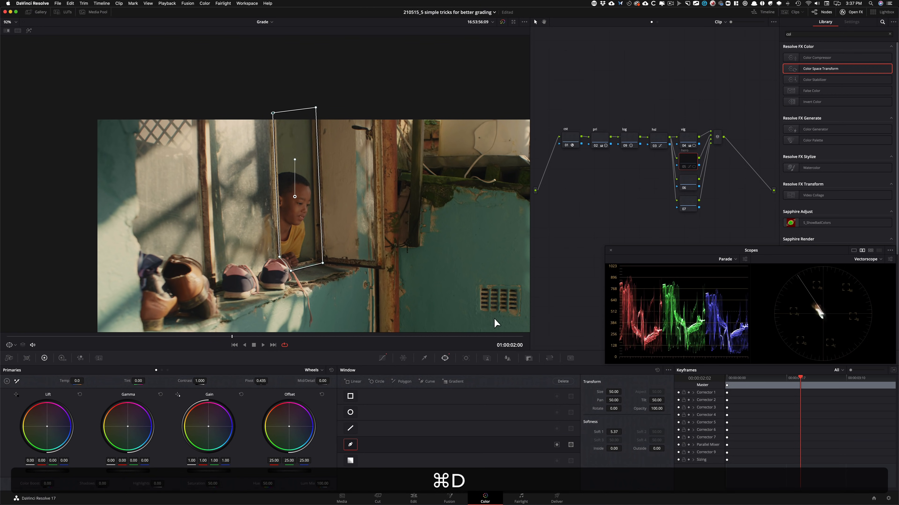
{"action": "key", "text": "super+d"}
{"action": "key", "text": "super+d"}
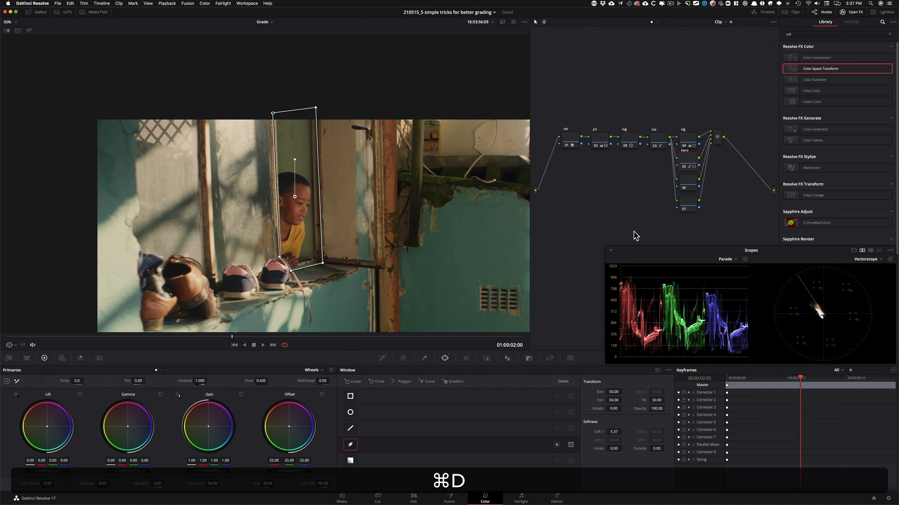
Step: Track node 05's window forward and in reverse through the clip, and return near the starting frame
{"action": "left_click", "coordinate": [466, 358]}
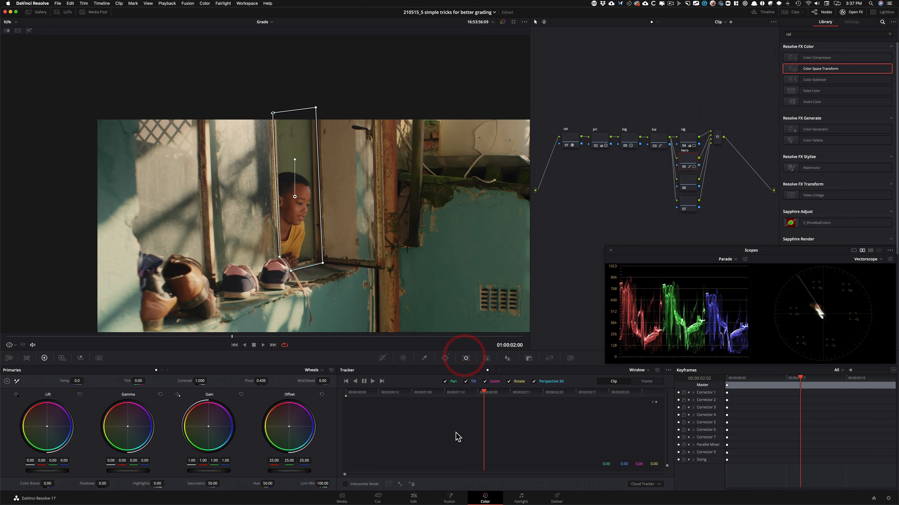
{"action": "key", "text": "super+t"}
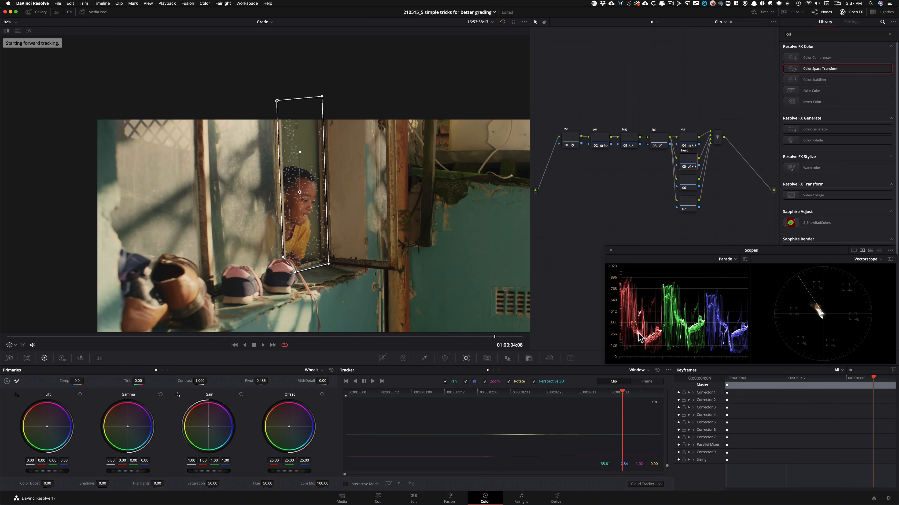
{"action": "key", "text": "["}
{"action": "key", "text": "alt+t"}
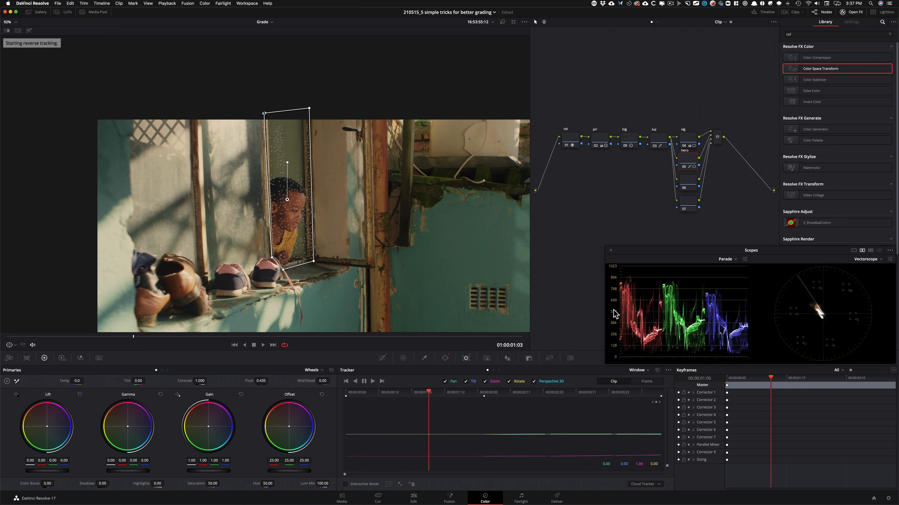
{"action": "left_click", "coordinate": [482, 393]}
{"action": "left_click", "coordinate": [483, 393]}
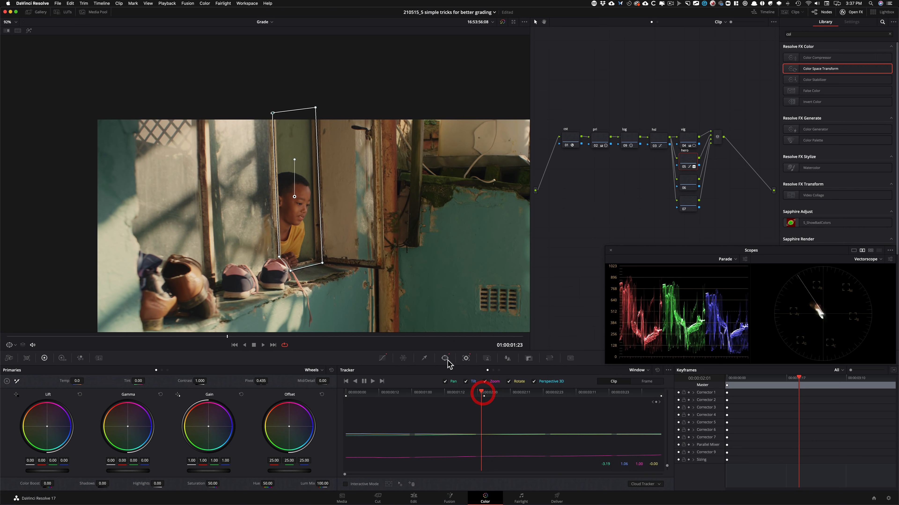
Step: Compare the tracked node 05 on and off with its window controls open, and hide the window outline
{"action": "left_click", "coordinate": [445, 358]}
{"action": "key", "text": "super+d"}
{"action": "key", "text": "super+d"}
{"action": "key", "text": "super+d"}
{"action": "key", "text": "super+d"}
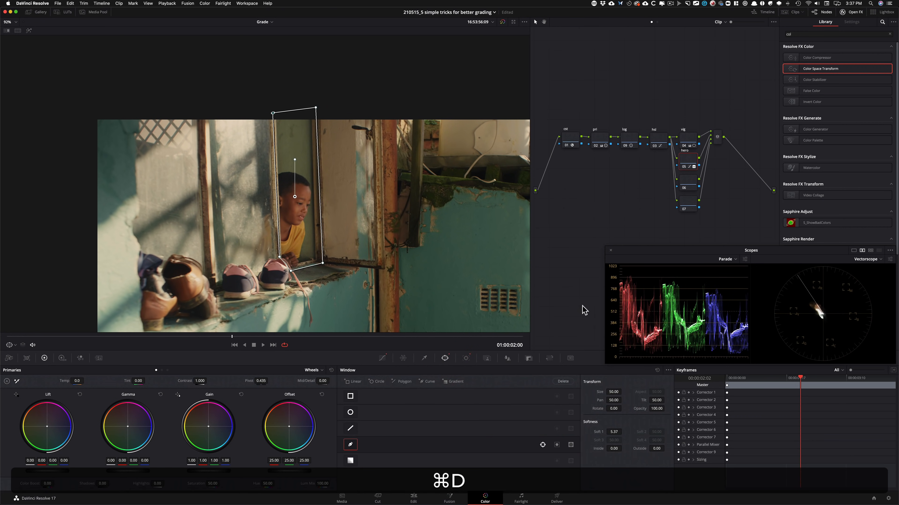
{"action": "key", "text": "alt+h"}
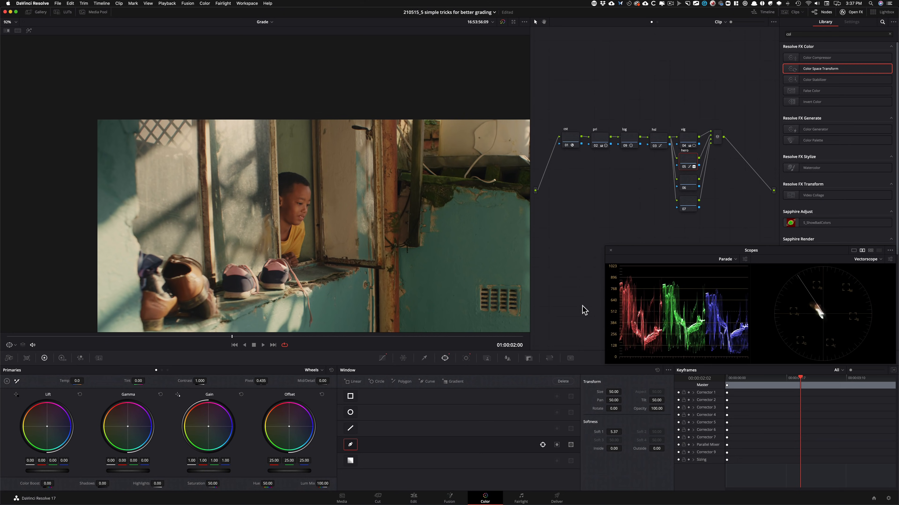
Step: Play the clip to check node 05's tracked window, and park the playhead at 01:00:02:00
{"action": "key", "text": "space"}
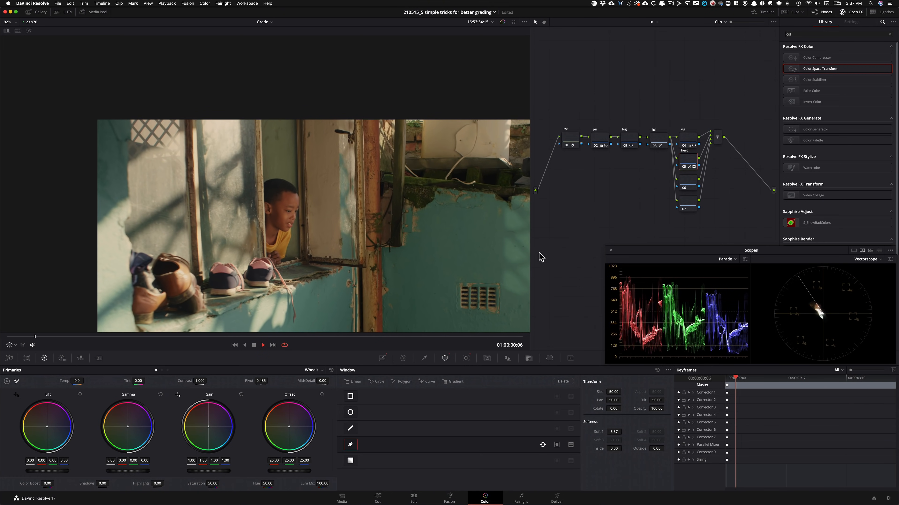
{"action": "key", "text": "space"}
{"action": "left_click_drag", "start_coordinate": [210, 337], "coordinate": [232, 339]}
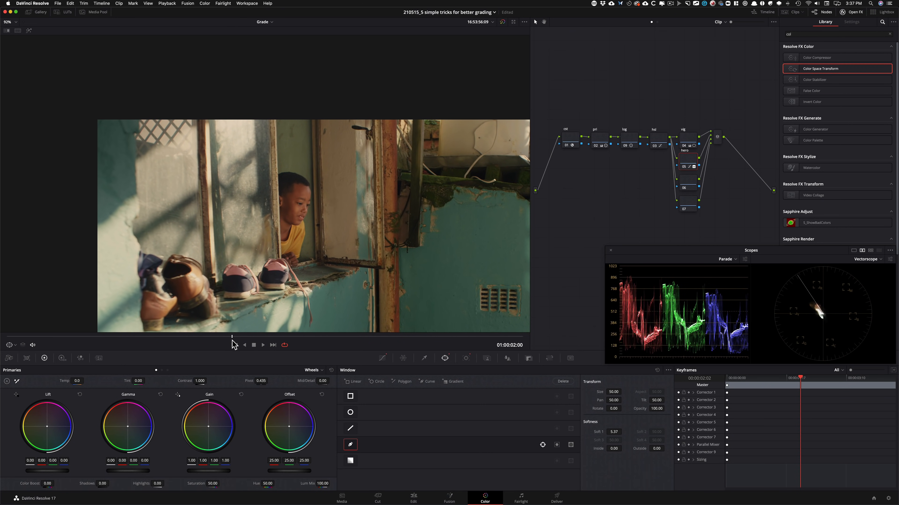
Step: Toggle node 05 on the clean frame to judge the brightening of the boy
{"action": "key", "text": "super+d"}
{"action": "key", "text": "super+d"}
{"action": "key", "text": "super+d"}
{"action": "key", "text": "super+d"}
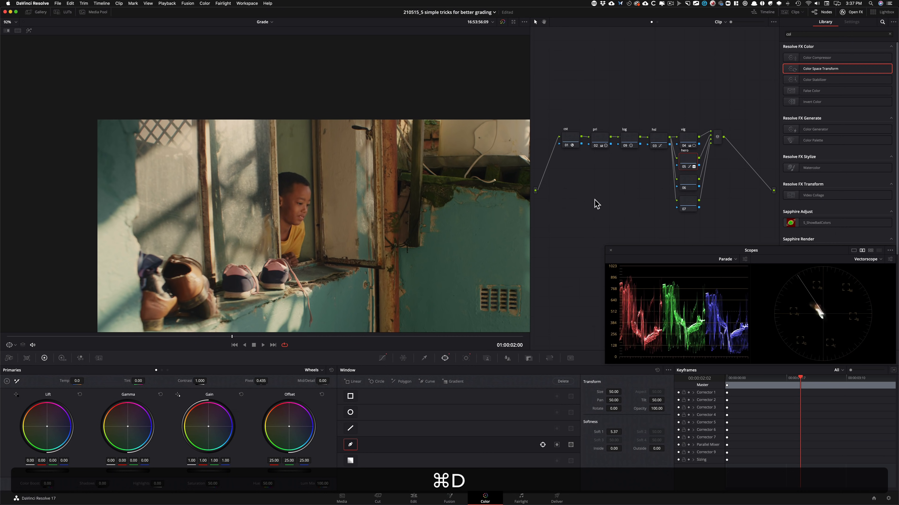
Step: Sharpen node 05 with a blur radius of 0.47 and compare the boy's face close up with the node on and off
{"action": "key", "text": "b"}
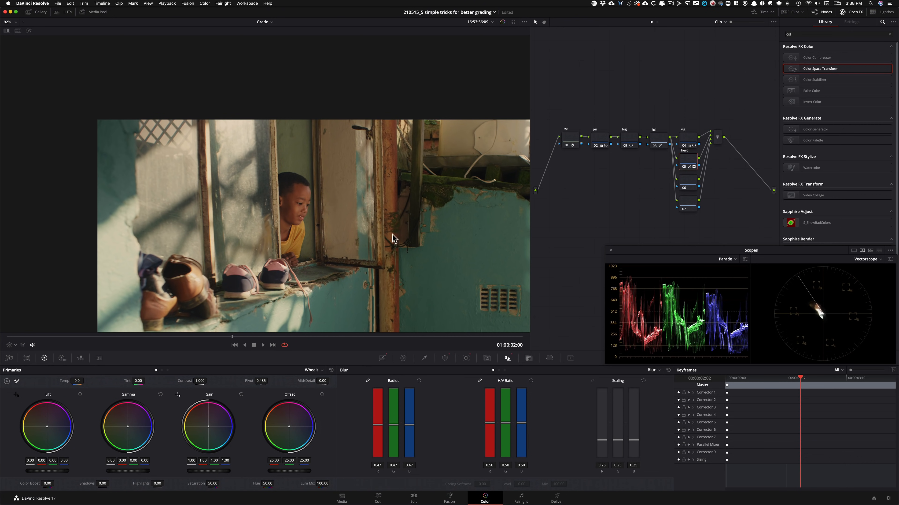
{"action": "scroll", "coordinate": [394, 238], "scroll_direction": "up", "scroll_amount": 10}
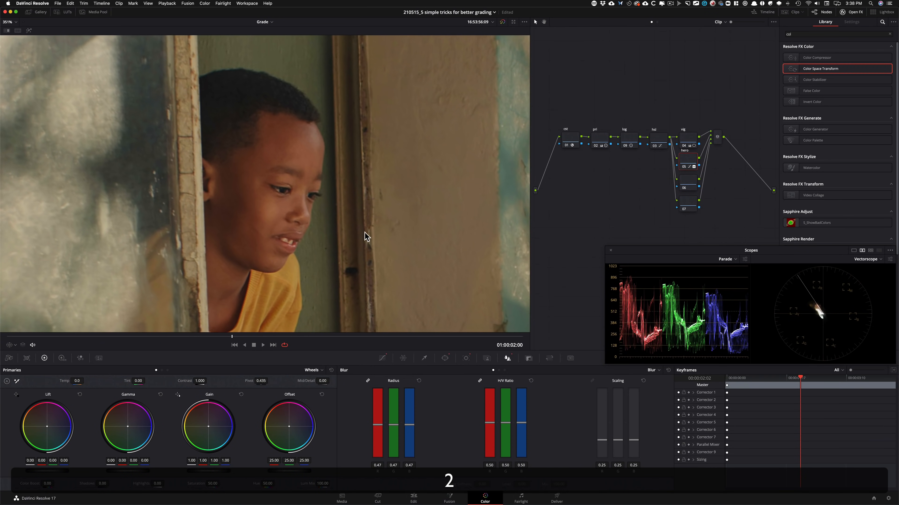
{"action": "left_click_drag", "start_coordinate": [365, 233], "coordinate": [351, 223]}
{"action": "key", "text": "super+d"}
{"action": "key", "text": "super+d"}
{"action": "key", "text": "super+d"}
{"action": "scroll", "coordinate": [268, 194], "scroll_direction": "up", "scroll_amount": 1}
{"action": "left_click_drag", "start_coordinate": [277, 208], "coordinate": [356, 241]}
{"action": "scroll", "coordinate": [309, 255], "scroll_direction": "up", "scroll_amount": 1}
{"action": "key", "text": "super+d"}
{"action": "key", "text": "super+d"}
{"action": "key", "text": "super+d"}
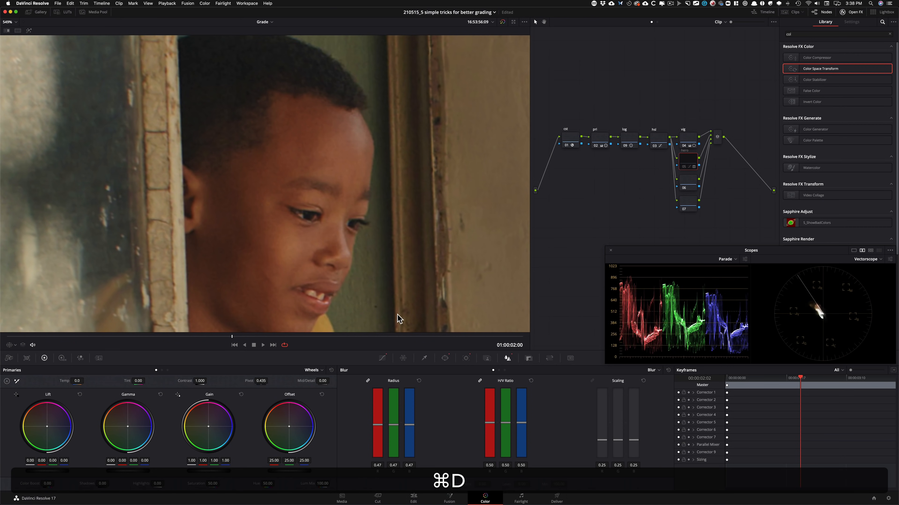
Step: Return to the wider view and compare the frame with and without the sharpened node 05
{"action": "key", "text": "super+3"}
{"action": "key", "text": "super+d"}
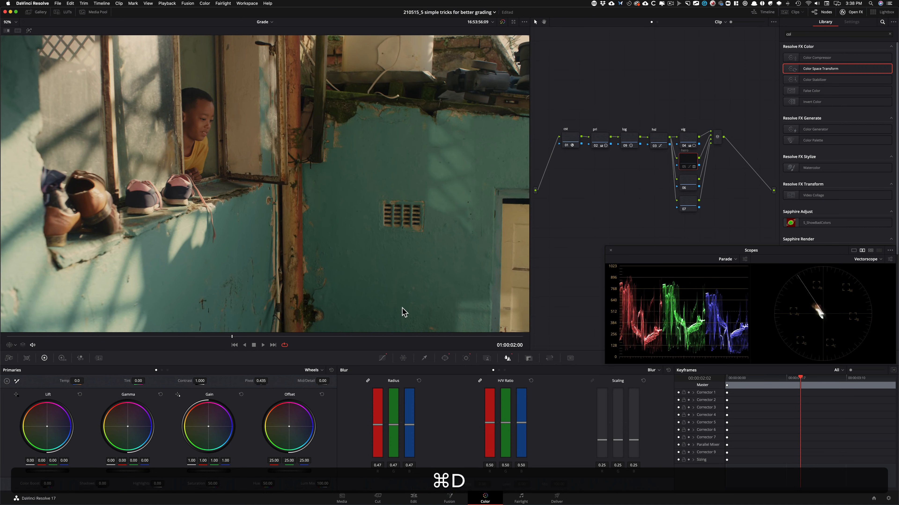
{"action": "key", "text": "super+d"}
{"action": "key", "text": "super+d"}
{"action": "key", "text": "super+d"}
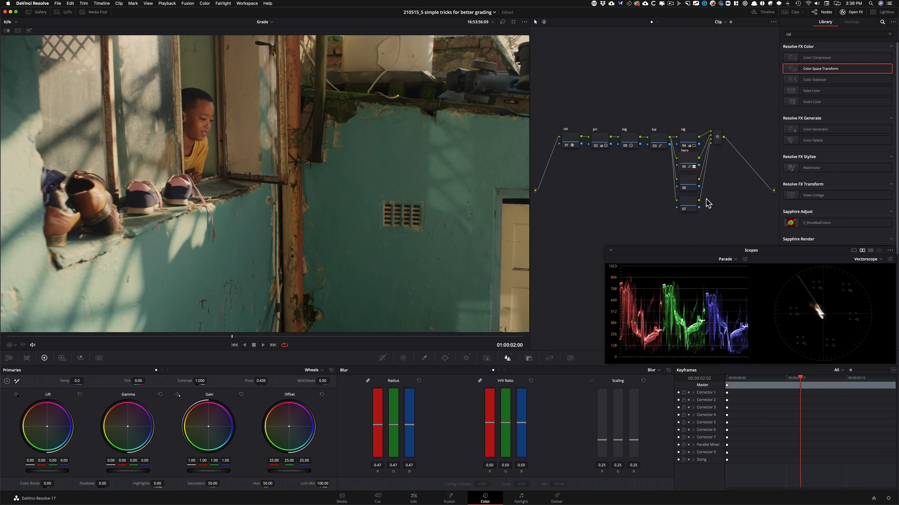
Step: Label node 06 "hi"
{"action": "left_click", "coordinate": [688, 184]}
{"action": "key", "text": "Tab"}
{"action": "type", "text": "hi"}
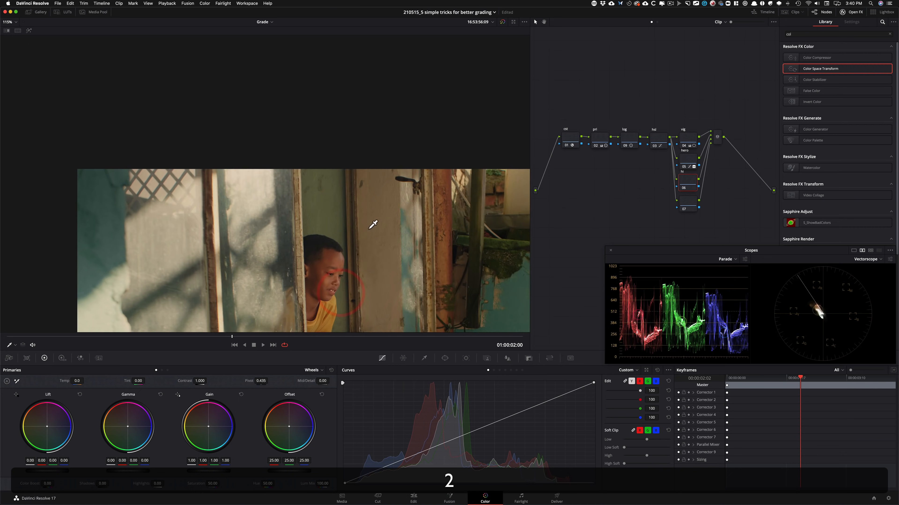
Step: Draw a four-point freeform window on node 06 over the bright upper part of the glass pane beside the boy
{"action": "left_click_drag", "start_coordinate": [337, 210], "coordinate": [475, 44]}
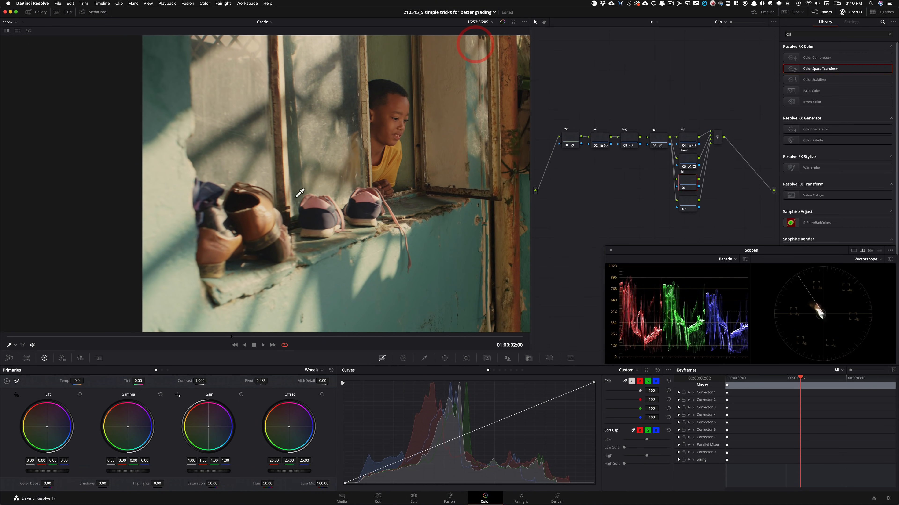
{"action": "left_click_drag", "start_coordinate": [334, 227], "coordinate": [332, 347]}
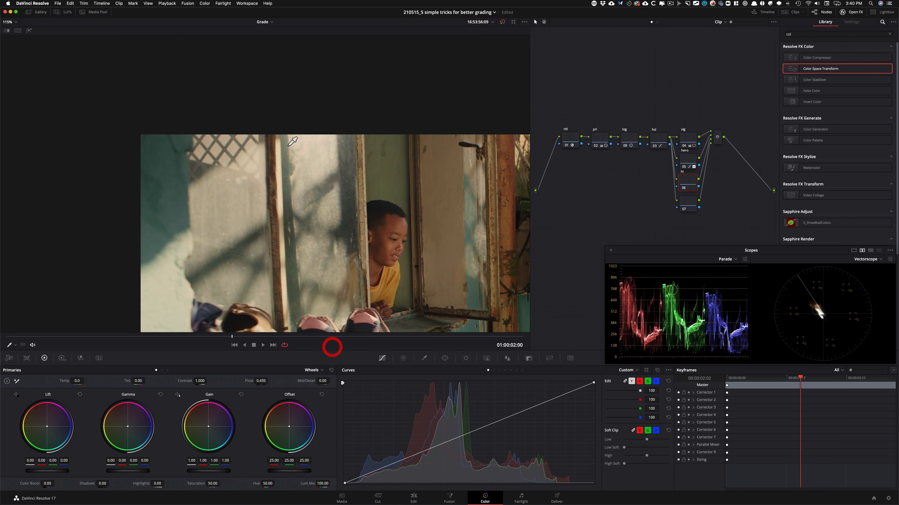
{"action": "left_click_drag", "start_coordinate": [343, 207], "coordinate": [271, 205]}
{"action": "key", "text": "2"}
{"action": "key", "text": "2"}
{"action": "left_click_drag", "start_coordinate": [238, 178], "coordinate": [276, 227]}
{"action": "key", "text": "1"}
{"action": "left_click_drag", "start_coordinate": [271, 149], "coordinate": [264, 106]}
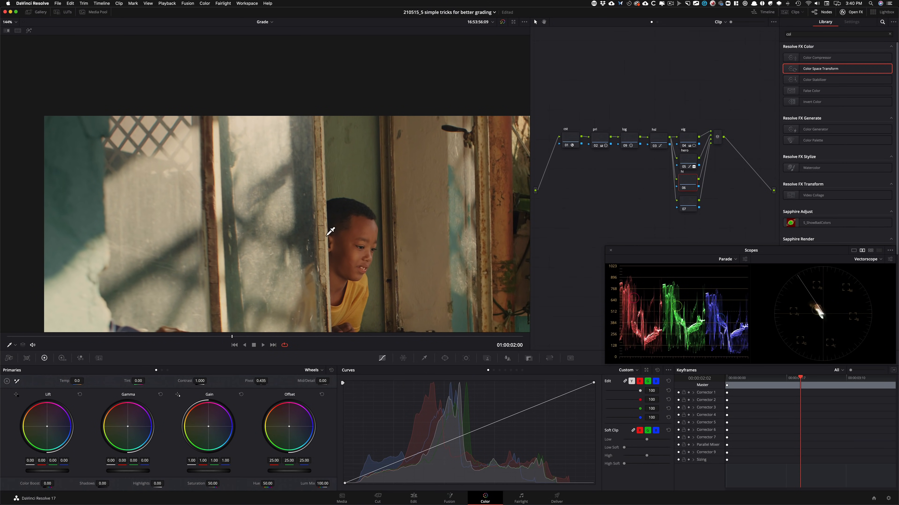
{"action": "left_click_drag", "start_coordinate": [325, 240], "coordinate": [341, 276]}
{"action": "left_click", "coordinate": [445, 359]}
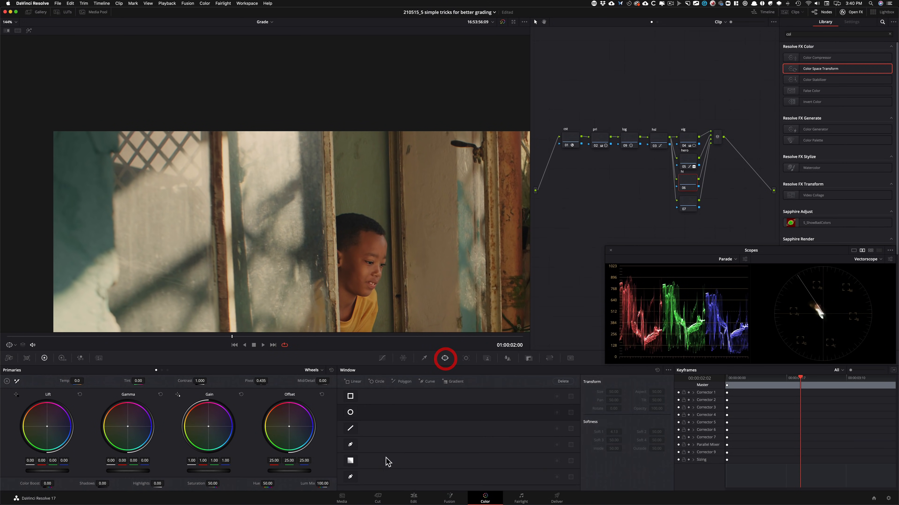
{"action": "left_click", "coordinate": [349, 445]}
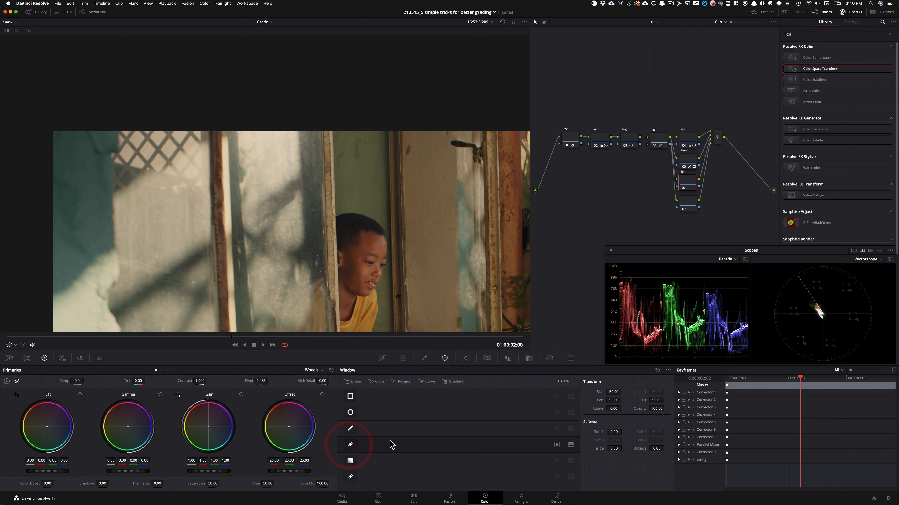
{"action": "left_click", "coordinate": [306, 115]}
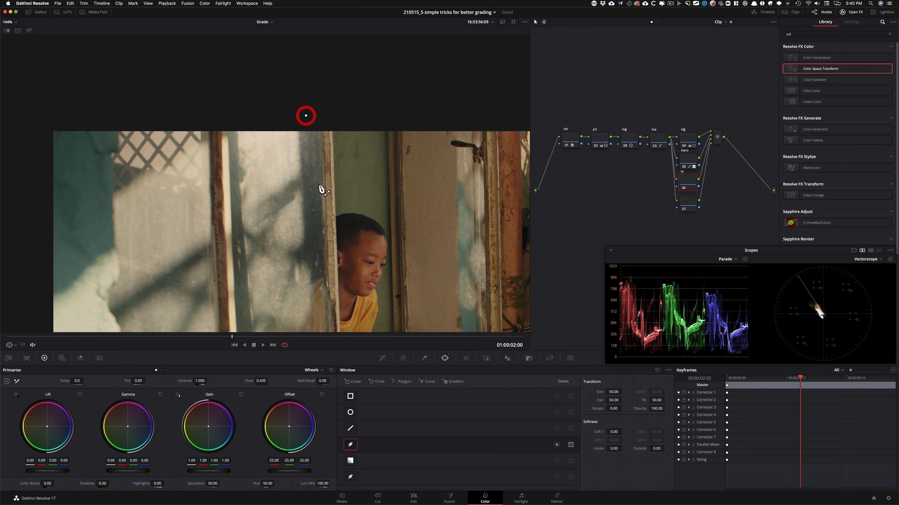
{"action": "left_click", "coordinate": [310, 181]}
{"action": "left_click", "coordinate": [234, 218]}
{"action": "left_click", "coordinate": [221, 116]}
{"action": "left_click", "coordinate": [306, 115]}
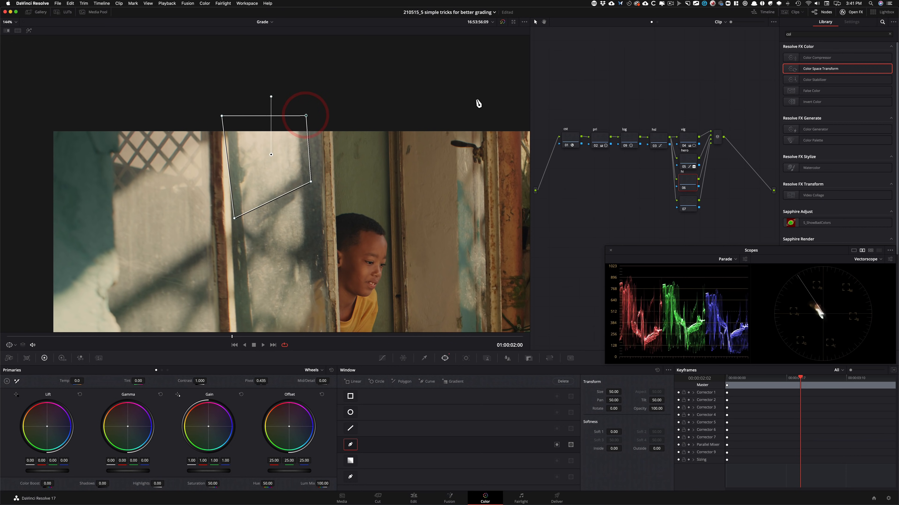
Step: Lower node 06's gain to 0.84 and set its window's Soft 1 to 10.30
{"action": "key", "text": "shift+grave"}
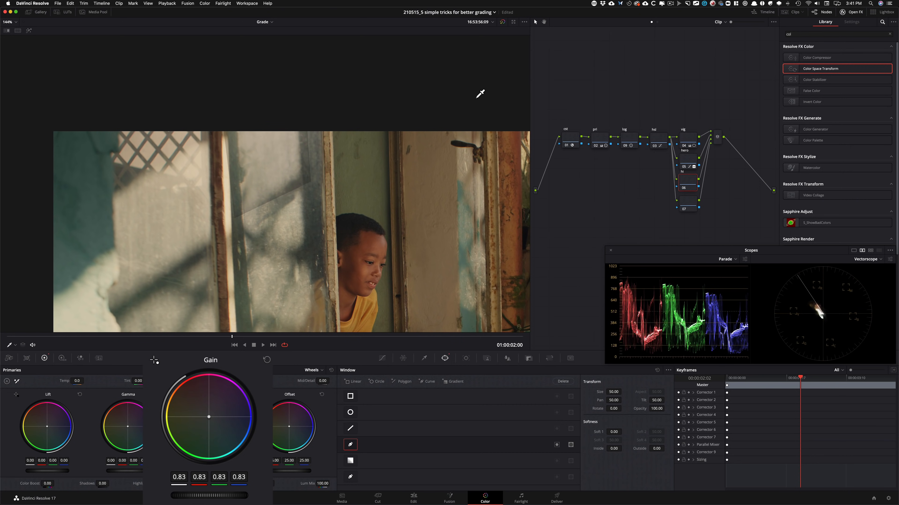
{"action": "key", "text": "shift+grave"}
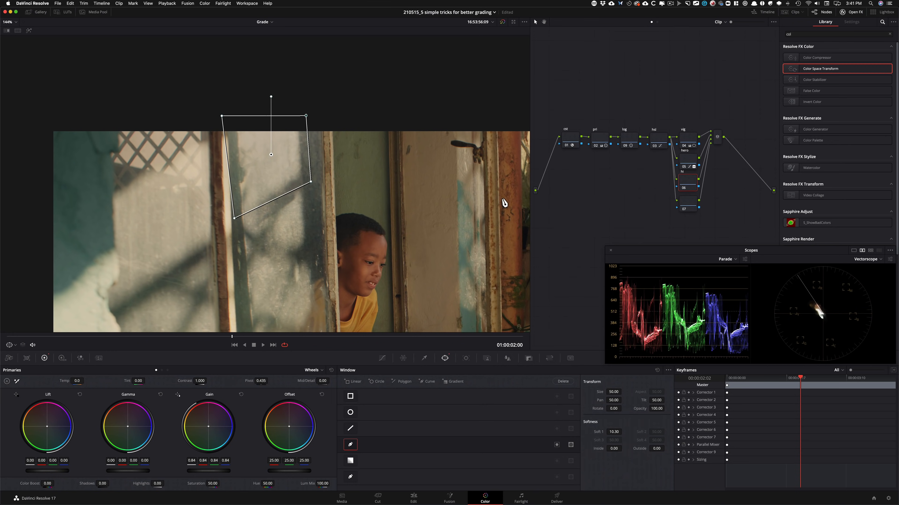
Step: Track node 06's glass-pane window backward and forward through the clip, then compare the frame with and without the node
{"action": "key", "text": "alt+t"}
{"action": "left_click", "coordinate": [466, 359]}
{"action": "key", "text": "ctrl+t"}
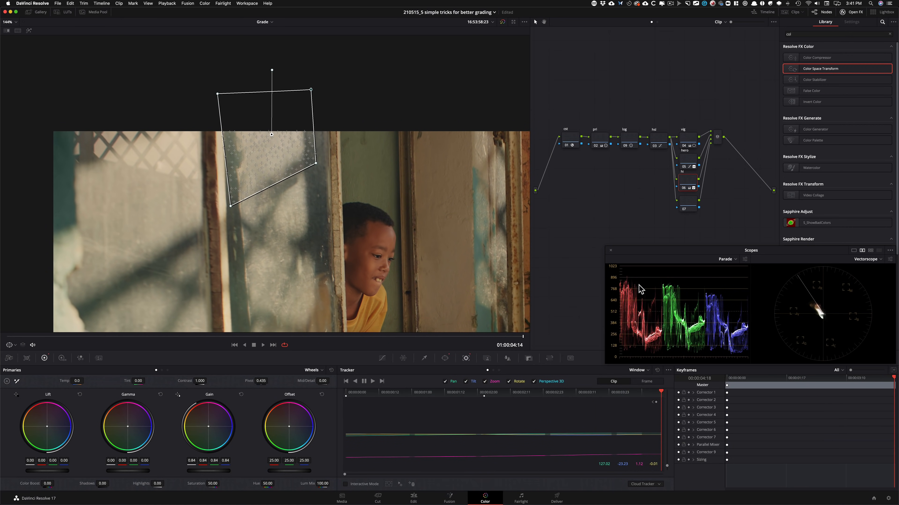
{"action": "scroll", "coordinate": [247, 287], "scroll_direction": "down", "scroll_amount": 5}
{"action": "key", "text": "super+d"}
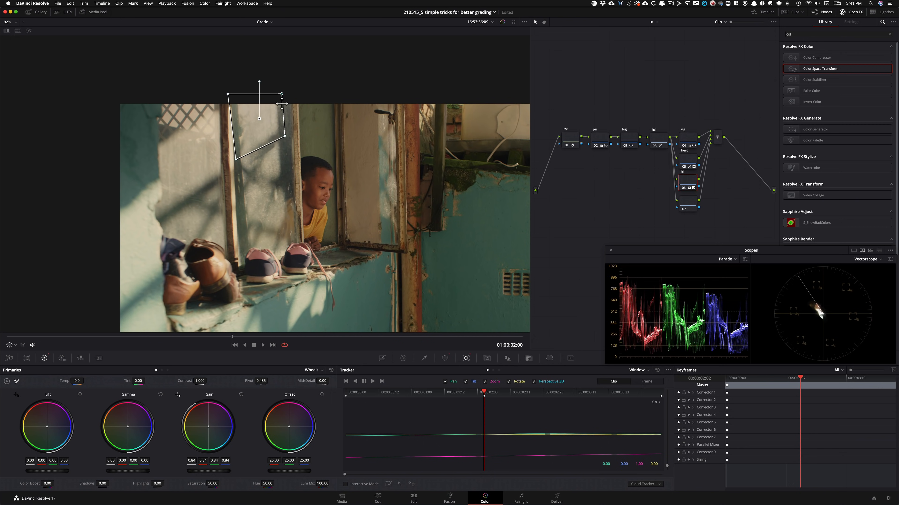
Step: Add a second freeform window to node 06 and draw a closed nine-point shape around the shoes on the windowsill
{"action": "left_click_drag", "start_coordinate": [357, 203], "coordinate": [378, 155]}
{"action": "left_click", "coordinate": [447, 358]}
{"action": "left_click", "coordinate": [350, 476]}
{"action": "left_click", "coordinate": [173, 211]}
{"action": "left_click", "coordinate": [202, 197]}
{"action": "left_click", "coordinate": [237, 202]}
{"action": "left_click", "coordinate": [289, 202]}
{"action": "left_click", "coordinate": [328, 197]}
{"action": "left_click", "coordinate": [342, 218]}
{"action": "left_click", "coordinate": [315, 233]}
{"action": "left_click", "coordinate": [270, 240]}
{"action": "left_click", "coordinate": [182, 251]}
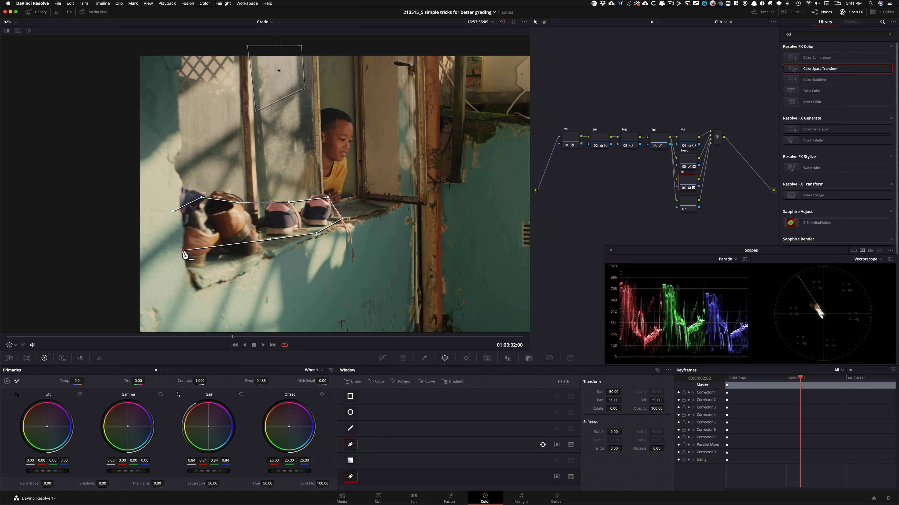
{"action": "left_click", "coordinate": [173, 211]}
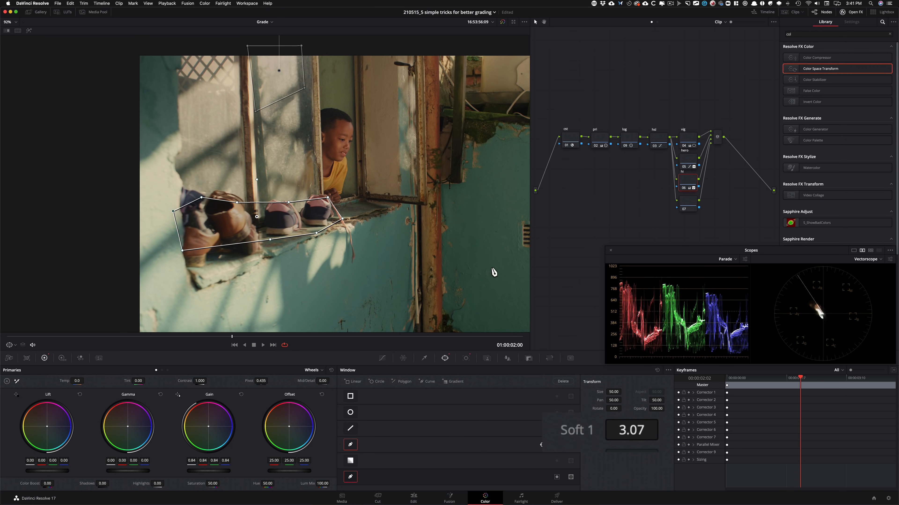
Step: Set the shoe window's Soft 1 to 3.10 and track it backward and forward through the clip
{"action": "key", "text": "Home"}
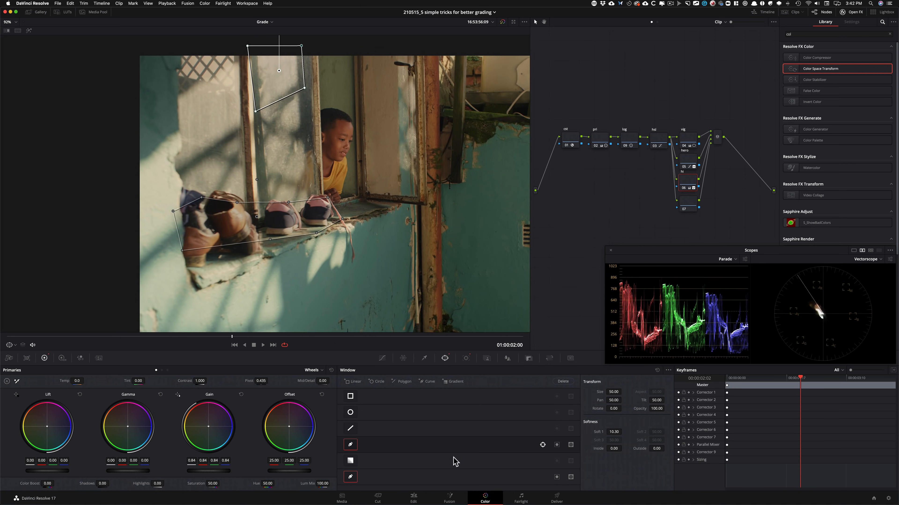
{"action": "left_click", "coordinate": [428, 477]}
{"action": "key", "text": "alt+t"}
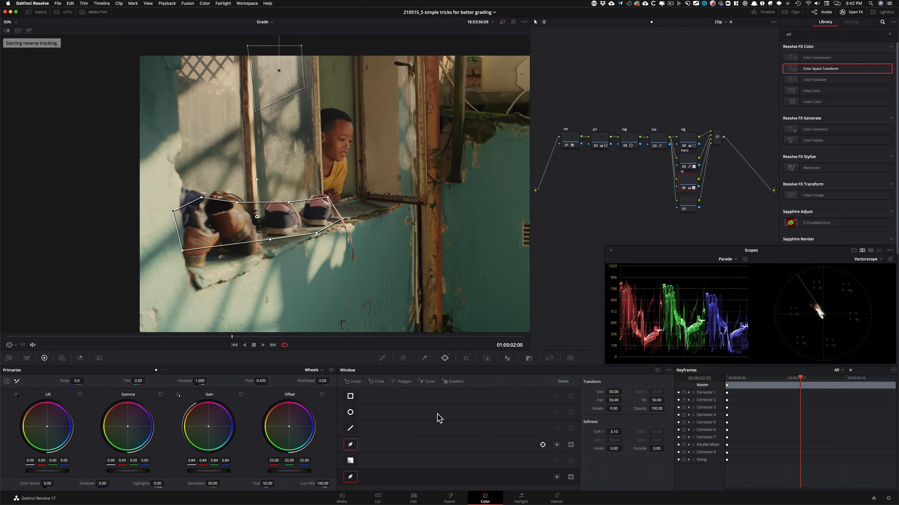
{"action": "key", "text": "ctrl+t"}
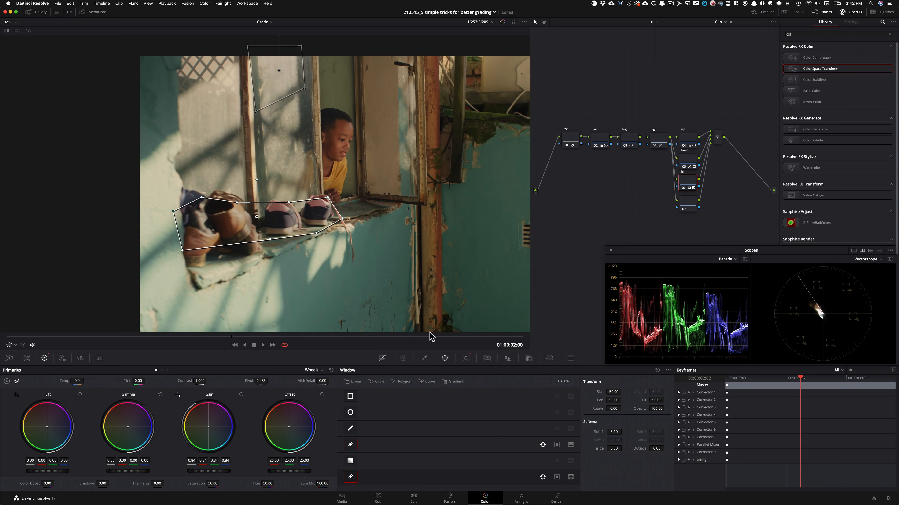
Step: Compare the image with and without node 06 at several points of the clip, hiding the window outlines
{"action": "key", "text": "super+d"}
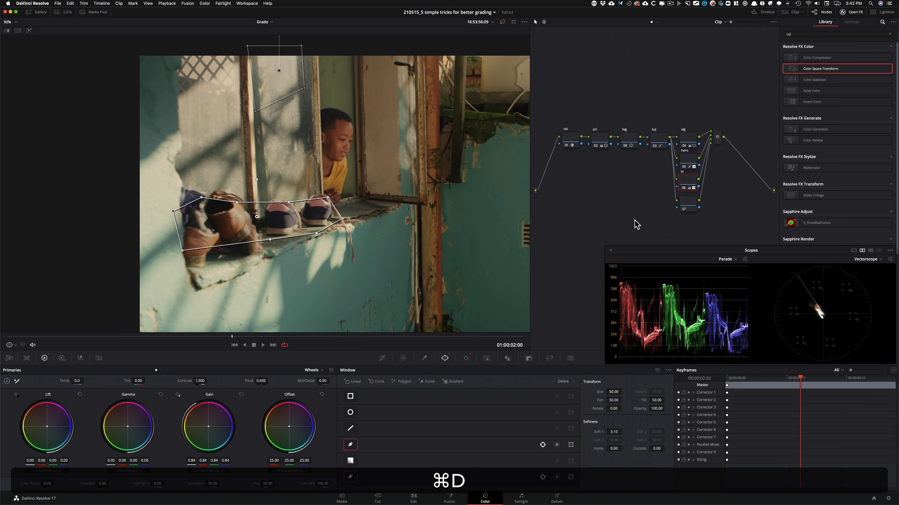
{"action": "key", "text": "super+d"}
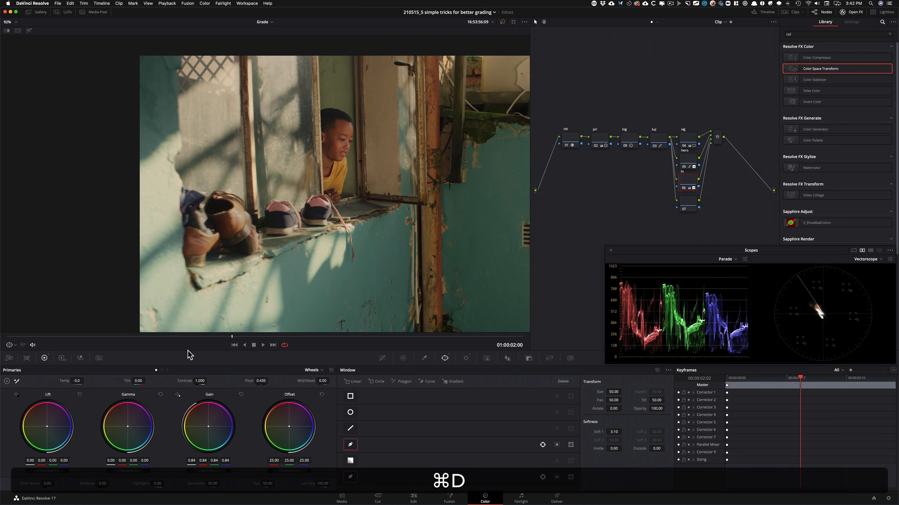
{"action": "left_click_drag", "start_coordinate": [186, 336], "coordinate": [415, 326]}
{"action": "key", "text": "super+d"}
{"action": "key", "text": "super+d"}
{"action": "key", "text": "super+d"}
{"action": "key", "text": "super+d"}
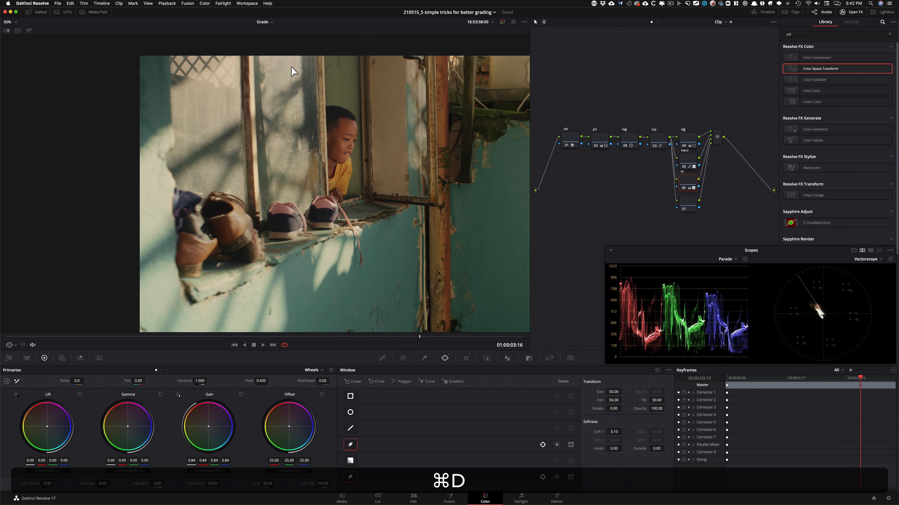
{"action": "left_click_drag", "start_coordinate": [444, 337], "coordinate": [119, 338]}
{"action": "key", "text": "super+d"}
{"action": "key", "text": "super+d"}
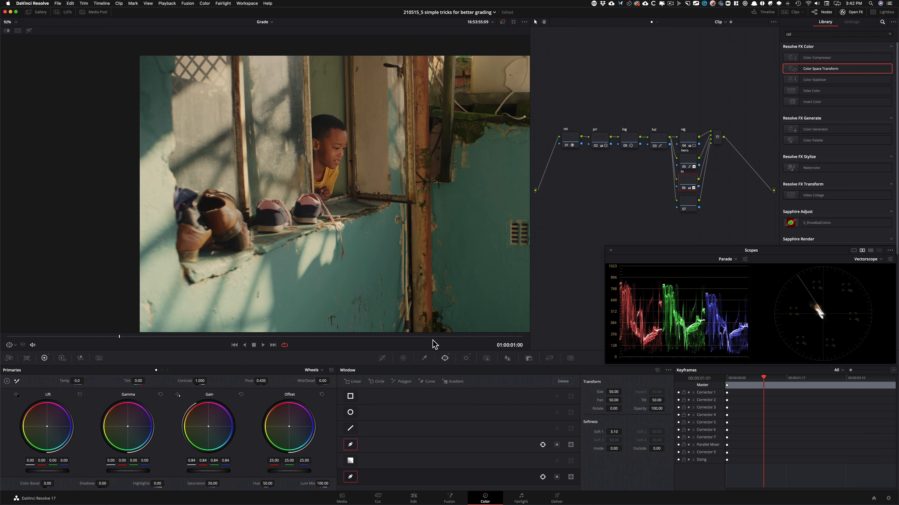
{"action": "key", "text": "shift+grave"}
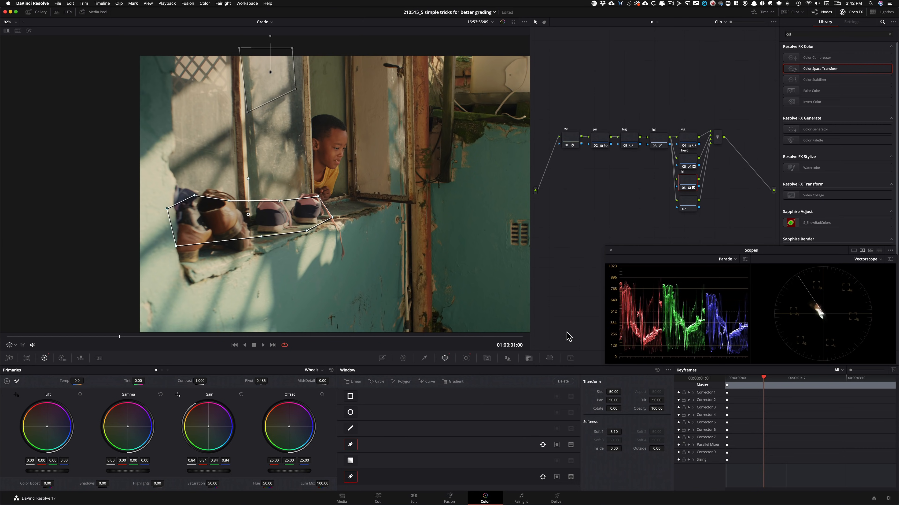
Step: Park on frame 01:00:02:00 with the whole image in view and label node 07 "door"
{"action": "left_click", "coordinate": [688, 204]}
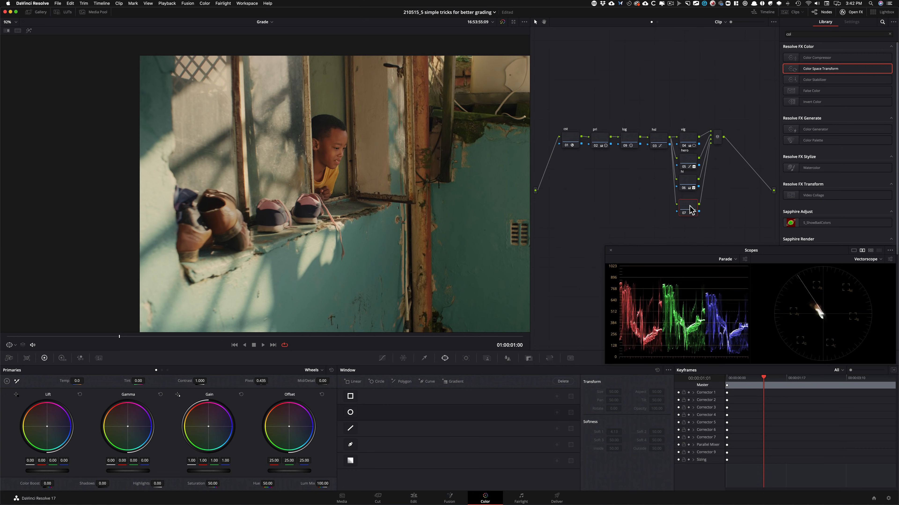
{"action": "key", "text": "Tab"}
{"action": "type", "text": "3"}
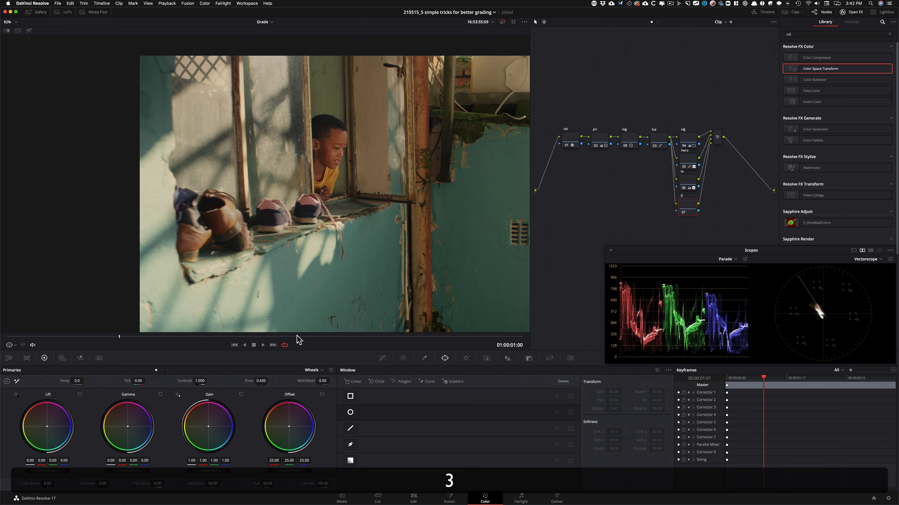
{"action": "mouse_move", "coordinate": [213, 336]}
{"action": "left_mouse_down"}
{"action": "mouse_move", "coordinate": [250, 338]}
{"action": "mouse_move", "coordinate": [230, 339]}
{"action": "left_mouse_up"}
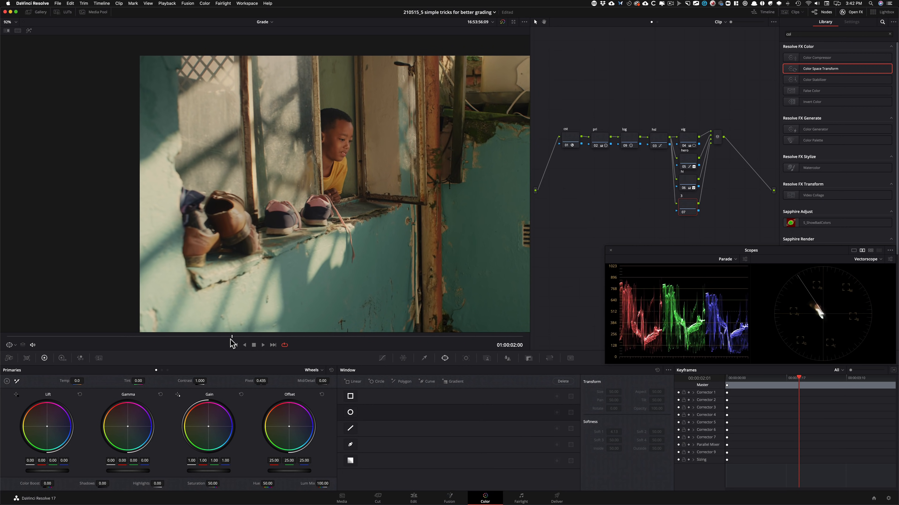
{"action": "key", "text": "3"}
{"action": "key", "text": "l"}
{"action": "key", "text": "l"}
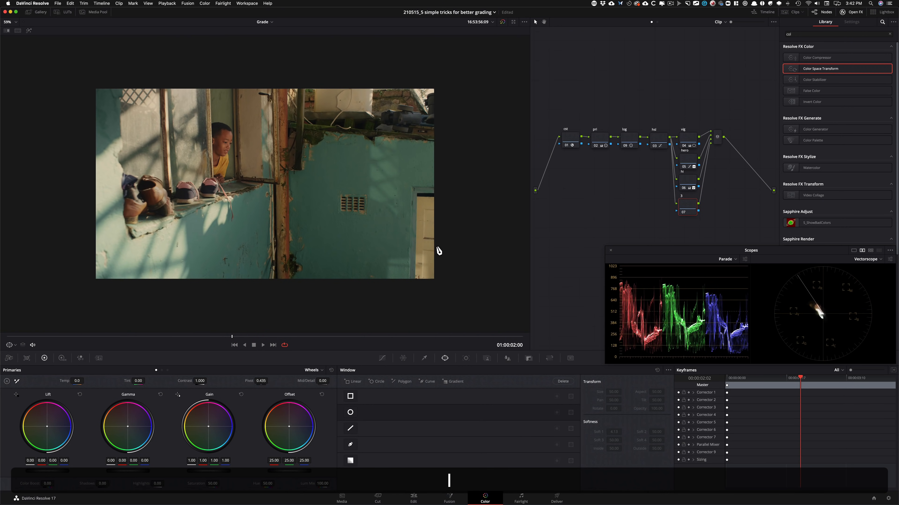
{"action": "key", "text": "Tab"}
{"action": "left_click", "coordinate": [693, 206]}
{"action": "type", "text": "d"}
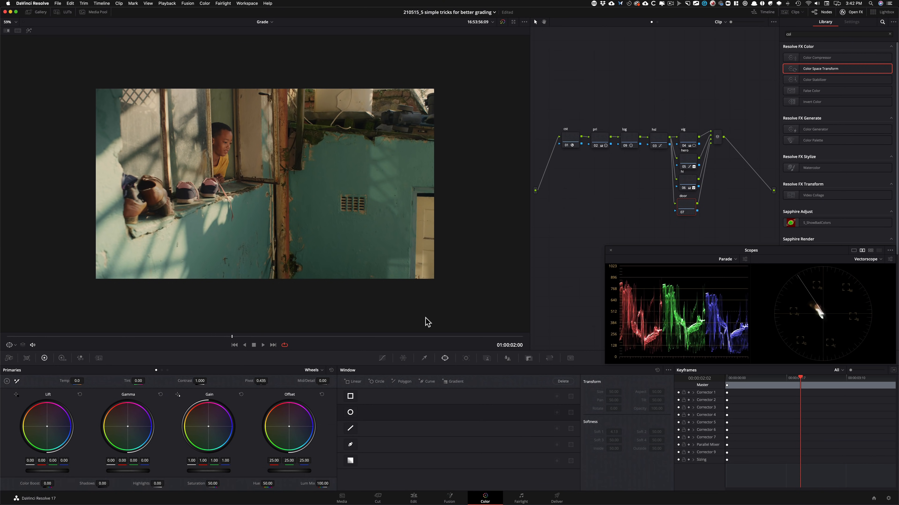
Step: Draw a four-point freeform window on node 07 around the door, extending past the right and lower edges of the frame
{"action": "left_click", "coordinate": [350, 445]}
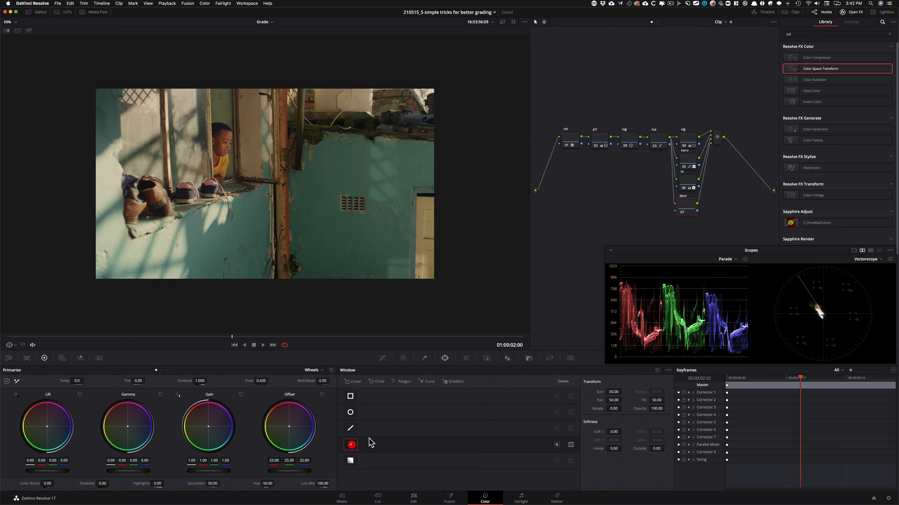
{"action": "left_click", "coordinate": [448, 190]}
{"action": "left_click", "coordinate": [415, 191]}
{"action": "left_click", "coordinate": [414, 289]}
{"action": "left_click", "coordinate": [457, 291]}
{"action": "left_click", "coordinate": [447, 190]}
{"action": "left_click", "coordinate": [447, 190]}
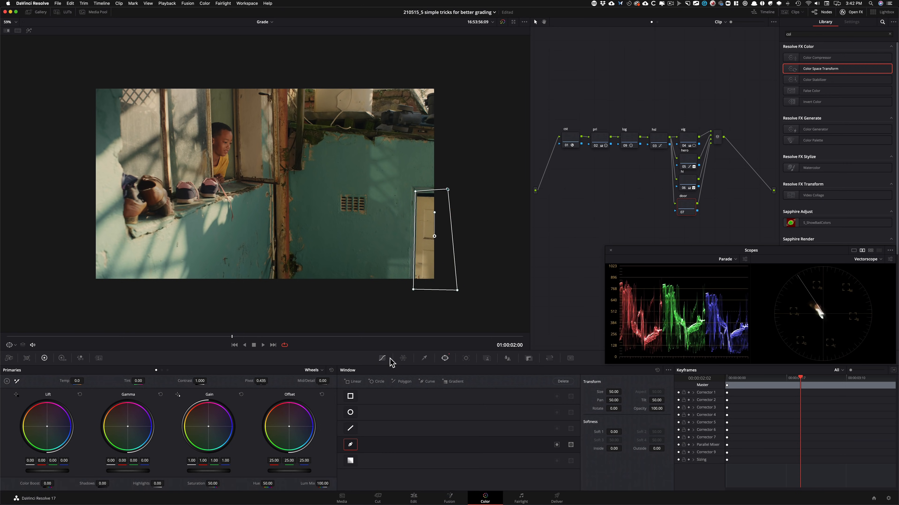
Step: Lower node 07's Lum Vs Sat curve to saturation 0.08 at the brightest end, with a midpoint at luminance 0.42 and saturation 0.83
{"action": "left_click", "coordinate": [382, 359]}
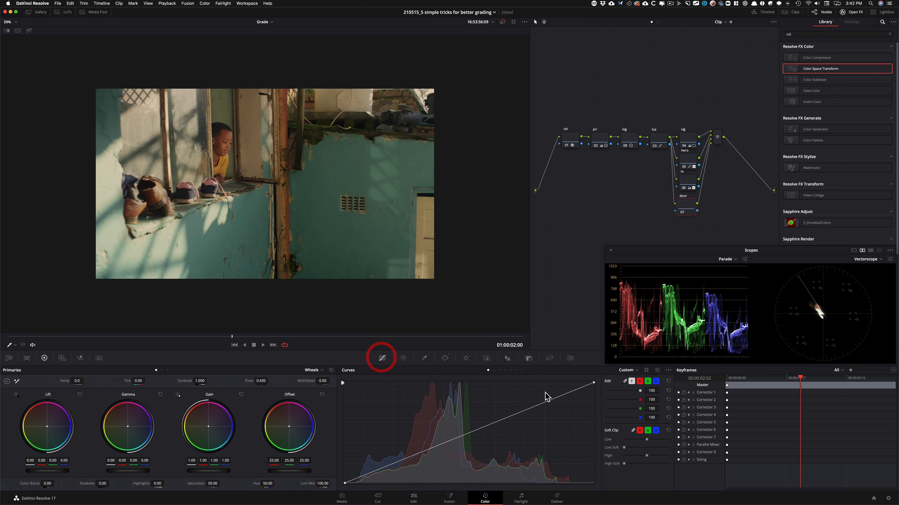
{"action": "left_click", "coordinate": [516, 370]}
{"action": "left_click", "coordinate": [511, 370]}
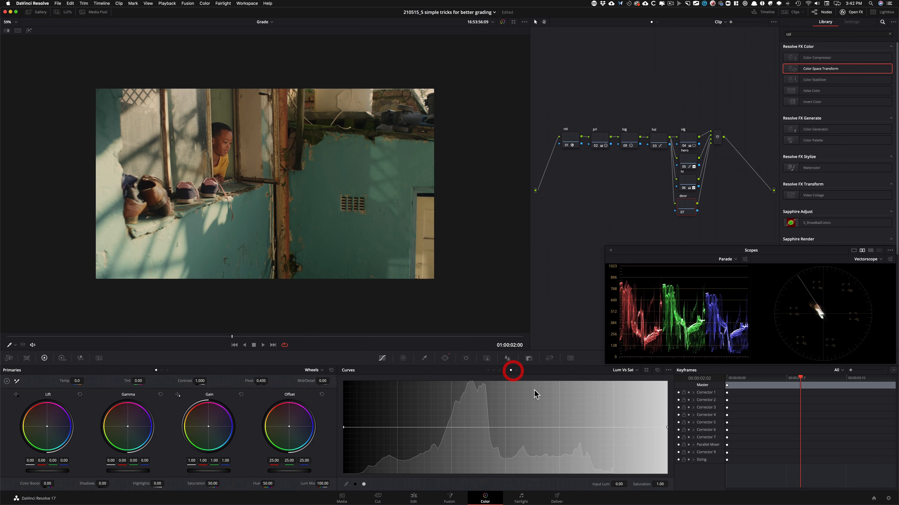
{"action": "left_click_drag", "start_coordinate": [666, 431], "coordinate": [671, 470]}
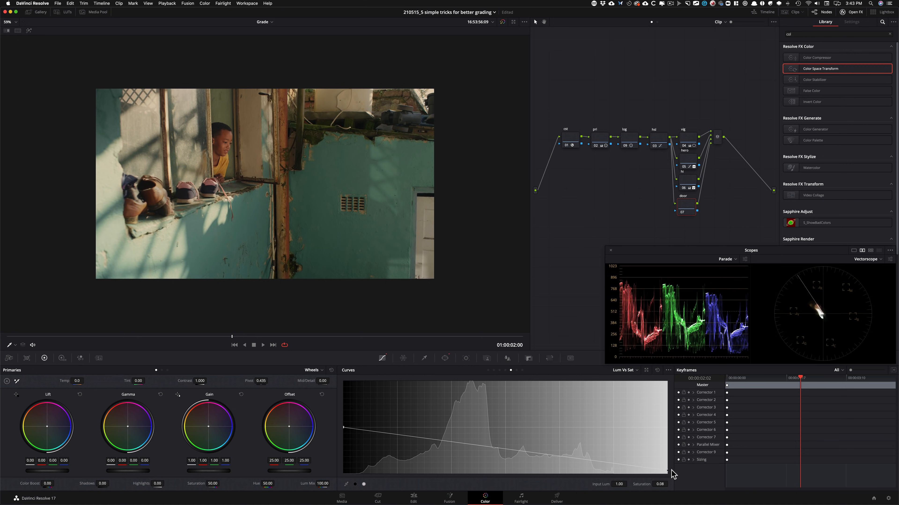
{"action": "left_click", "coordinate": [534, 453]}
{"action": "left_click_drag", "start_coordinate": [453, 444], "coordinate": [482, 439]}
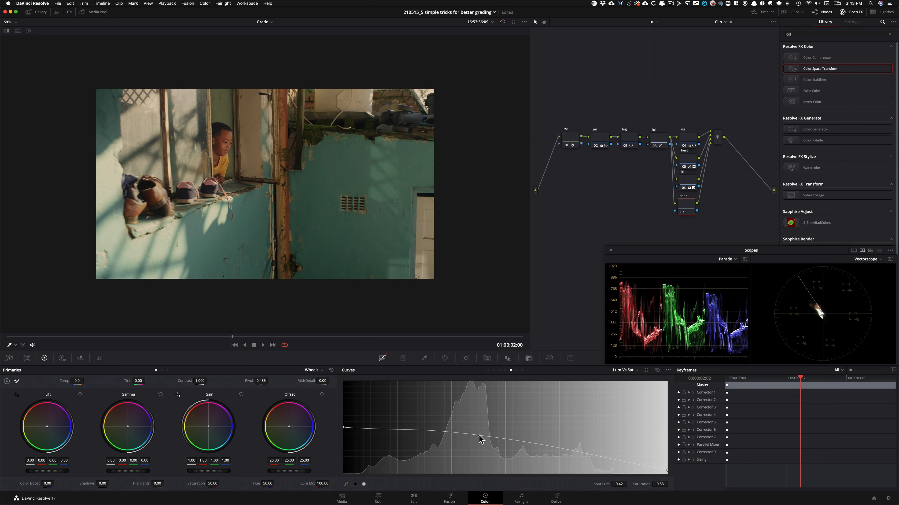
Step: Compare the frame with and without node 07's desaturation of the door
{"action": "key", "text": "super+d"}
{"action": "key", "text": "super+d"}
{"action": "key", "text": "super+d"}
{"action": "key", "text": "super+d"}
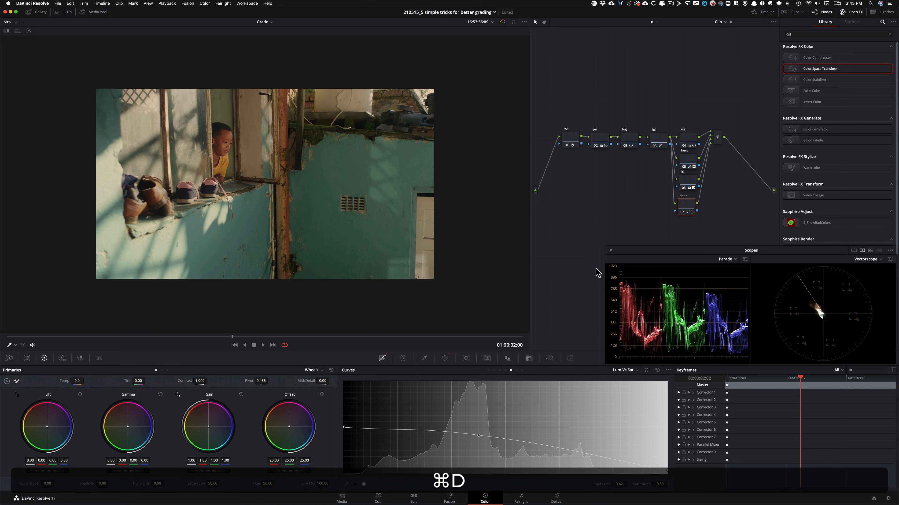
Step: Set the door window's Soft 1 to 5.33 and track it backward to the first frame
{"action": "key", "text": "shift+grave"}
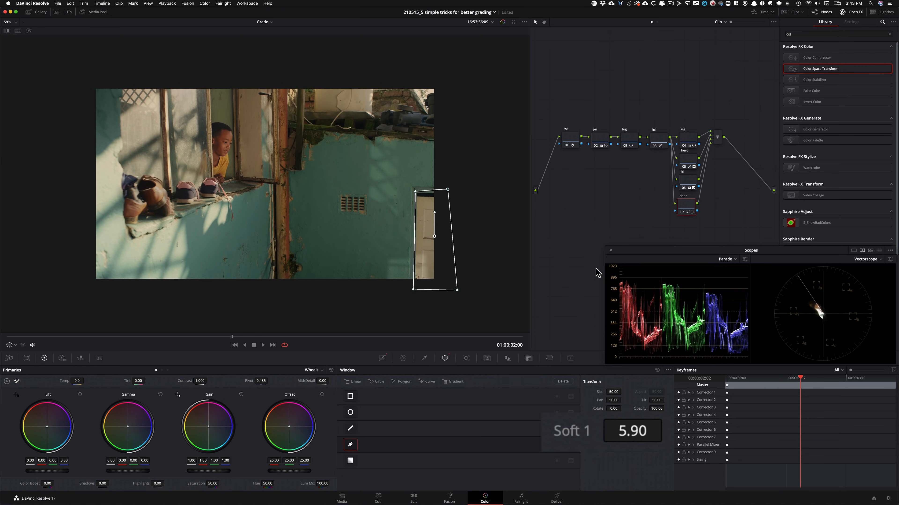
{"action": "key", "text": "alt+t"}
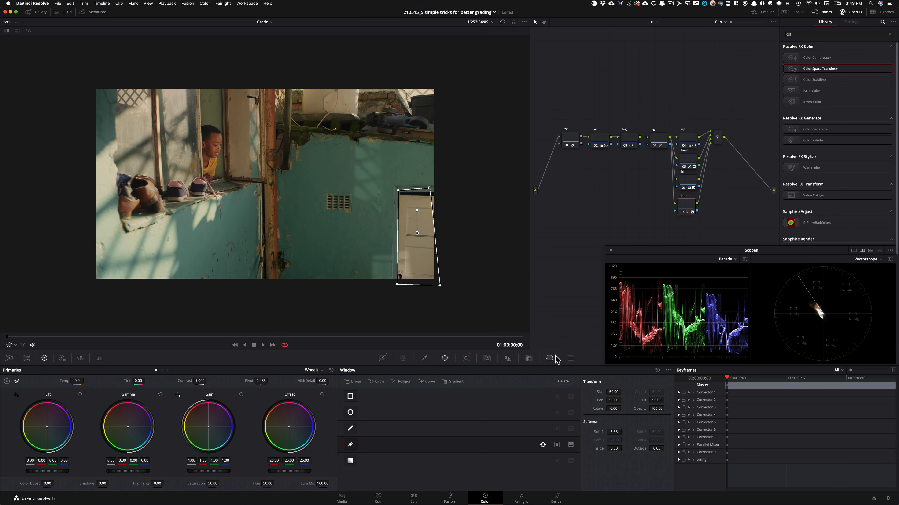
Step: Pull the door window's upper-right corner outward to cover the door on the first frame, then track it forward
{"action": "left_click_drag", "start_coordinate": [430, 190], "coordinate": [440, 193]}
{"action": "key", "text": "ctrl+t"}
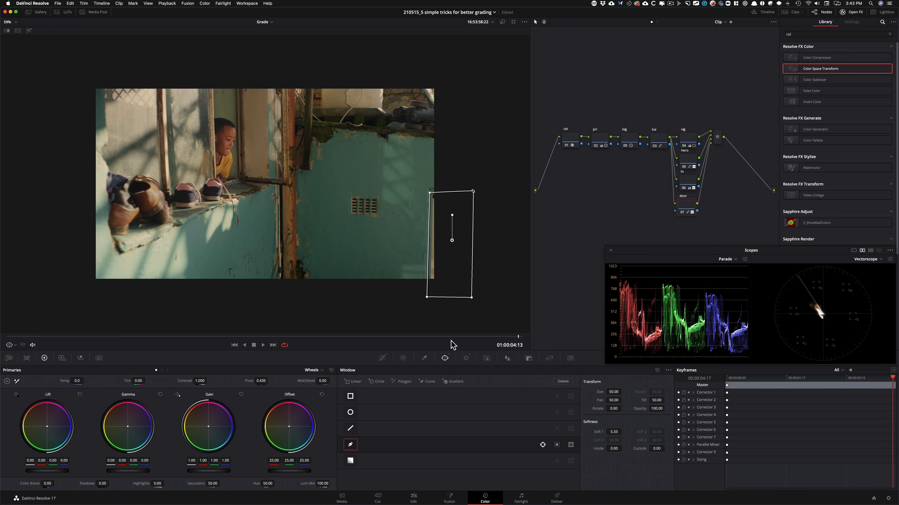
Step: Scrub back and step through the frames to check how the tracked window follows the door
{"action": "left_click_drag", "start_coordinate": [372, 337], "coordinate": [254, 335]}
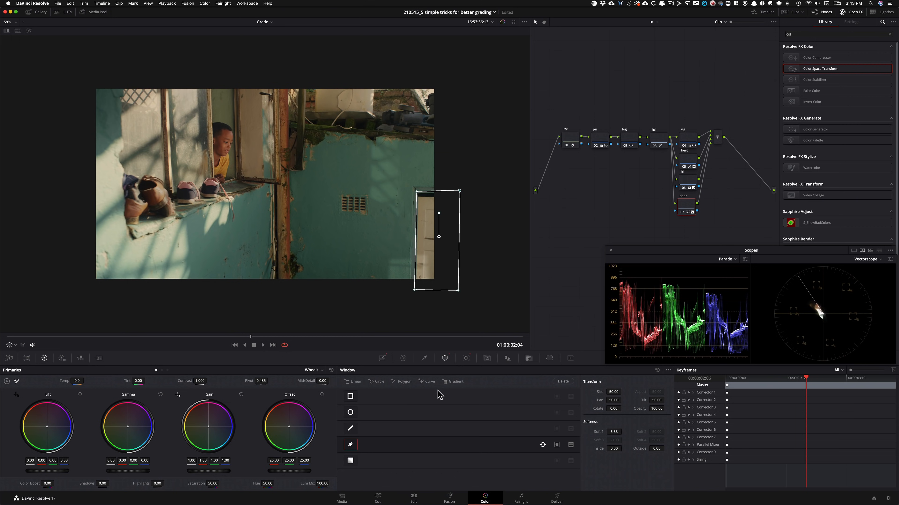
{"action": "key", "text": "Left"}
{"action": "key", "text": "Left"}
{"action": "key", "text": "Left"}
{"action": "key", "text": "Left"}
{"action": "key", "text": "Left"}
{"action": "key", "text": "Left"}
{"action": "key", "text": "Left"}
{"action": "key", "text": "Left"}
{"action": "key", "text": "Left"}
{"action": "key", "text": "Left"}
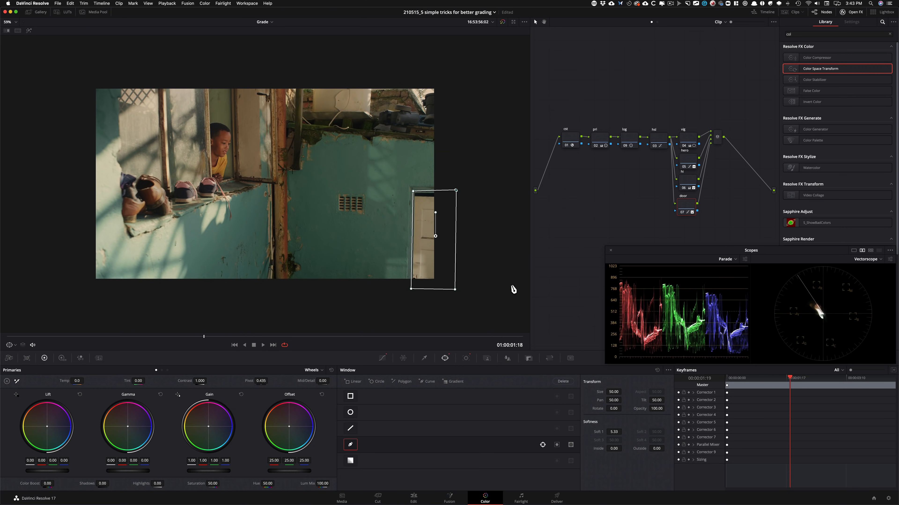
Step: Compare the door with and without node 07 on frame 01:00:01:18
{"action": "key", "text": "super+d"}
{"action": "key", "text": "super+d"}
{"action": "key", "text": "super+d"}
{"action": "key", "text": "super+d"}
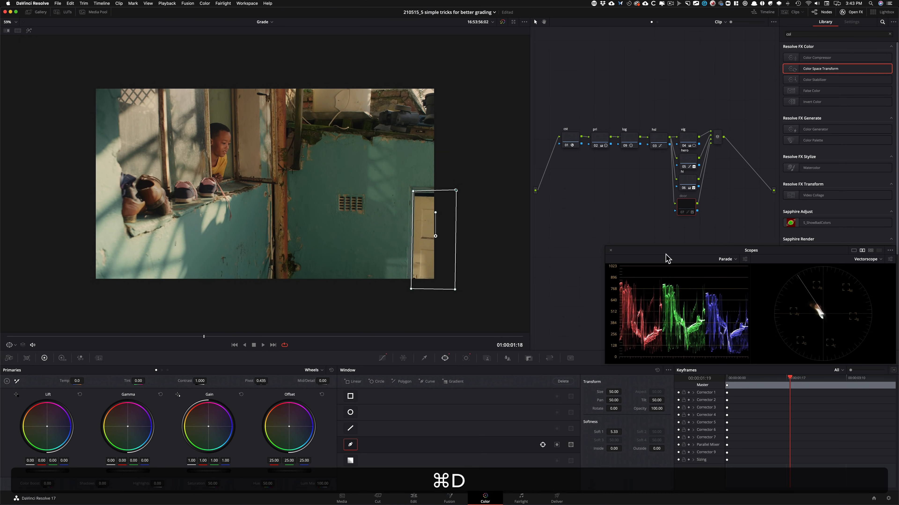
{"action": "key", "text": "super+d"}
{"action": "key", "text": "super+d"}
{"action": "key", "text": "3"}
{"action": "key", "text": "3"}
{"action": "key", "text": "l"}
{"action": "key", "text": "l"}
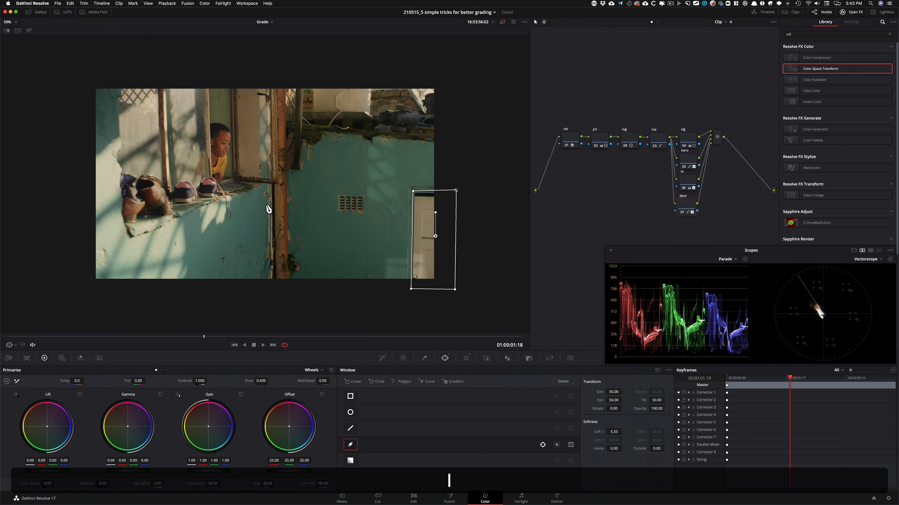
{"action": "key", "text": "1"}
{"action": "key", "text": "2"}
Step: Add a serial node after the parallel mixer and label it "global adj"
{"action": "left_click", "coordinate": [714, 142]}
{"action": "key", "text": "alt+s"}
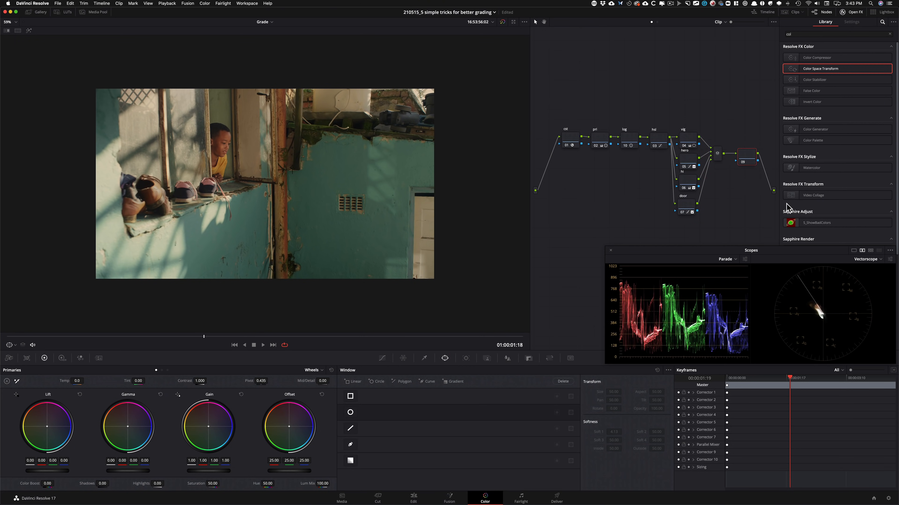
{"action": "key", "text": "Tab"}
{"action": "type", "text": "adj"}
Step: Lower the most saturated end of the global adj node's Sat Vs Sat curve to an output saturation of 0.42
{"action": "left_click", "coordinate": [383, 358]}
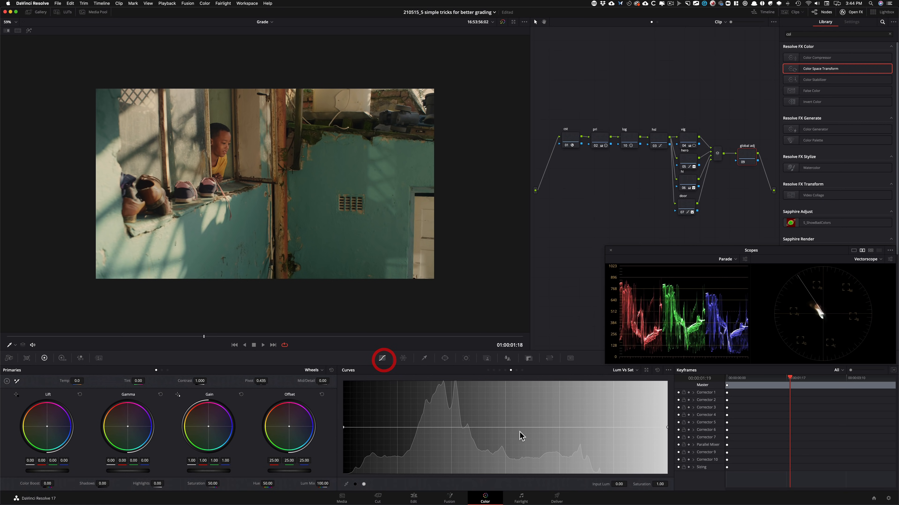
{"action": "left_click", "coordinate": [516, 370]}
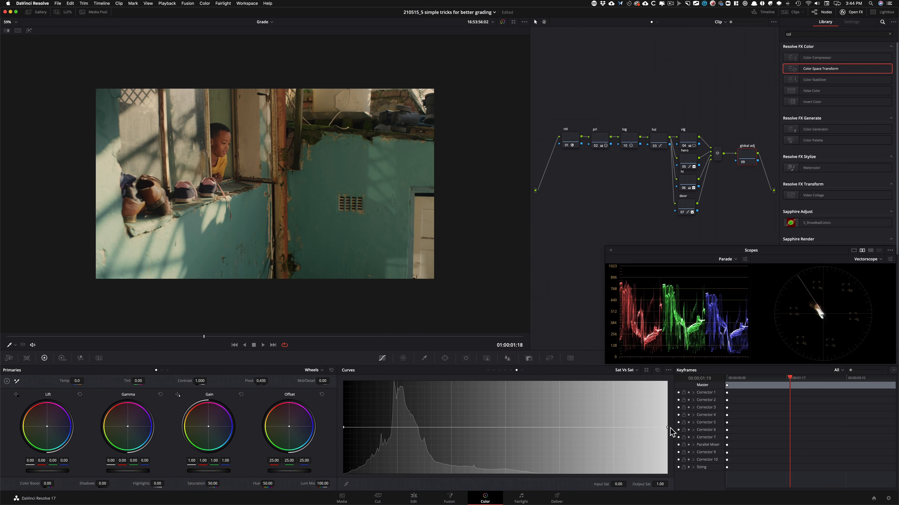
{"action": "left_click_drag", "start_coordinate": [665, 428], "coordinate": [667, 454]}
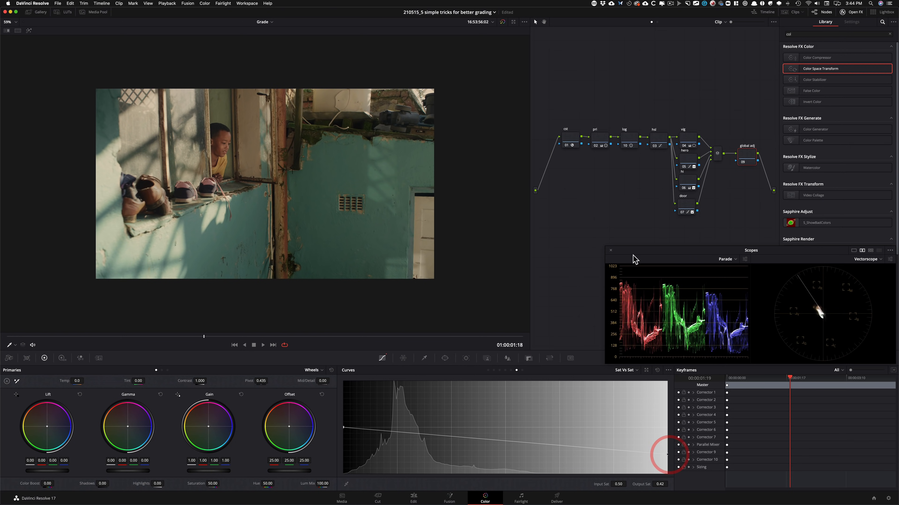
Step: In the hero node, sample the boy's yellow shirt on the Hue Vs Sat curve and raise its saturation to 1.62
{"action": "left_click", "coordinate": [656, 139]}
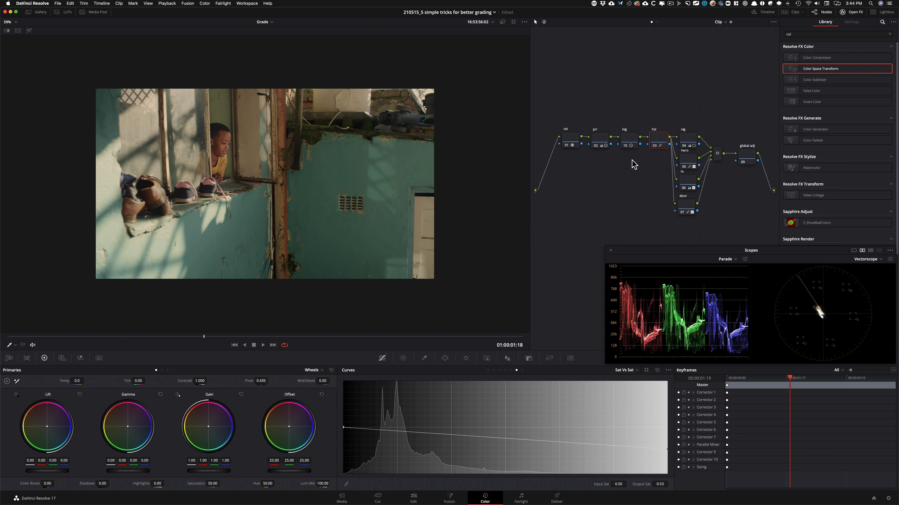
{"action": "left_click", "coordinate": [693, 161]}
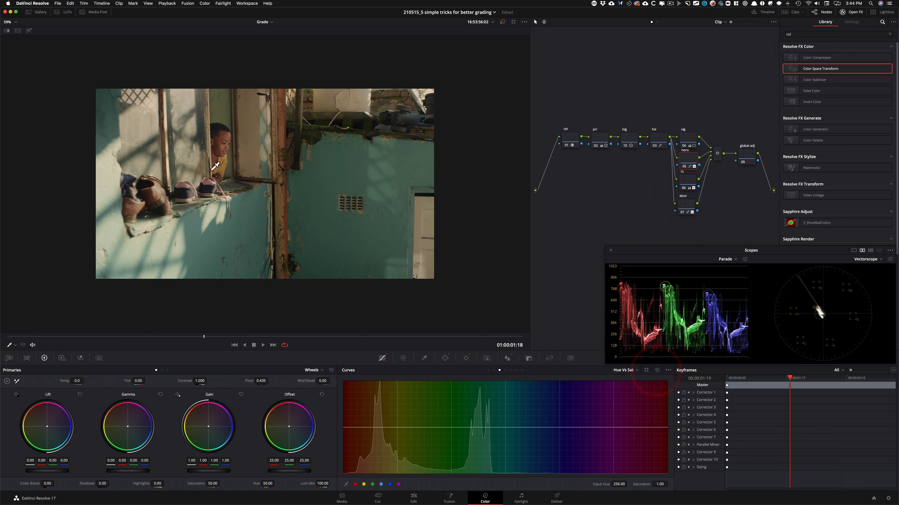
{"action": "scroll", "coordinate": [297, 214], "scroll_direction": "up", "scroll_amount": 5}
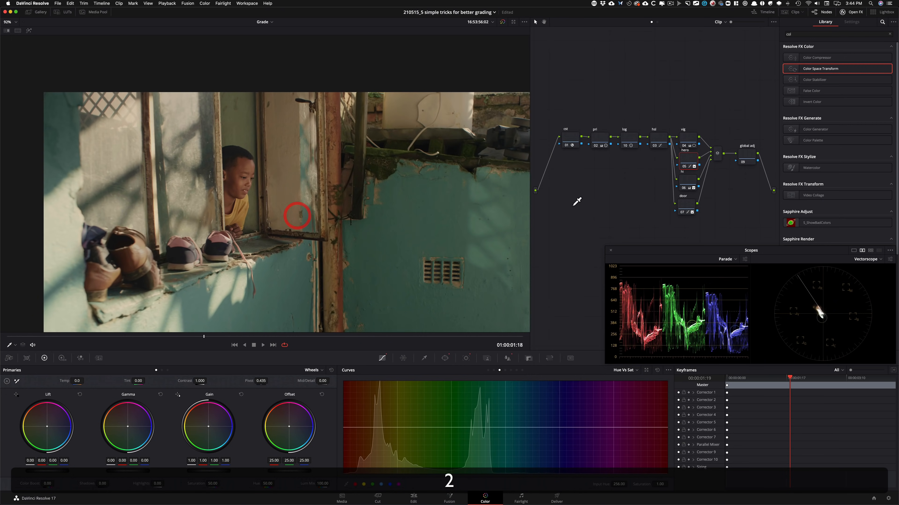
{"action": "scroll", "coordinate": [361, 175], "scroll_direction": "up", "scroll_amount": 5}
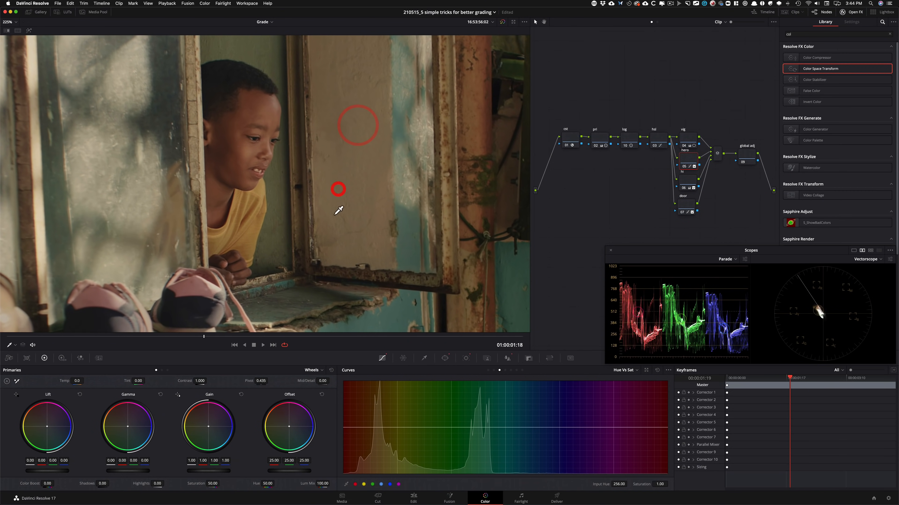
{"action": "left_click_drag", "start_coordinate": [341, 239], "coordinate": [346, 246]}
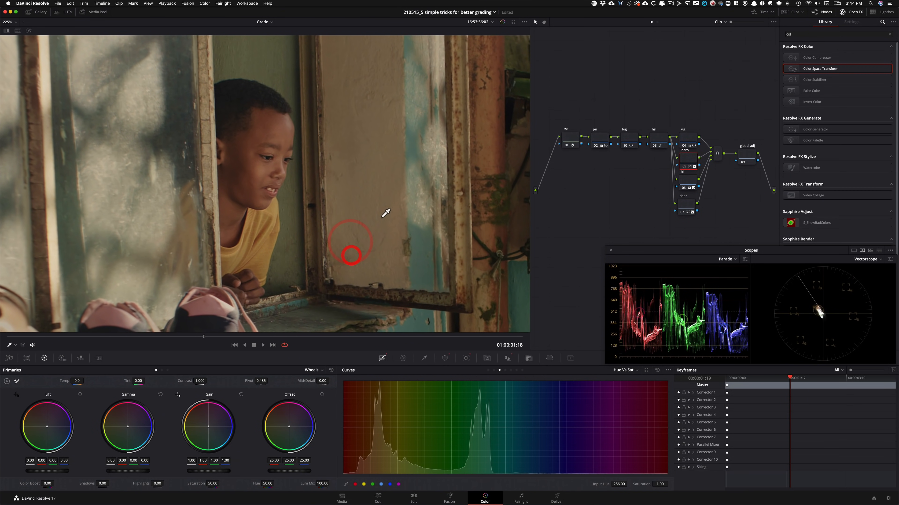
{"action": "left_click", "coordinate": [260, 256]}
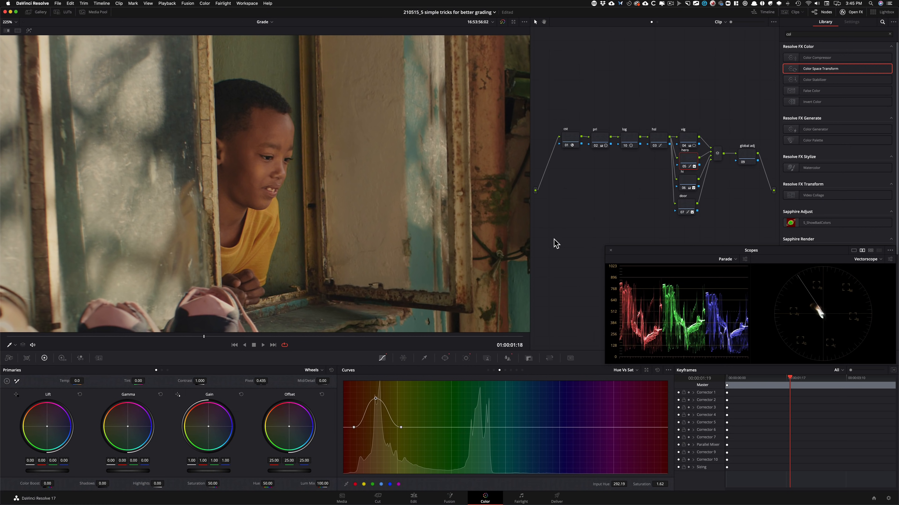
Step: Reduce the shirt's Hue Vs Sat saturation to 1.28 while comparing the image with and without the hero node
{"action": "key", "text": "super+d"}
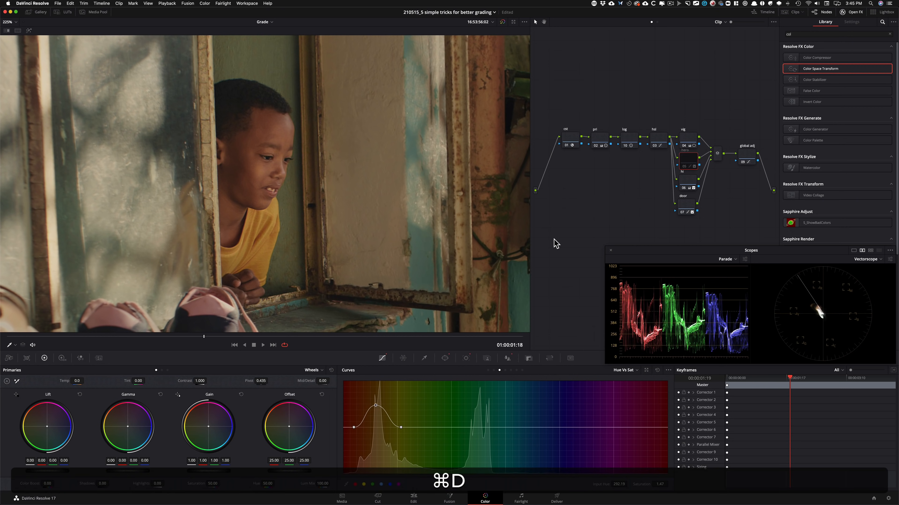
{"action": "key", "text": "super+3"}
{"action": "key", "text": "3"}
{"action": "key", "text": "super+d"}
{"action": "key", "text": "super+d"}
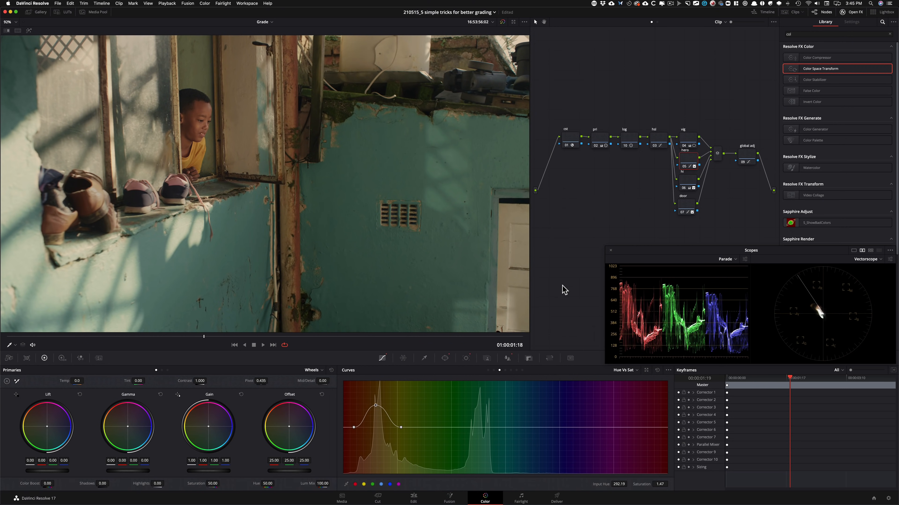
{"action": "key", "text": "super+d"}
{"action": "key", "text": "super+d"}
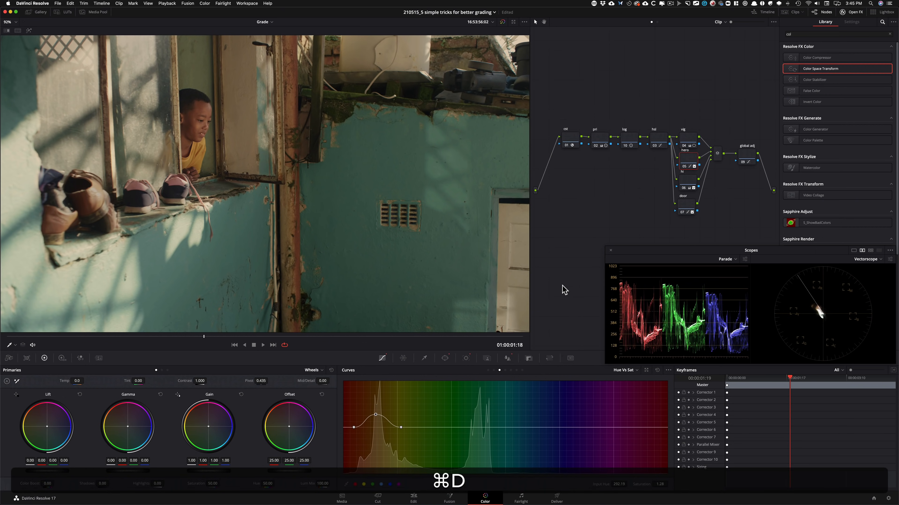
Step: Inspect the boy's face and shirt up close and in the full frame, with and without the hero node
{"action": "key", "text": "super+minus"}
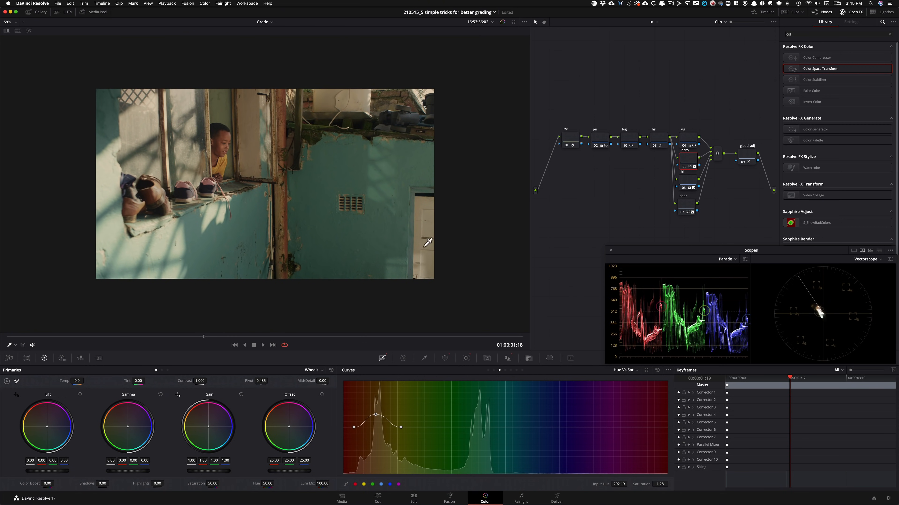
{"action": "key", "text": "2"}
{"action": "left_click_drag", "start_coordinate": [291, 282], "coordinate": [282, 283]}
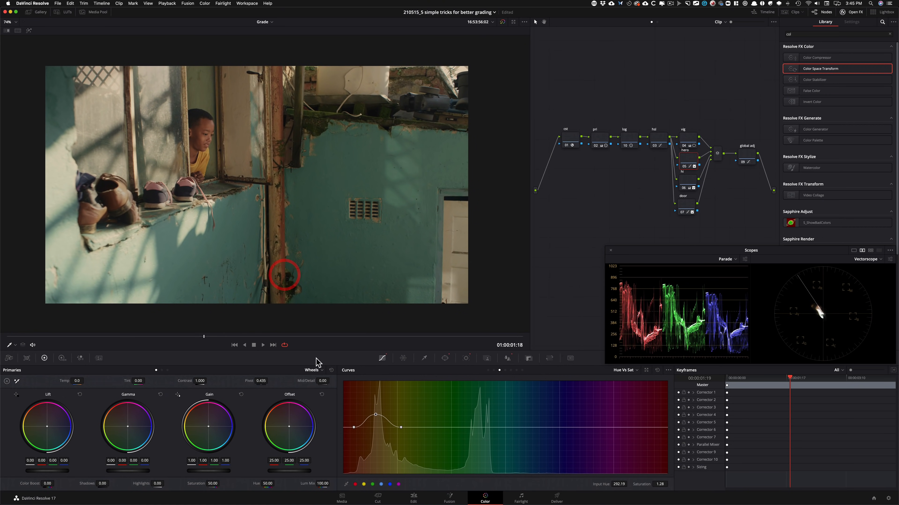
{"action": "scroll", "coordinate": [327, 221], "scroll_direction": "up", "scroll_amount": 5}
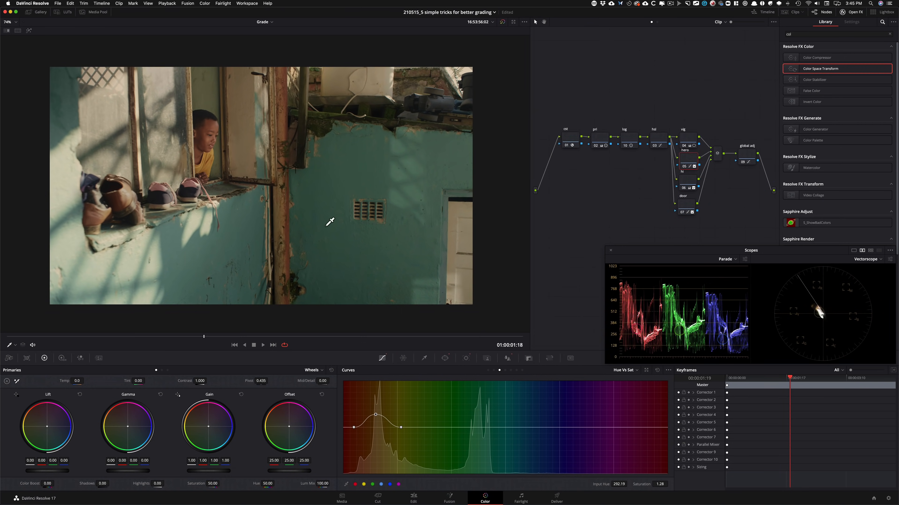
{"action": "scroll", "coordinate": [330, 135], "scroll_direction": "up", "scroll_amount": 2}
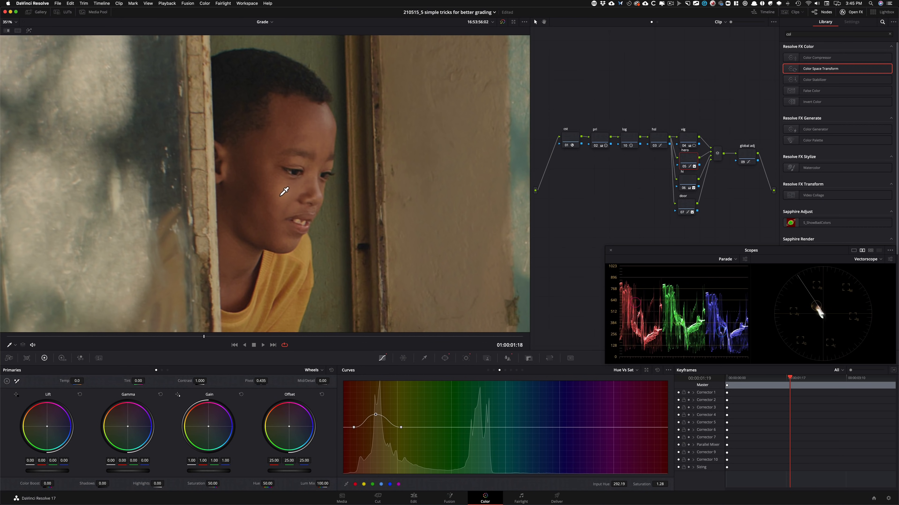
{"action": "key", "text": "3"}
{"action": "key", "text": "super+d"}
{"action": "key", "text": "super+d"}
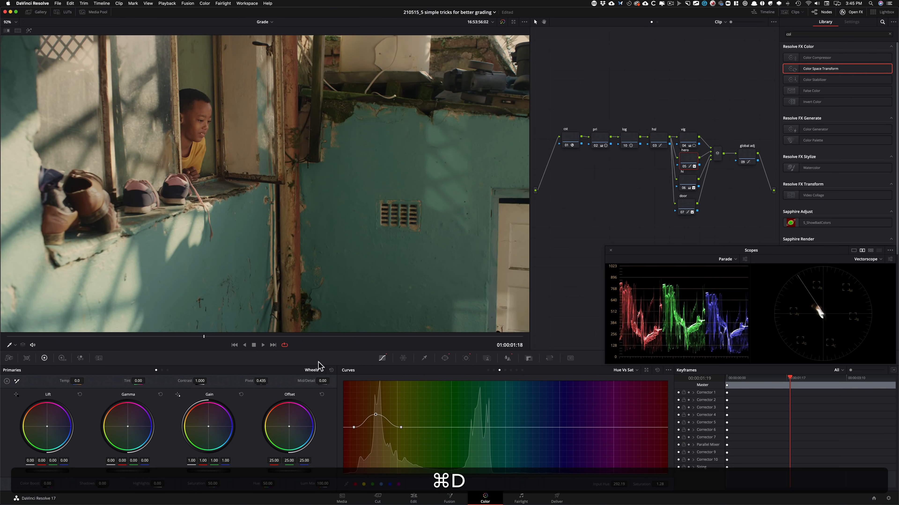
{"action": "key", "text": "i"}
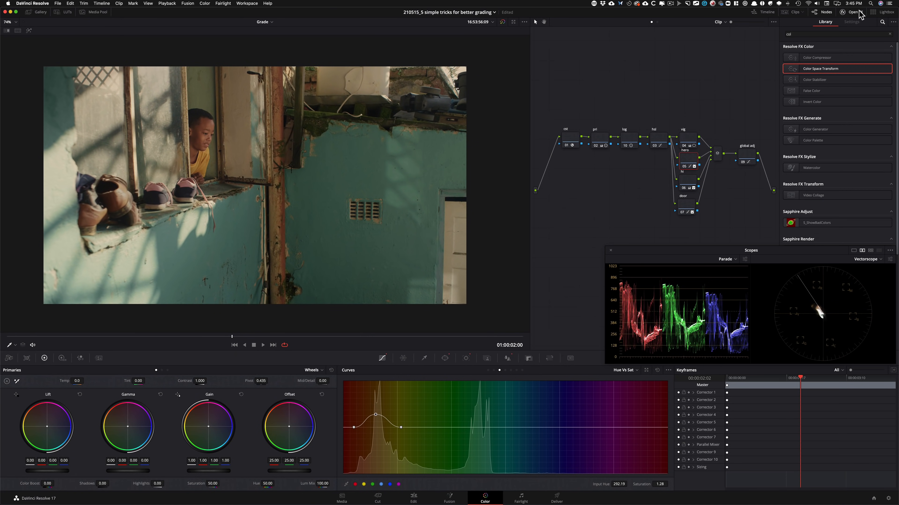
Step: Hide the Open FX library and compare the image with and without the four parallel nodes
{"action": "left_click", "coordinate": [853, 13]}
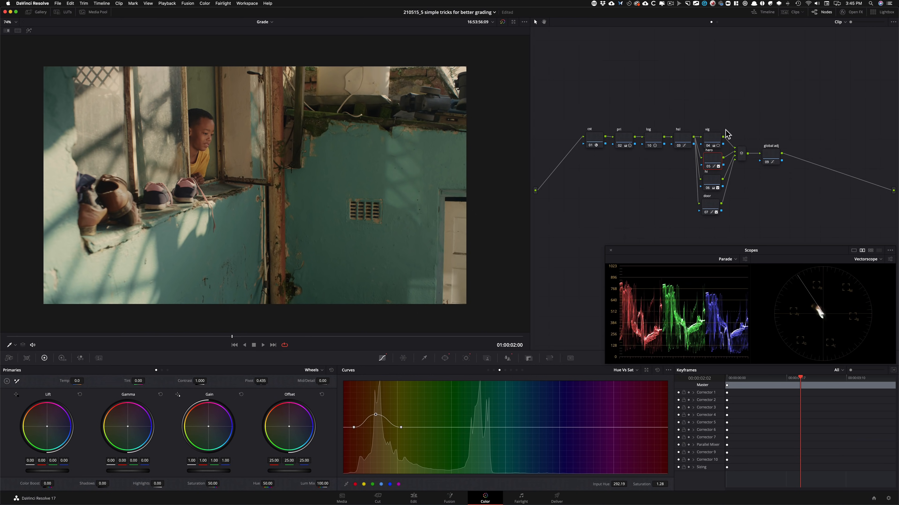
{"action": "left_click_drag", "start_coordinate": [715, 124], "coordinate": [713, 220]}
{"action": "key", "text": "super+d"}
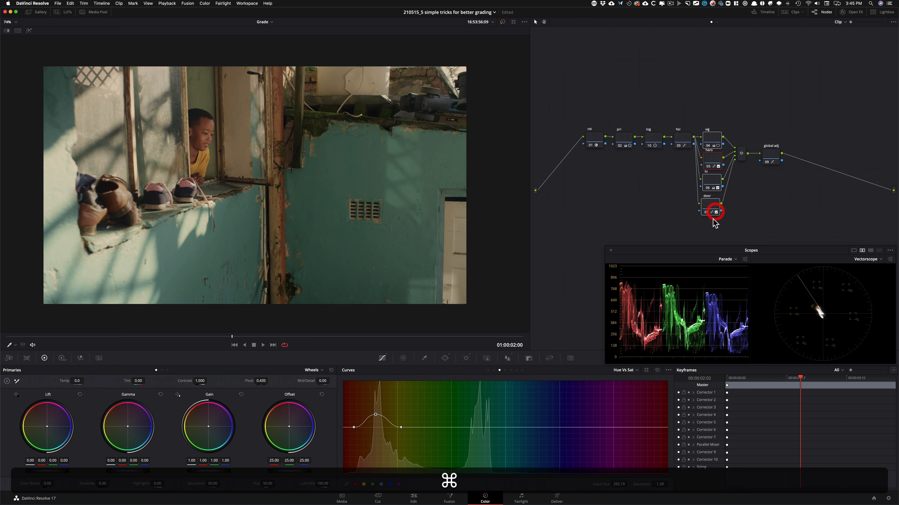
{"action": "key", "text": "super+d"}
{"action": "key", "text": "super+d"}
{"action": "key", "text": "super+d"}
{"action": "left_click", "coordinate": [620, 192]}
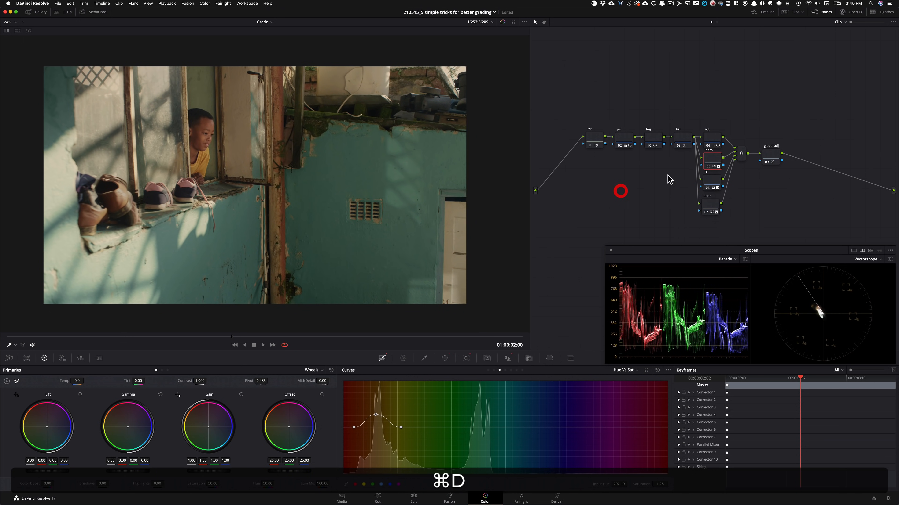
Step: Disable every node in the graph to view the ungraded log image, and re-enable only the cst node
{"action": "left_click_drag", "start_coordinate": [590, 115], "coordinate": [826, 224]}
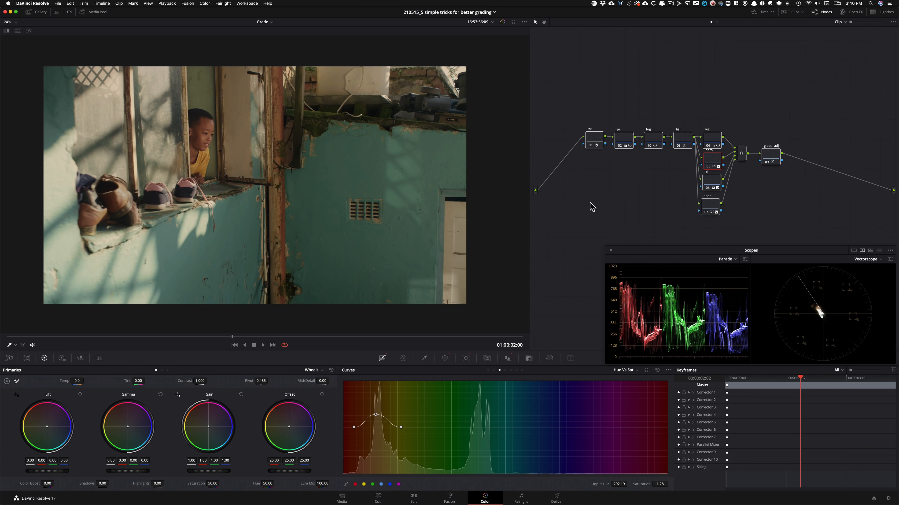
{"action": "key", "text": "super+d"}
{"action": "left_click", "coordinate": [624, 83]}
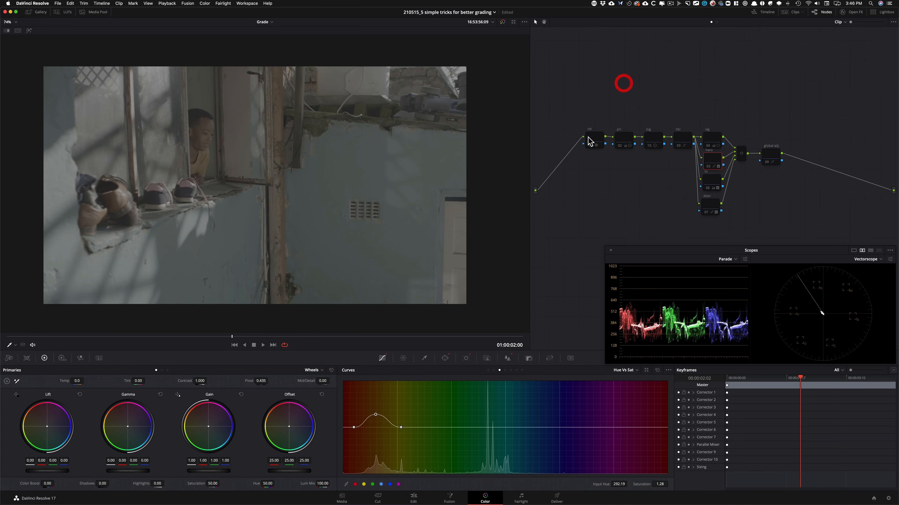
{"action": "left_click", "coordinate": [589, 141]}
{"action": "key", "text": "super+d"}
{"action": "left_click", "coordinate": [642, 97]}
Step: Re-enable the pri and log nodes in turn, checking what each adds to the image
{"action": "left_click", "coordinate": [622, 141]}
{"action": "key", "text": "super+d"}
{"action": "key", "text": "super+d"}
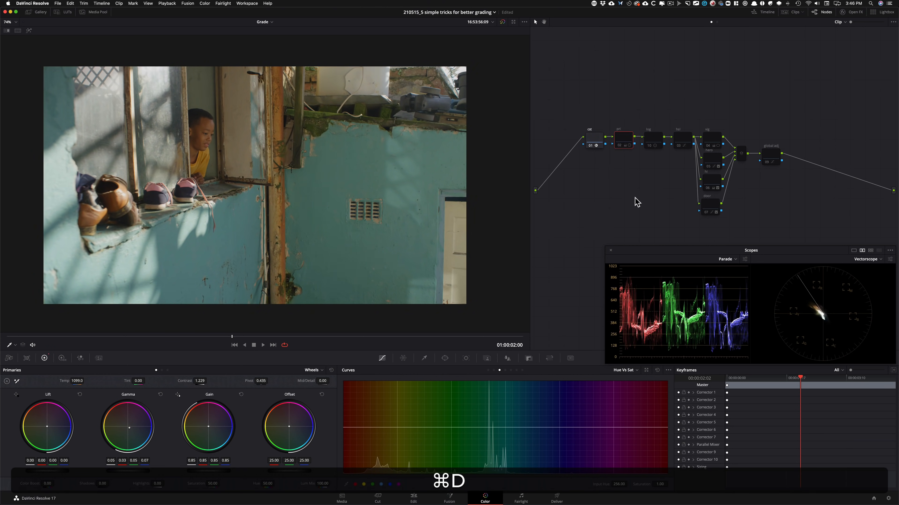
{"action": "left_click", "coordinate": [652, 141]}
{"action": "key", "text": "super+d"}
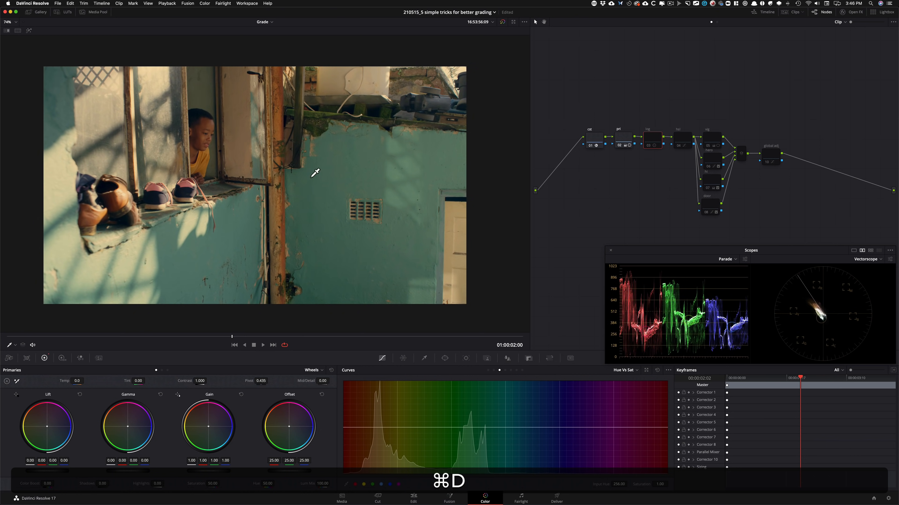
Step: Re-enable the hsl node, comparing the teal wall with and without it
{"action": "left_click", "coordinate": [682, 140]}
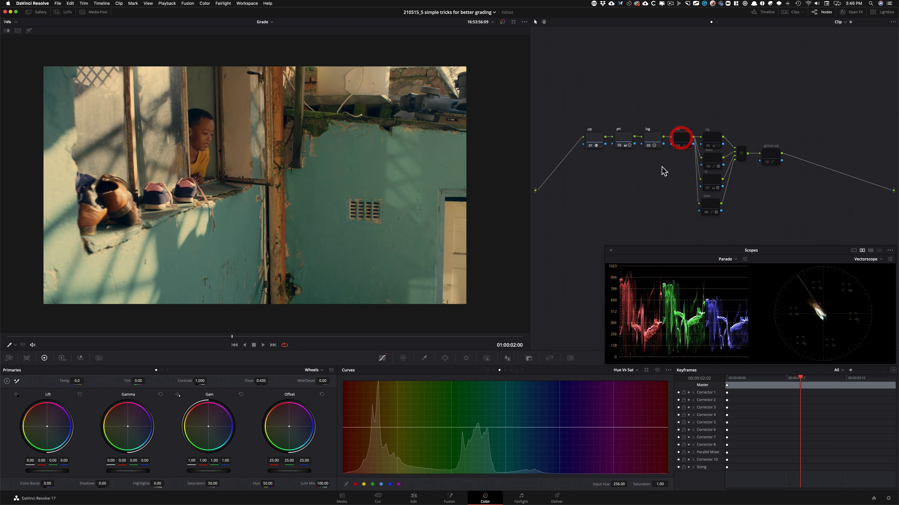
{"action": "key", "text": "super+d"}
{"action": "key", "text": "super+d"}
{"action": "key", "text": "super+d"}
{"action": "key", "text": "super+d"}
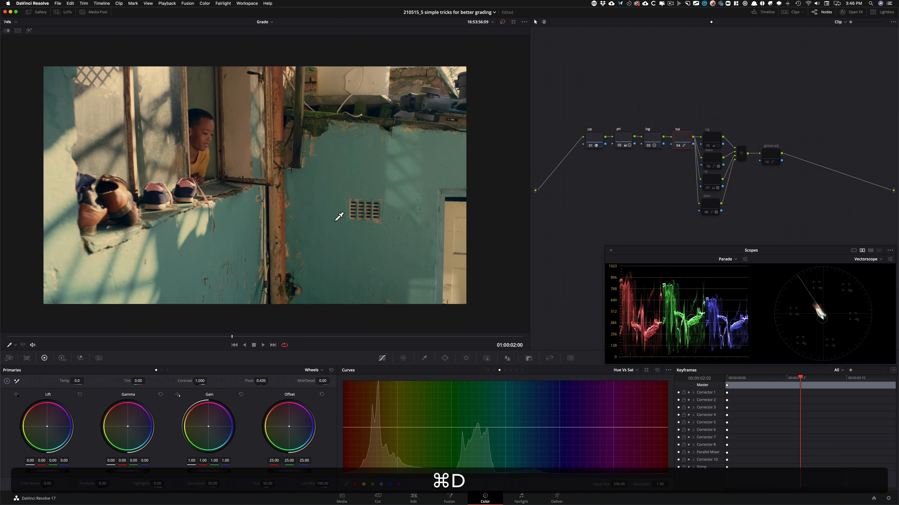
{"action": "key", "text": "super+d"}
{"action": "key", "text": "super+d"}
{"action": "key", "text": "super+d"}
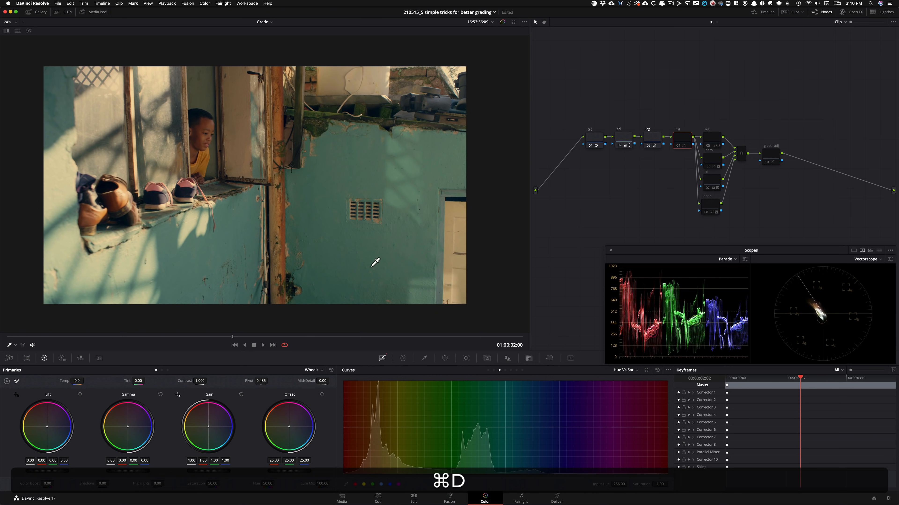
{"action": "key", "text": "super+d"}
{"action": "key", "text": "super+d"}
{"action": "key", "text": "super+d"}
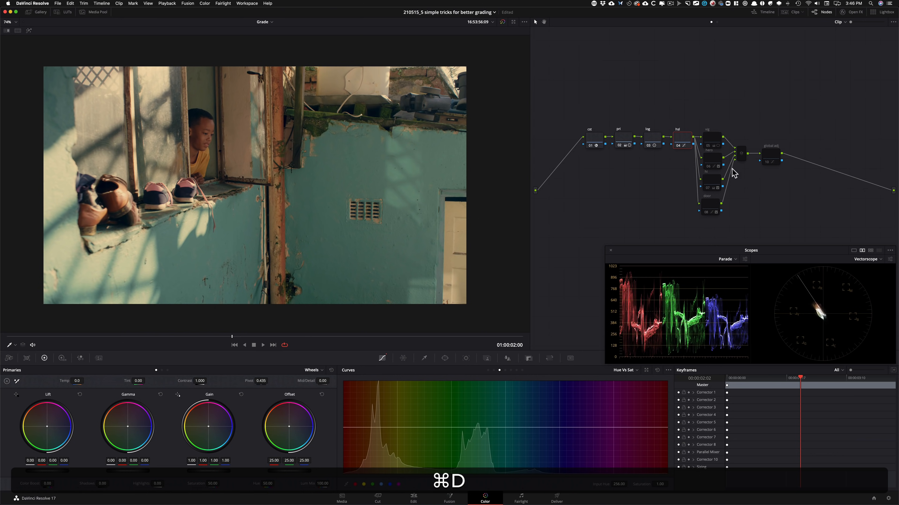
{"action": "key", "text": "super+d"}
{"action": "key", "text": "super+d"}
Step: Re-enable the vig node, comparing the frame with and without the vignette
{"action": "left_click", "coordinate": [712, 139]}
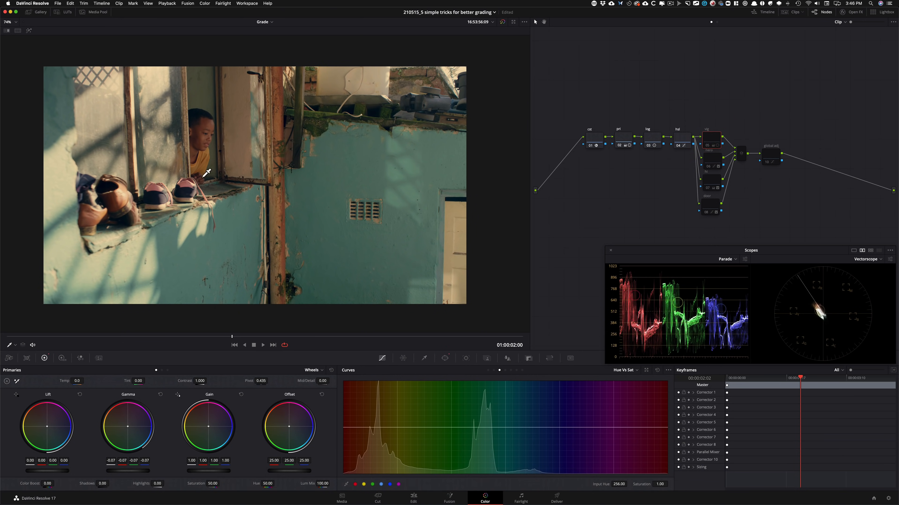
{"action": "key", "text": "super+d"}
{"action": "key", "text": "super+d"}
{"action": "key", "text": "super+d"}
{"action": "key", "text": "super+d"}
{"action": "key", "text": "super+d"}
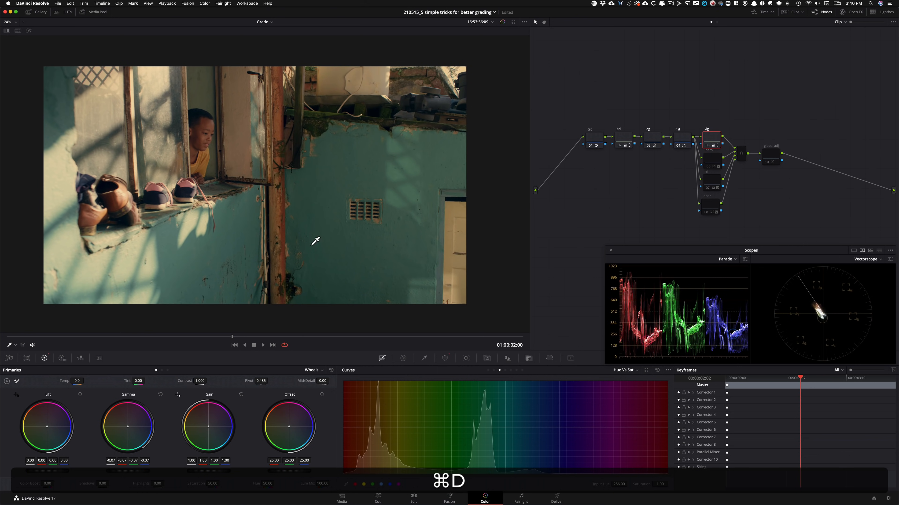
Step: Re-enable the hero node, comparing the boy with and without its adjustment
{"action": "left_click", "coordinate": [707, 158]}
{"action": "key", "text": "super+d"}
{"action": "key", "text": "super+d"}
{"action": "key", "text": "super+d"}
{"action": "key", "text": "super+d"}
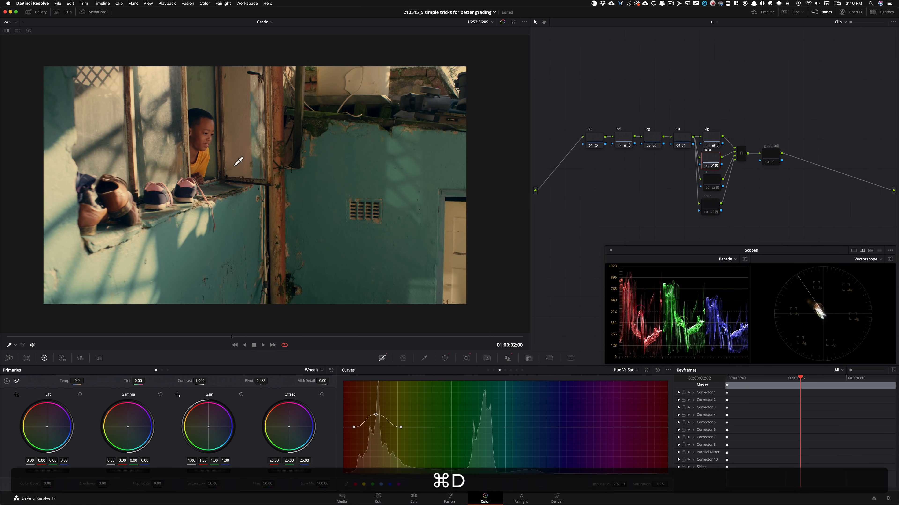
{"action": "key", "text": "super+d"}
Step: Re-enable the highlight node below hero, comparing the image with and without its darkening
{"action": "left_click", "coordinate": [714, 181]}
{"action": "key", "text": "super+d"}
{"action": "key", "text": "super+d"}
{"action": "key", "text": "super+d"}
{"action": "key", "text": "super+d"}
{"action": "key", "text": "super+d"}
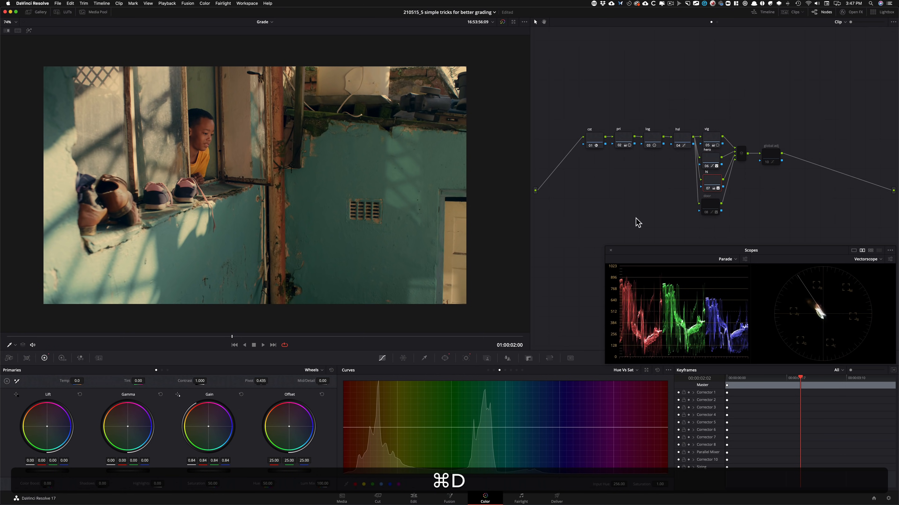
Step: Re-enable the door node, comparing the white door with and without its adjustment
{"action": "left_click", "coordinate": [712, 206]}
{"action": "key", "text": "super+d"}
{"action": "key", "text": "super+d"}
{"action": "key", "text": "super+d"}
{"action": "key", "text": "super+d"}
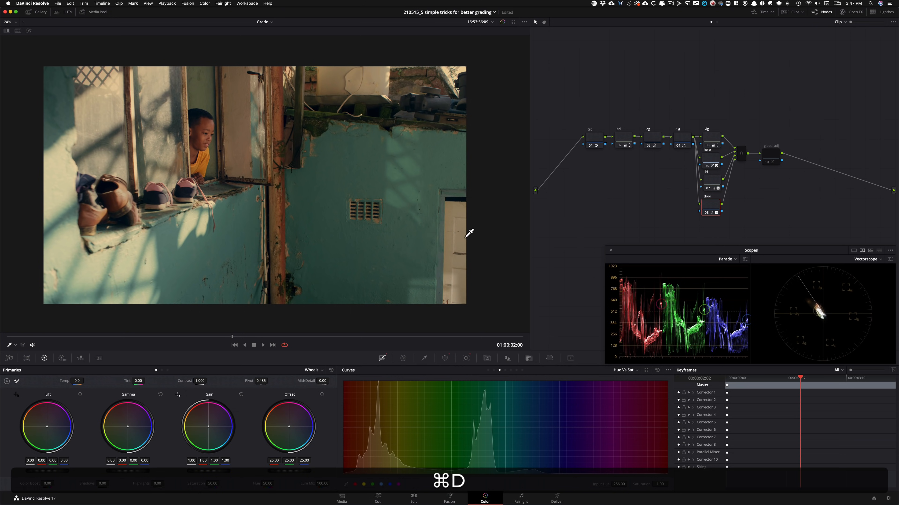
{"action": "key", "text": "super+d"}
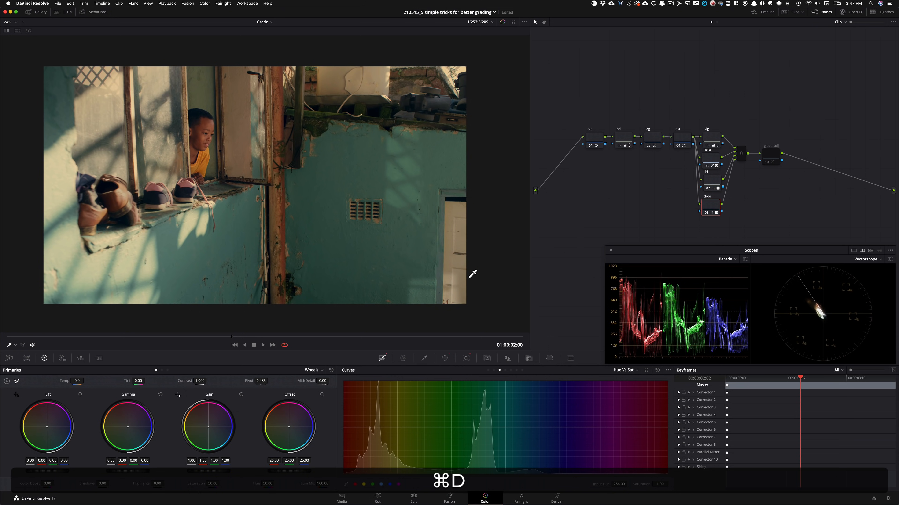
Step: Re-enable the global adj node and check its effect on the overall saturation
{"action": "left_click", "coordinate": [771, 156]}
{"action": "key", "text": "super+d"}
{"action": "key", "text": "super+d"}
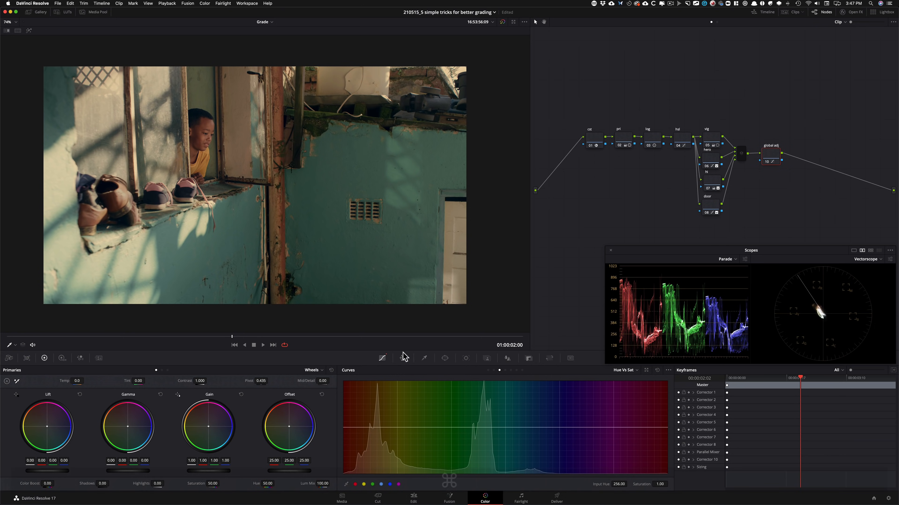
Step: Add a point to the global adj node's Sat Vs Sat curve at input saturation 0.09 and output saturation 0.96, and check the effect
{"action": "left_click", "coordinate": [517, 371]}
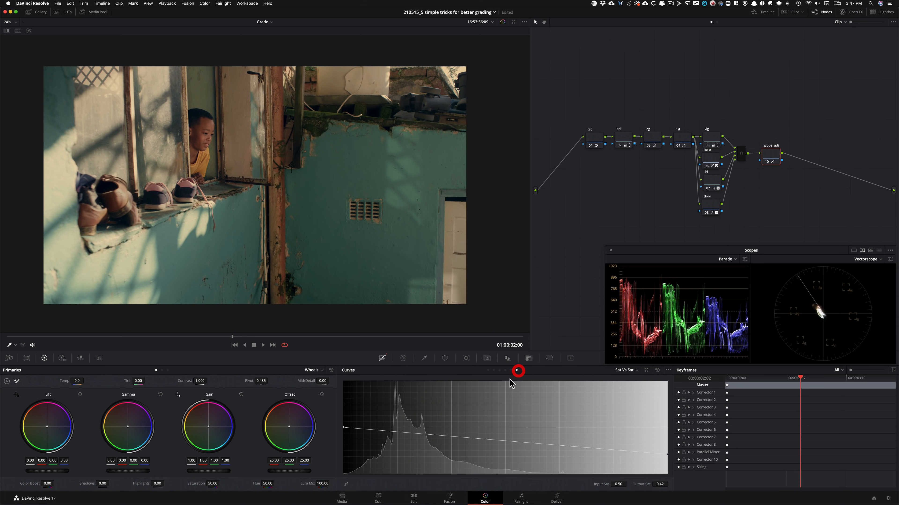
{"action": "left_click_drag", "start_coordinate": [404, 432], "coordinate": [402, 429]}
{"action": "left_click", "coordinate": [402, 429]}
{"action": "key", "text": "super+d"}
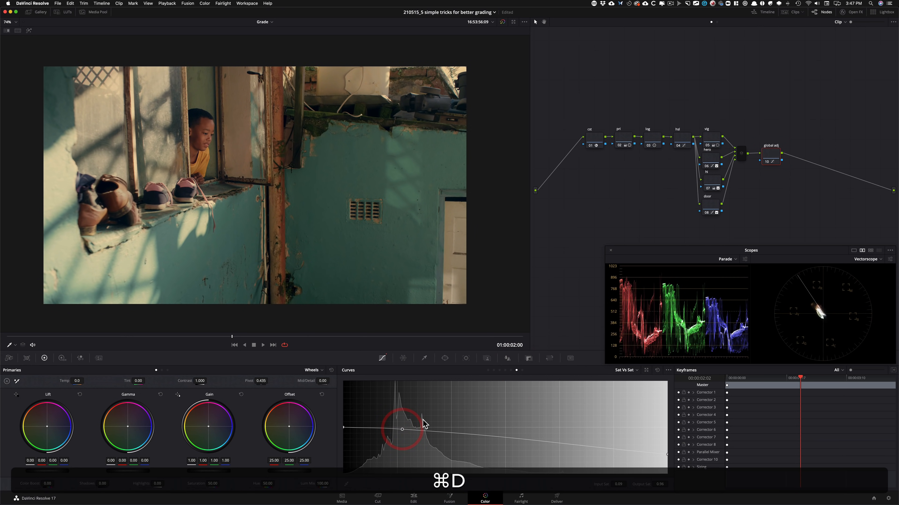
Step: Compare the image with and without the global adj node's saturation adjustment
{"action": "key", "text": "super+d"}
{"action": "key", "text": "super+d"}
{"action": "key", "text": "super+d"}
{"action": "key", "text": "super+d"}
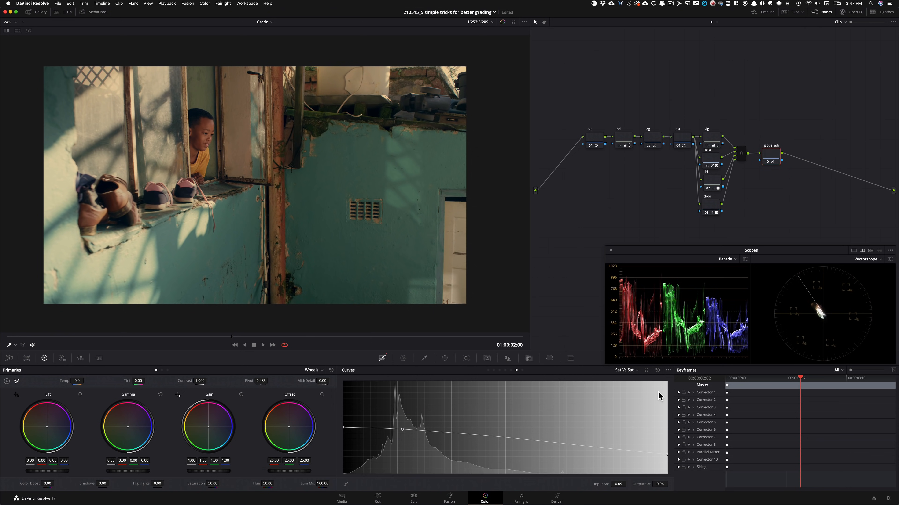
Step: Try the global adj node's Sat Vs Sat curve point at input saturation 0.10, comparing the image with and without the node
{"action": "left_click_drag", "start_coordinate": [403, 430], "coordinate": [413, 430]}
{"action": "key", "text": "super+d"}
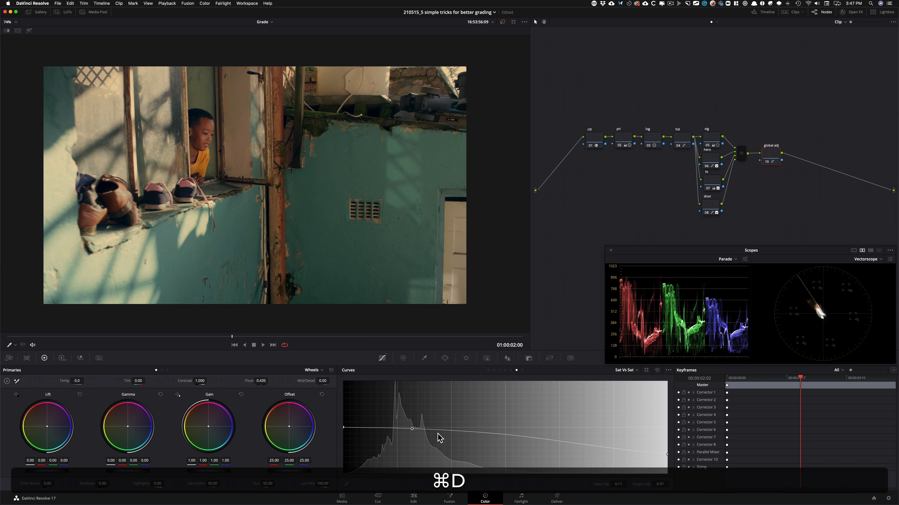
{"action": "left_click", "coordinate": [412, 429]}
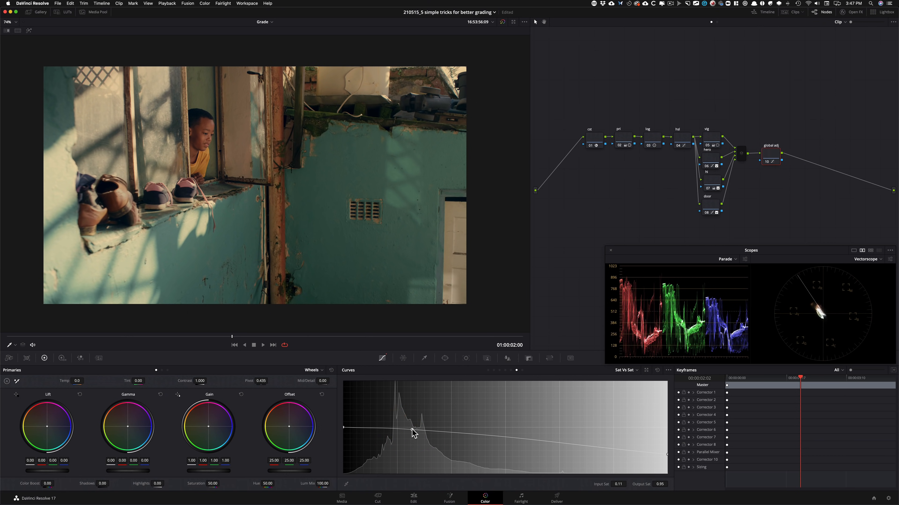
{"action": "left_click_drag", "start_coordinate": [410, 429], "coordinate": [409, 429]}
{"action": "key", "text": "super+d"}
{"action": "key", "text": "super+d"}
{"action": "key", "text": "super+d"}
{"action": "key", "text": "super+d"}
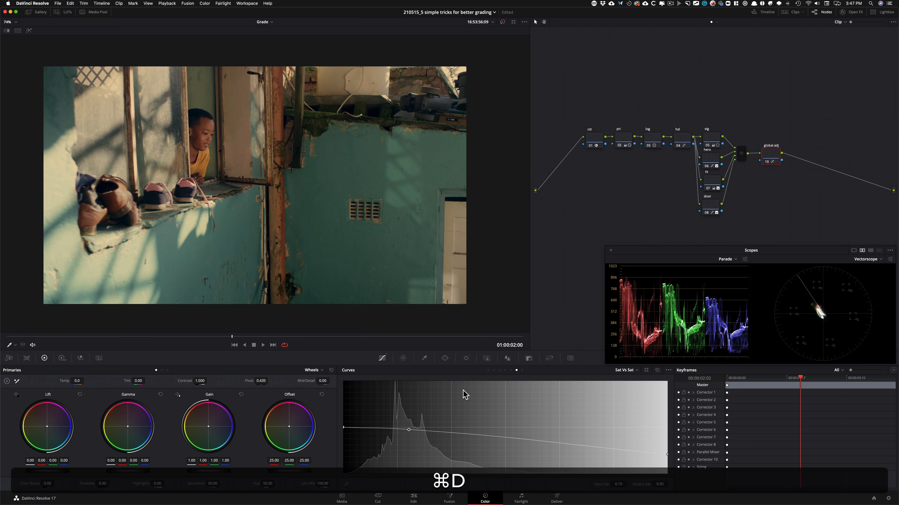
Step: Move the Sat Vs Sat curve point to input saturation 0.11 and output saturation 0.96, comparing the image with and without the node
{"action": "left_click_drag", "start_coordinate": [409, 429], "coordinate": [414, 429]}
{"action": "key", "text": "super+d"}
{"action": "key", "text": "super+d"}
{"action": "key", "text": "i"}
{"action": "key", "text": "i"}
{"action": "key", "text": "2"}
{"action": "key", "text": "super+d"}
{"action": "key", "text": "super+d"}
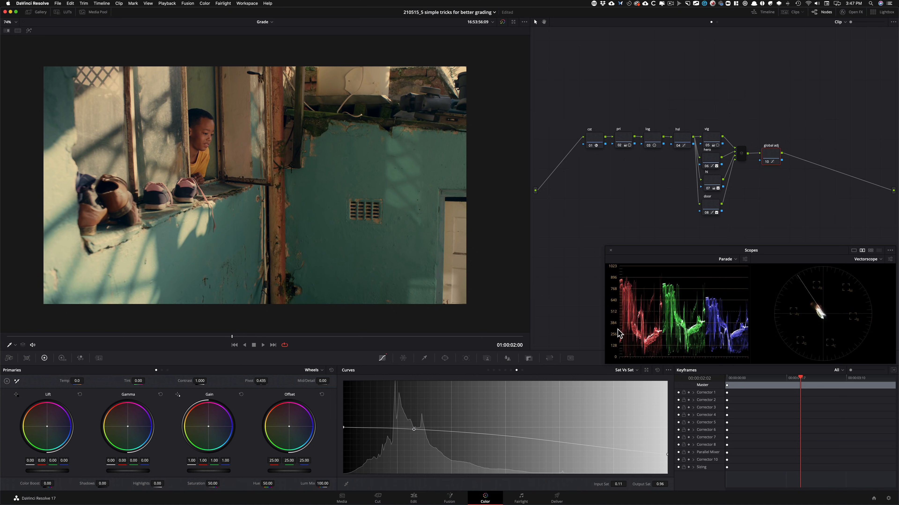
{"action": "key", "text": "super+d"}
{"action": "key", "text": "super+d"}
Step: Check the selected gallery still 1.1.3, then compare the current grade with it at full view
{"action": "left_click", "coordinate": [36, 13]}
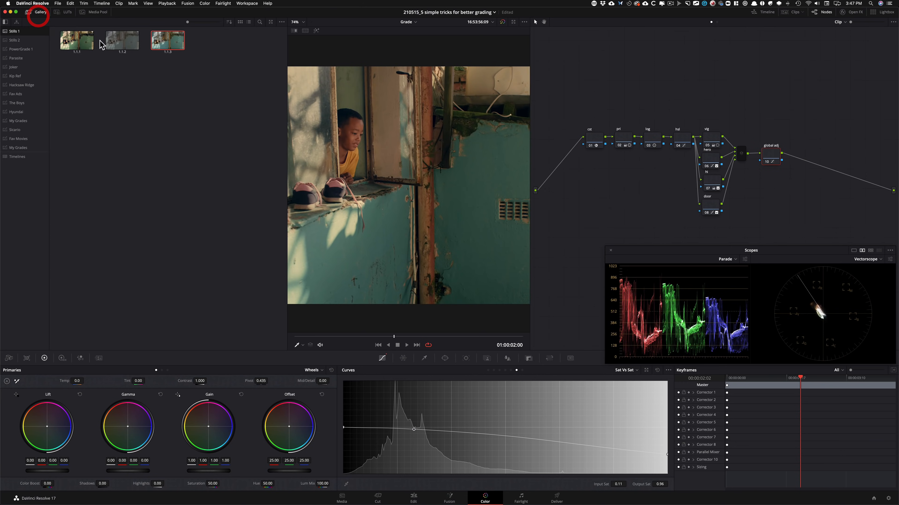
{"action": "left_click", "coordinate": [36, 13]}
{"action": "key", "text": "super+w"}
{"action": "key", "text": "super+w"}
{"action": "key", "text": "super+w"}
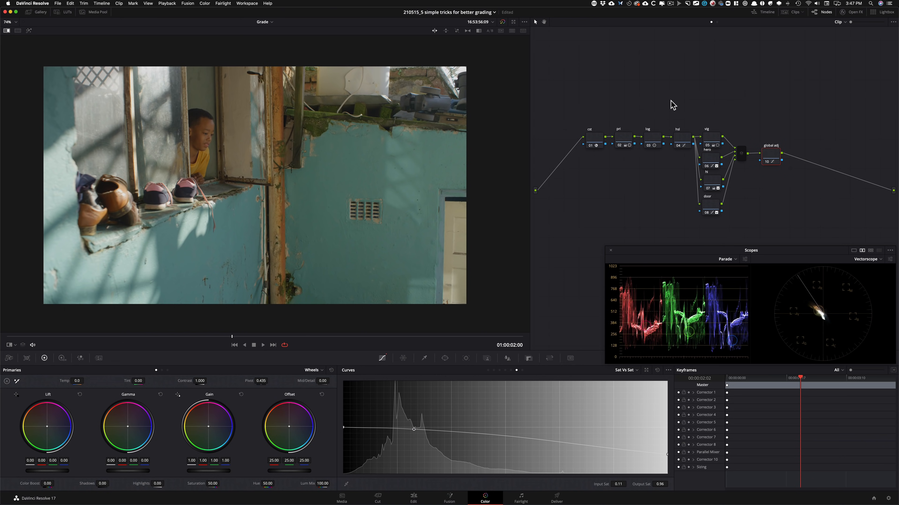
{"action": "key", "text": "super+w"}
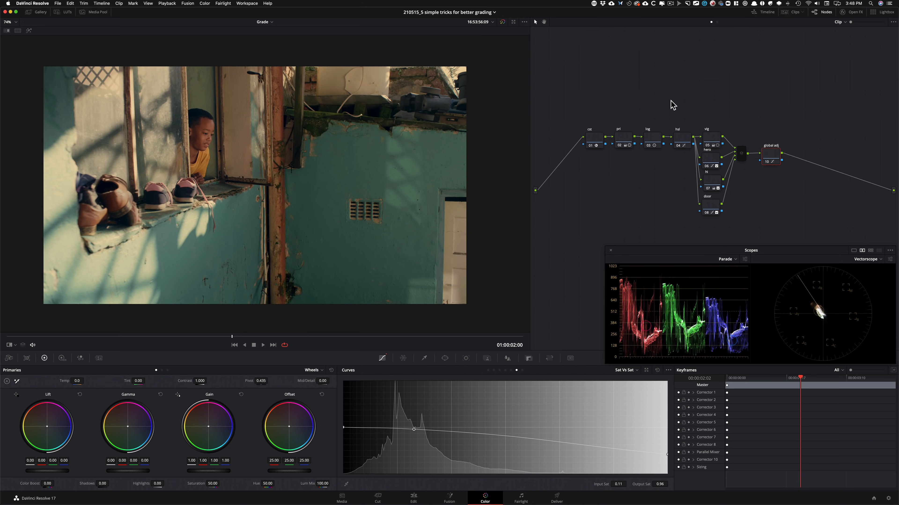
Step: Compare the finished grade of the boy at the window with the ungraded image, and show the reference still again
{"action": "key", "text": "shift+d"}
{"action": "key", "text": "shift+d"}
{"action": "key", "text": "shift+d"}
{"action": "key", "text": "shift+d"}
{"action": "key", "text": "shift+d"}
{"action": "key", "text": "shift+d"}
{"action": "key", "text": "shift+d"}
{"action": "key", "text": "shift+d"}
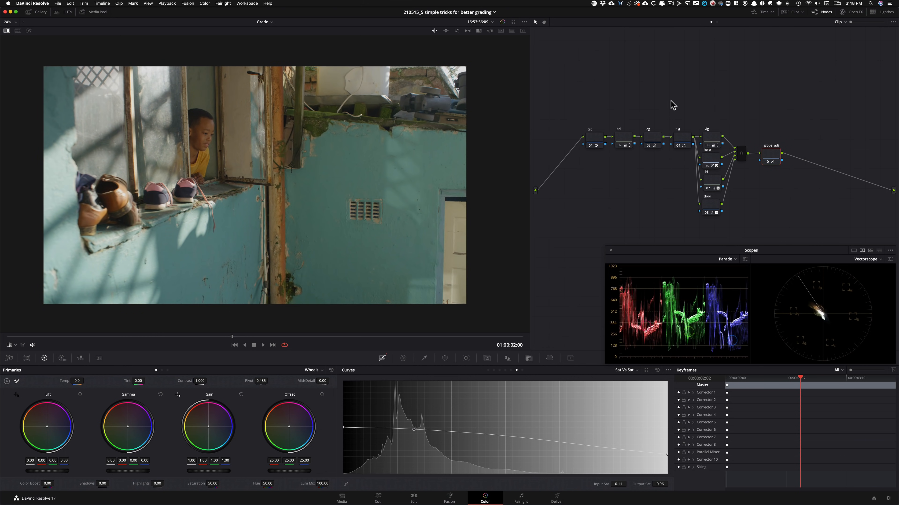